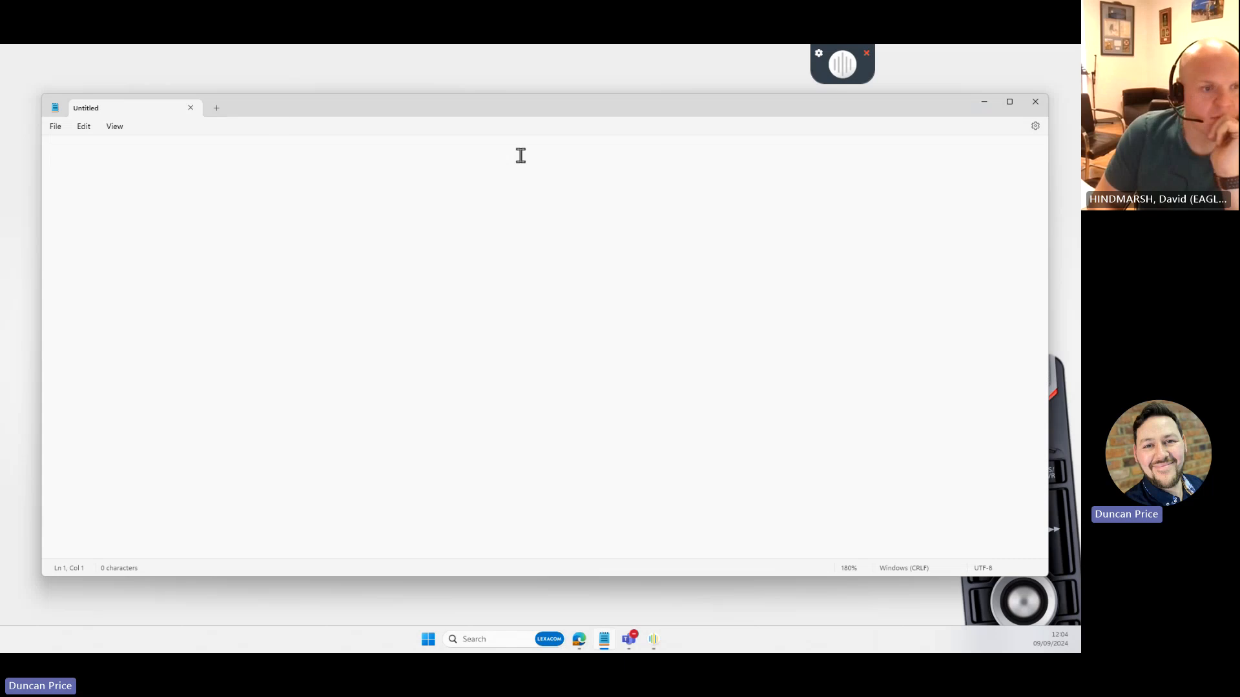
- Search the PC for 'rm' and open the AUDIO_RM-4010P__Product_001.jpg microphone picture
left_click(489, 641)
type("rm")
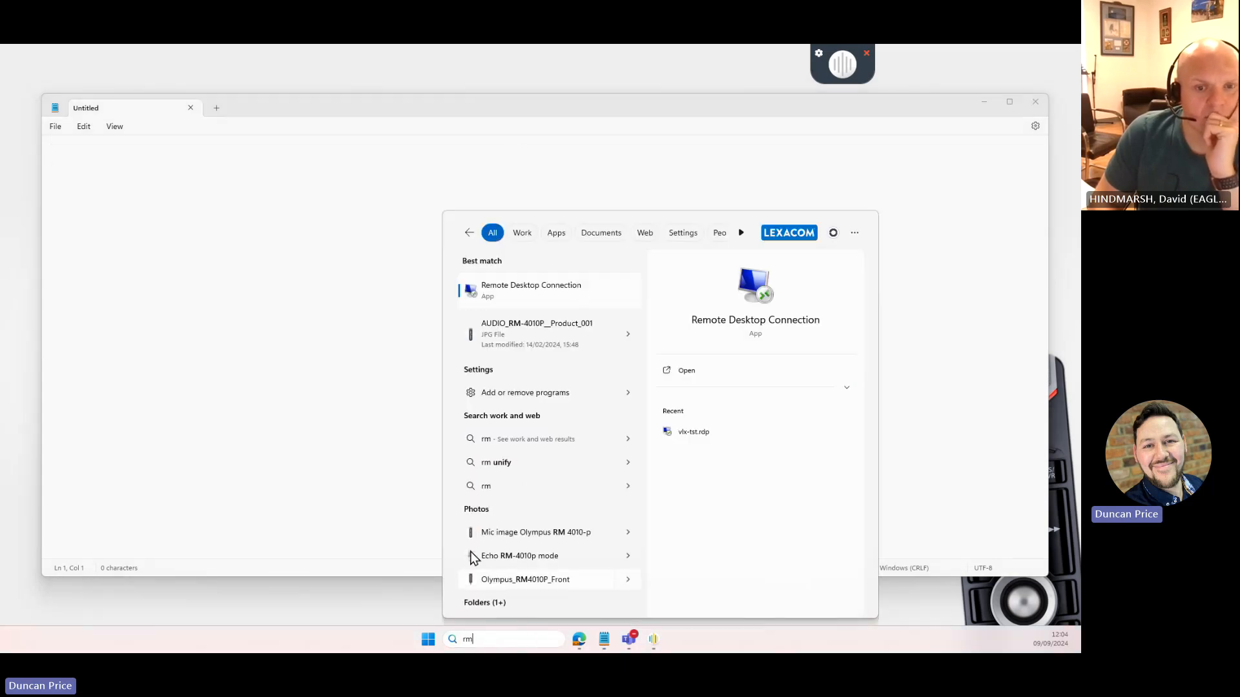
left_click(563, 324)
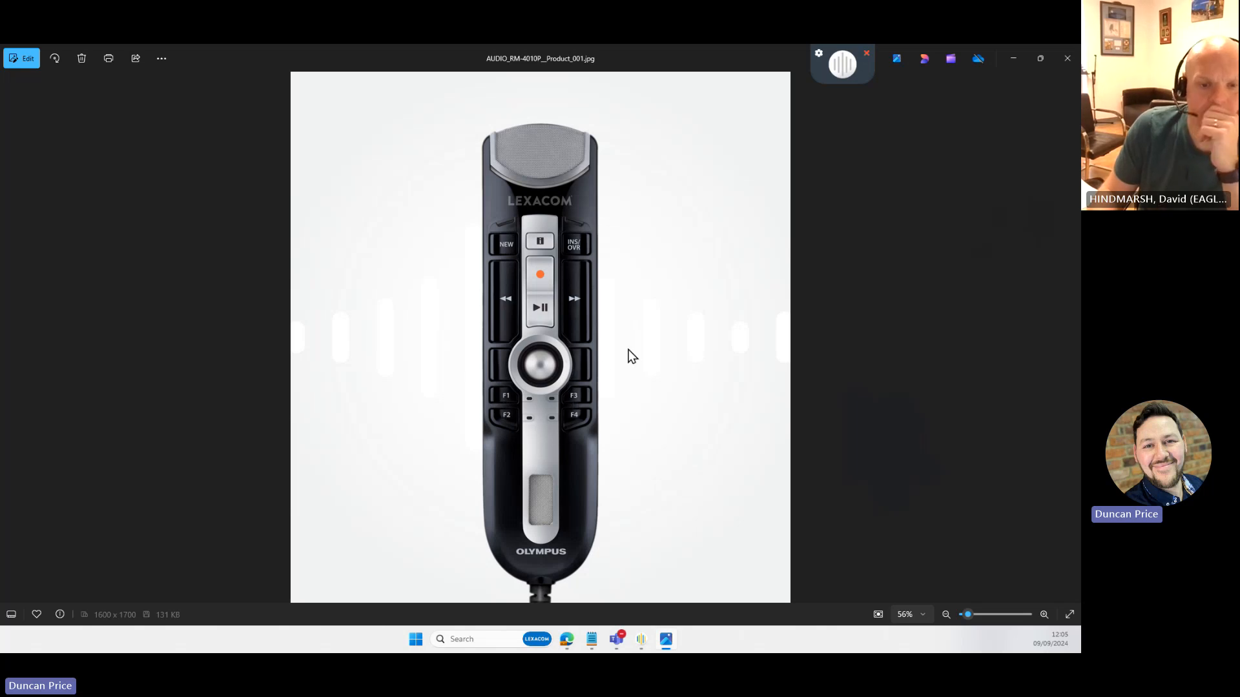
- Minimize the Photos viewer to get back to Notepad
left_click(1013, 59)
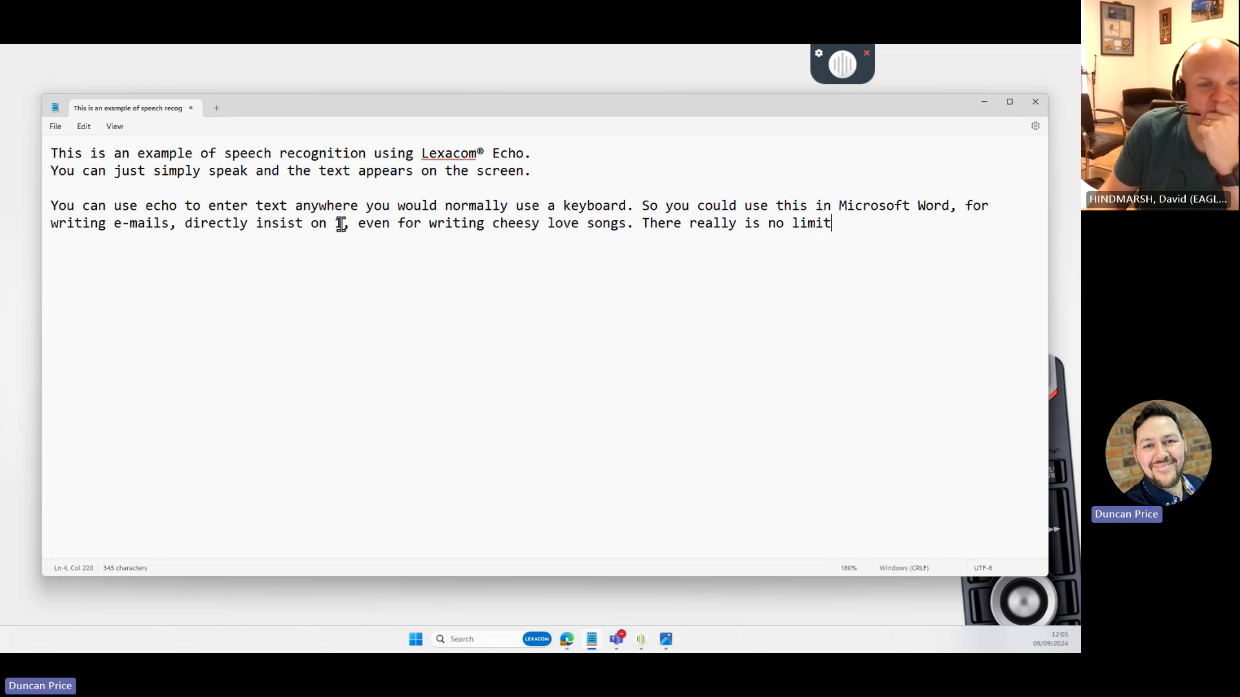
- Correct 'insist on 1' to 'Into SystmOne', add a closing full stop and start a new line
left_click_drag(341, 224, 253, 223)
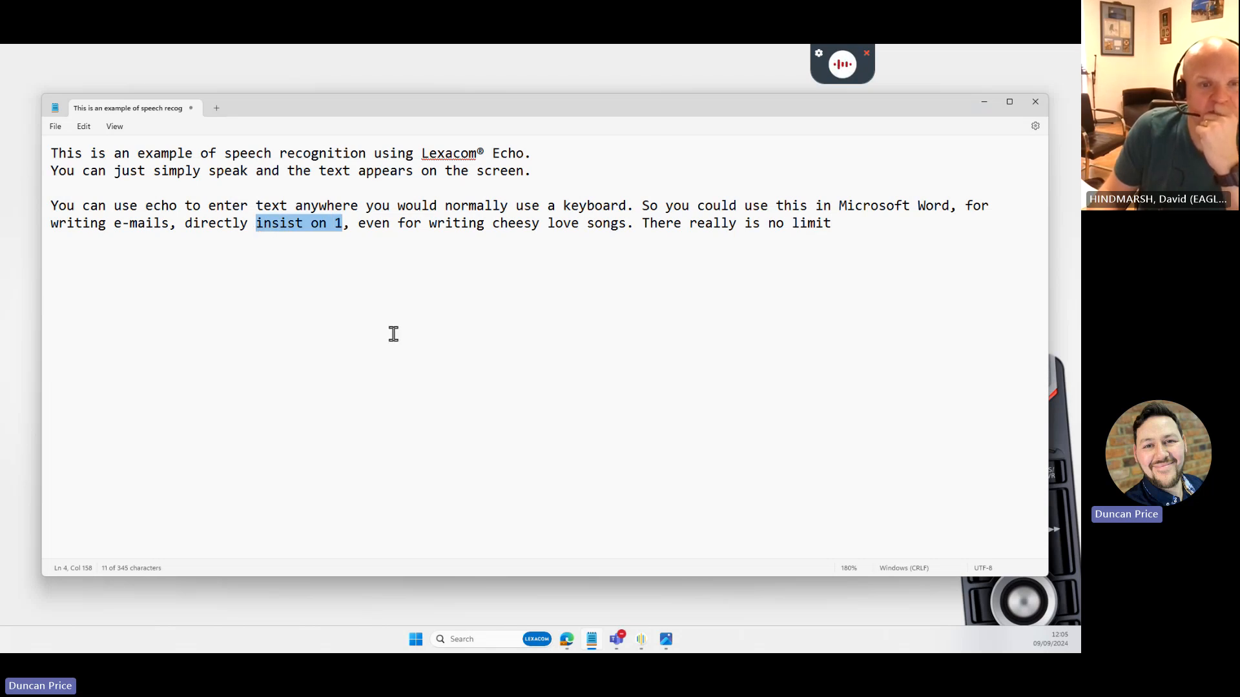
type("Into SystmOne")
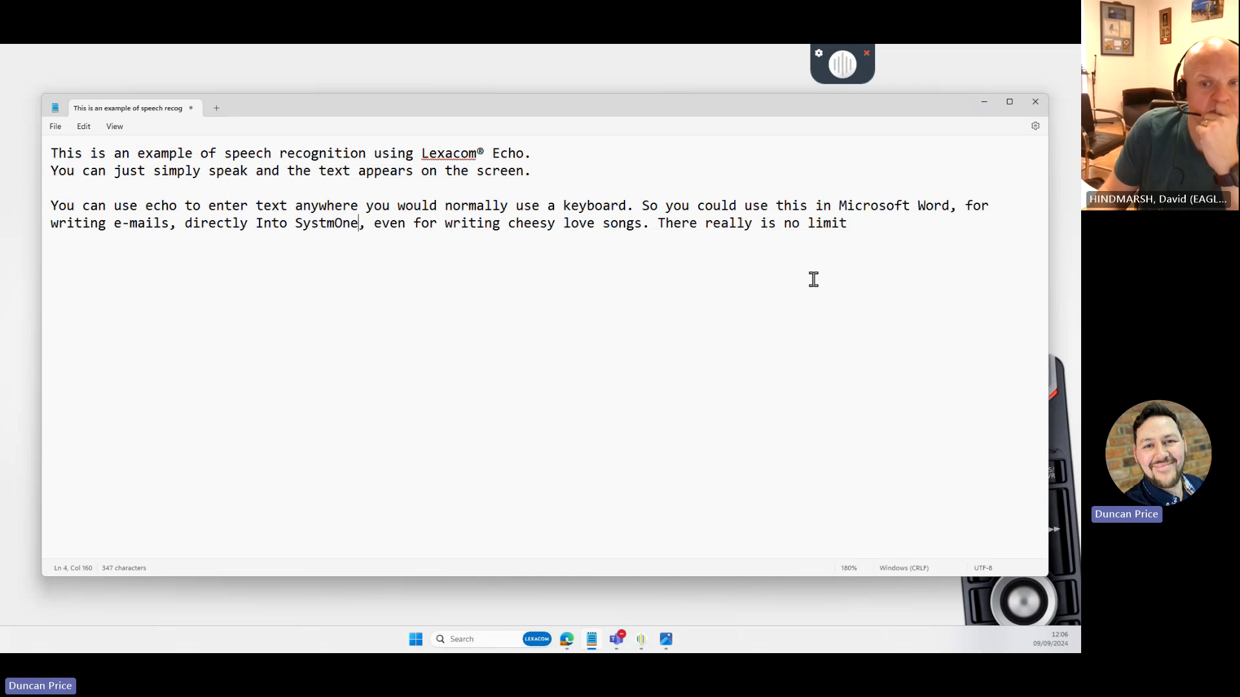
left_click(878, 266)
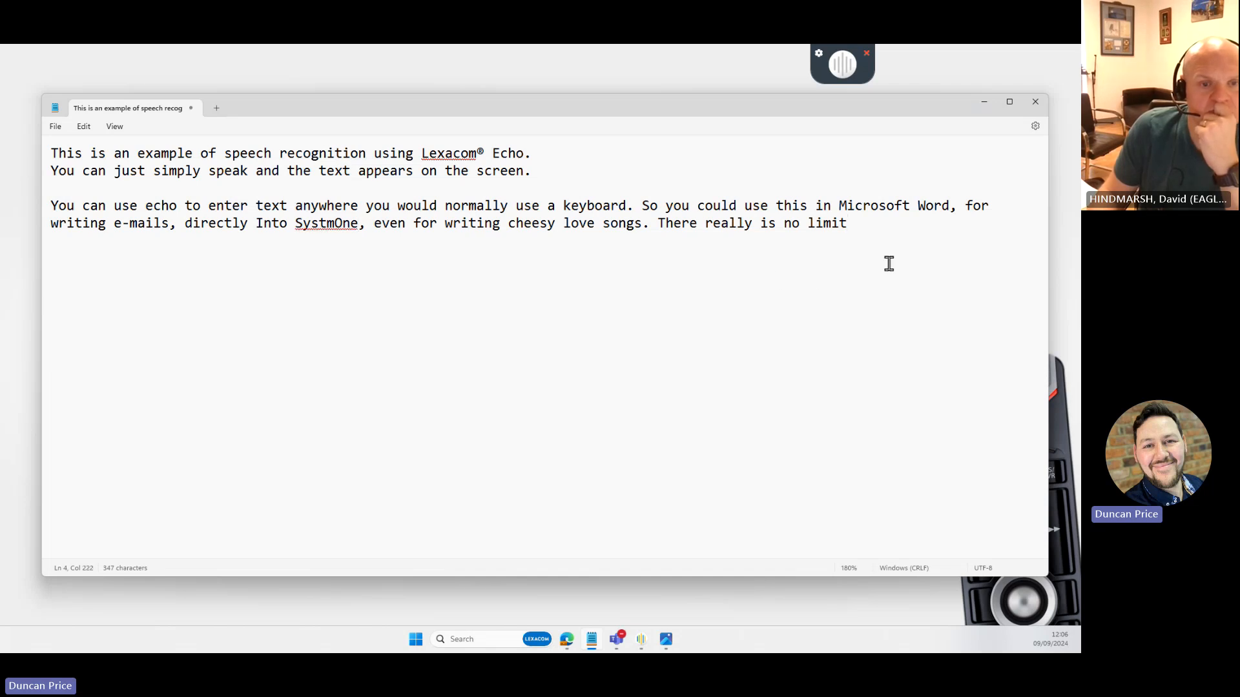
type(".")
key("Return")
key("Return")
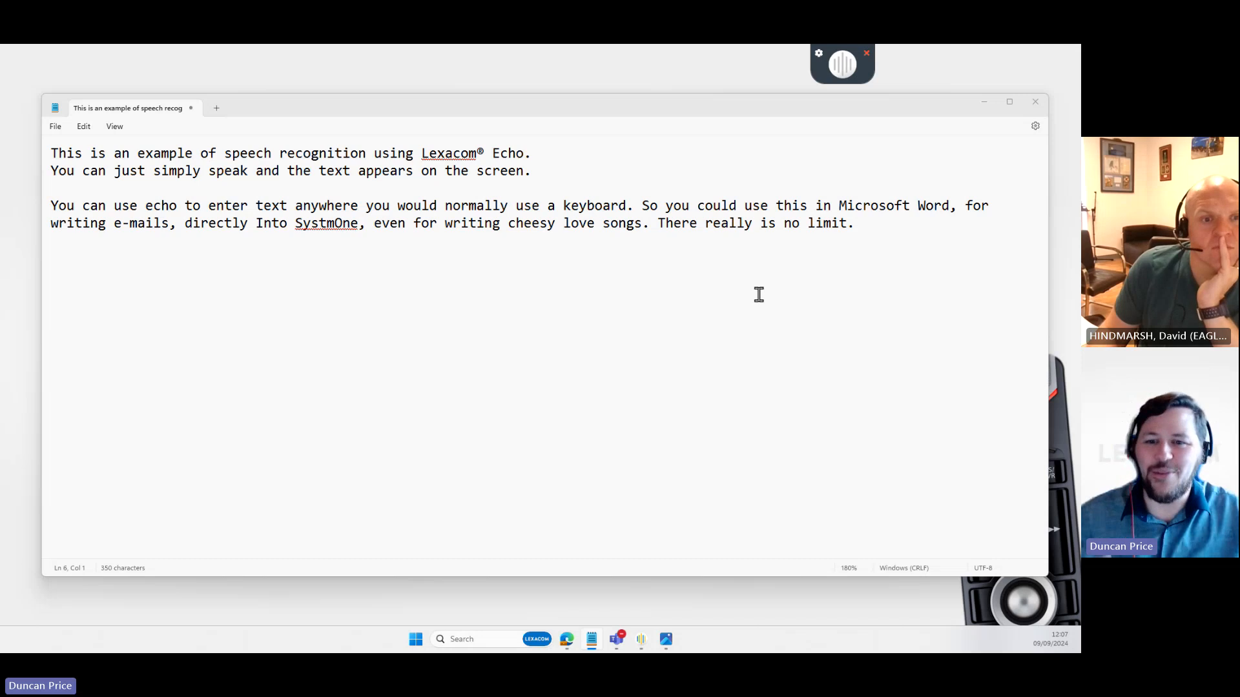
left_click(860, 352)
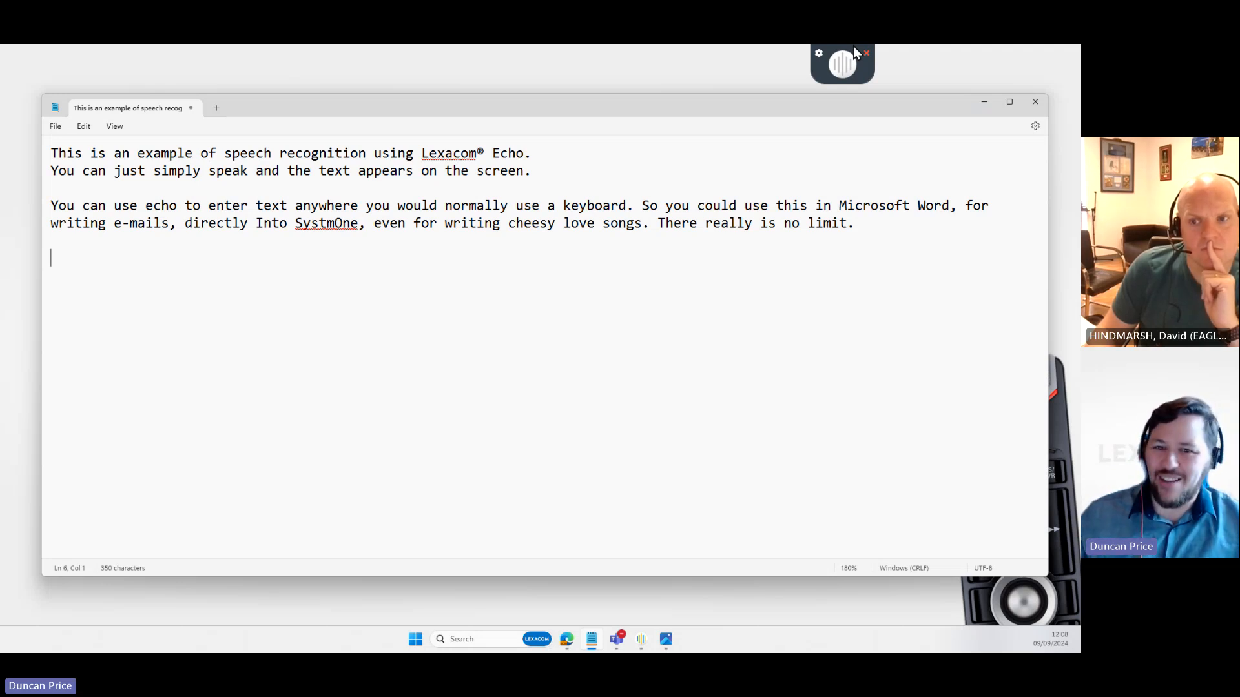
- In Echo settings, choose Microphone and Speakers (2- Audio Control (RM)) as input and output, and save
left_click(819, 55)
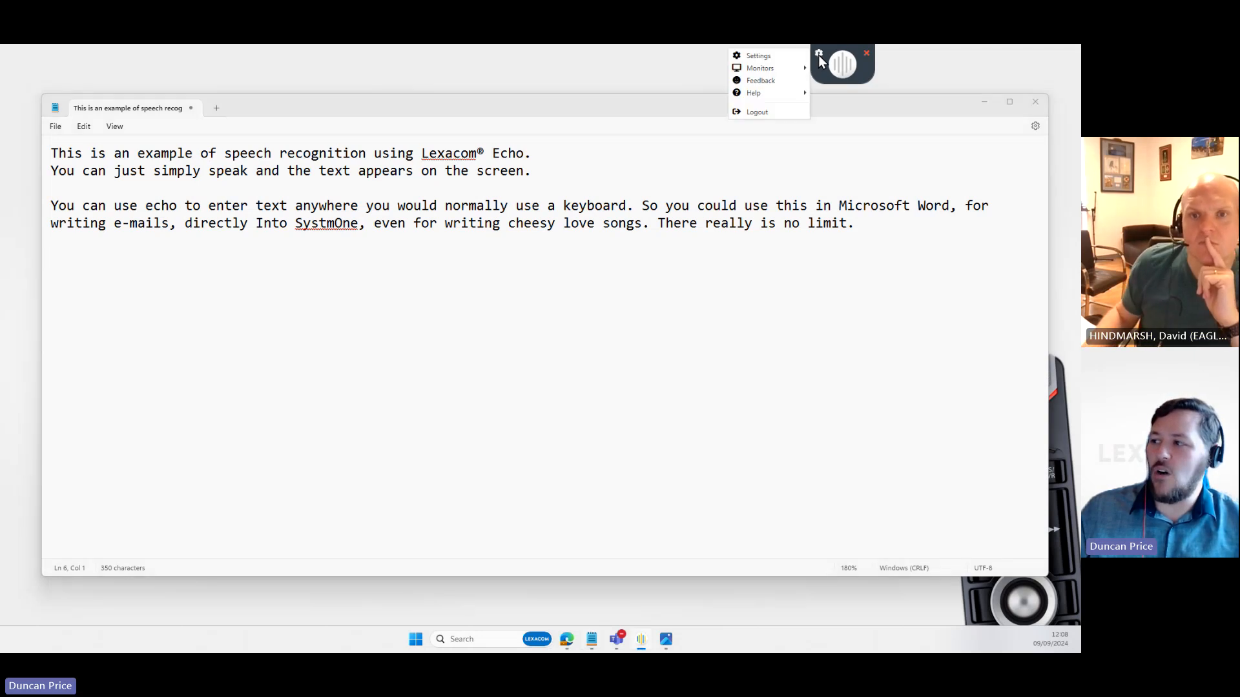
left_click(752, 57)
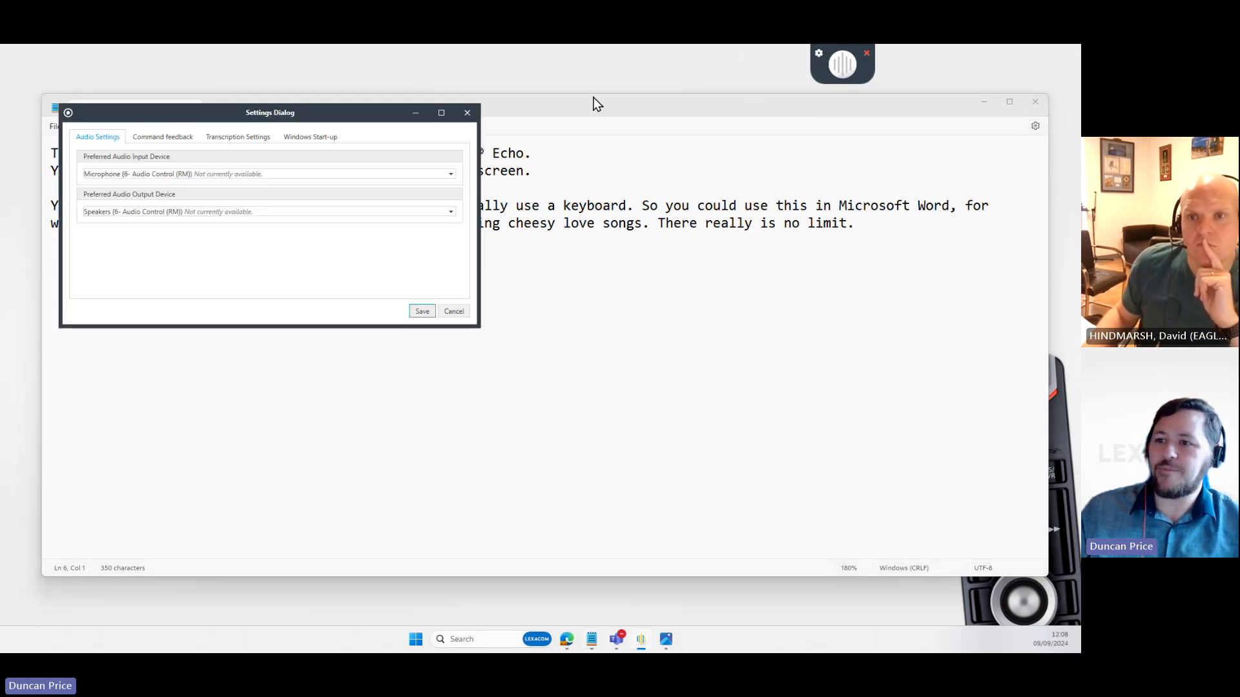
left_click(213, 174)
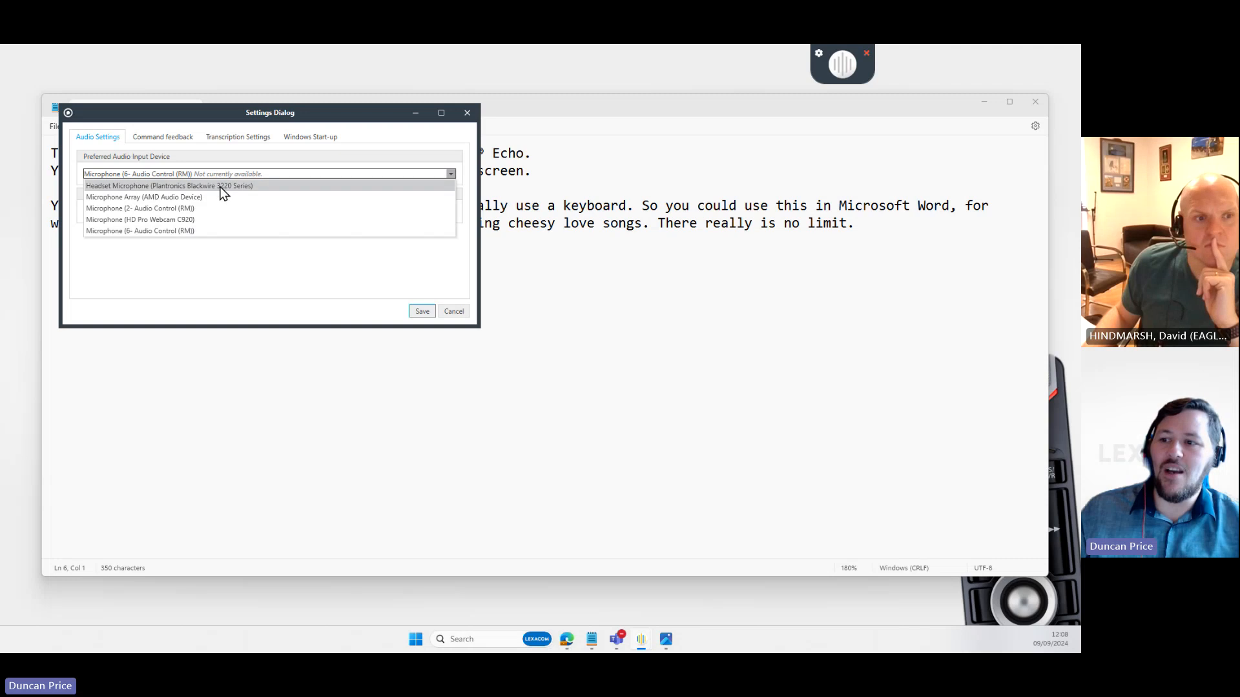
left_click(220, 189)
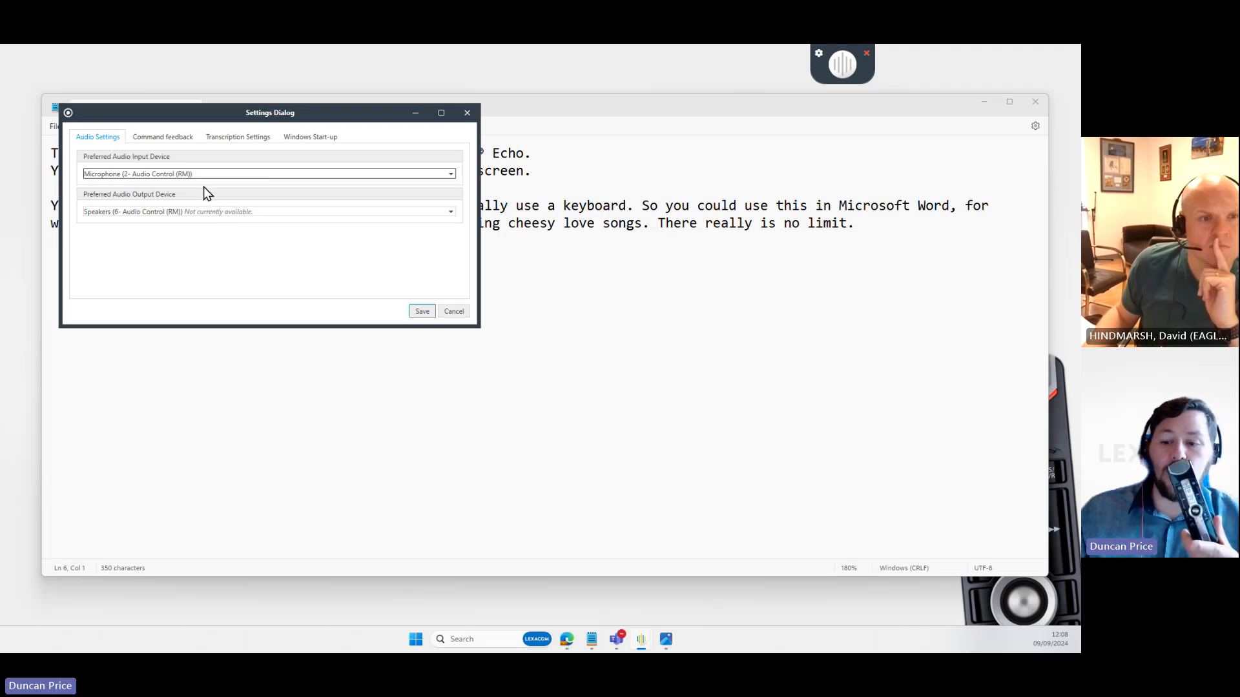
left_click(227, 211)
left_click(237, 235)
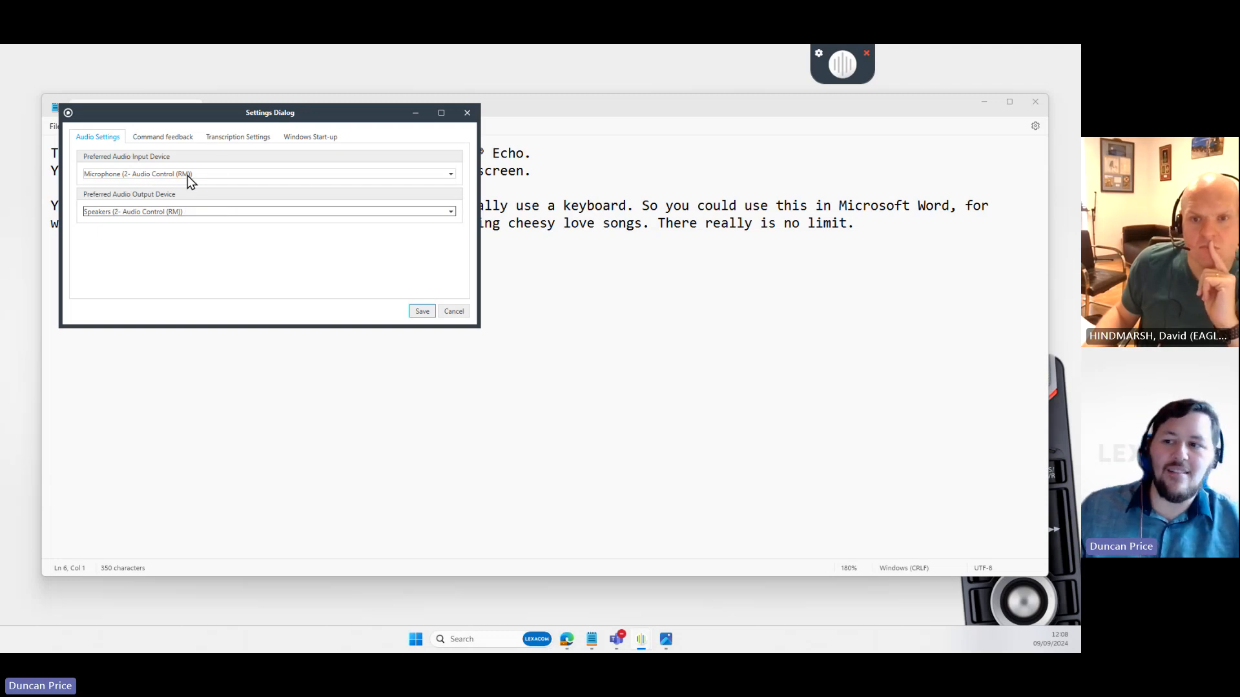
left_click(421, 311)
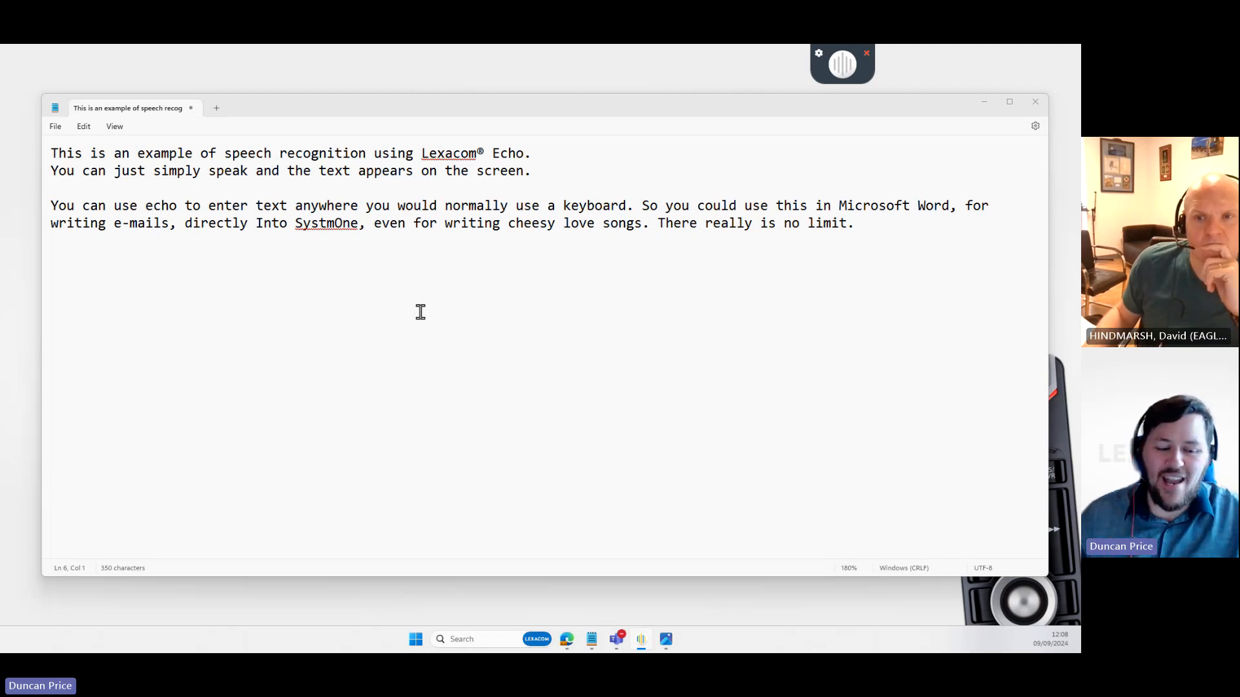
- Dictate 'The patient is complaining of a sore throat' on line 6, then select and deselect it
left_click(916, 306)
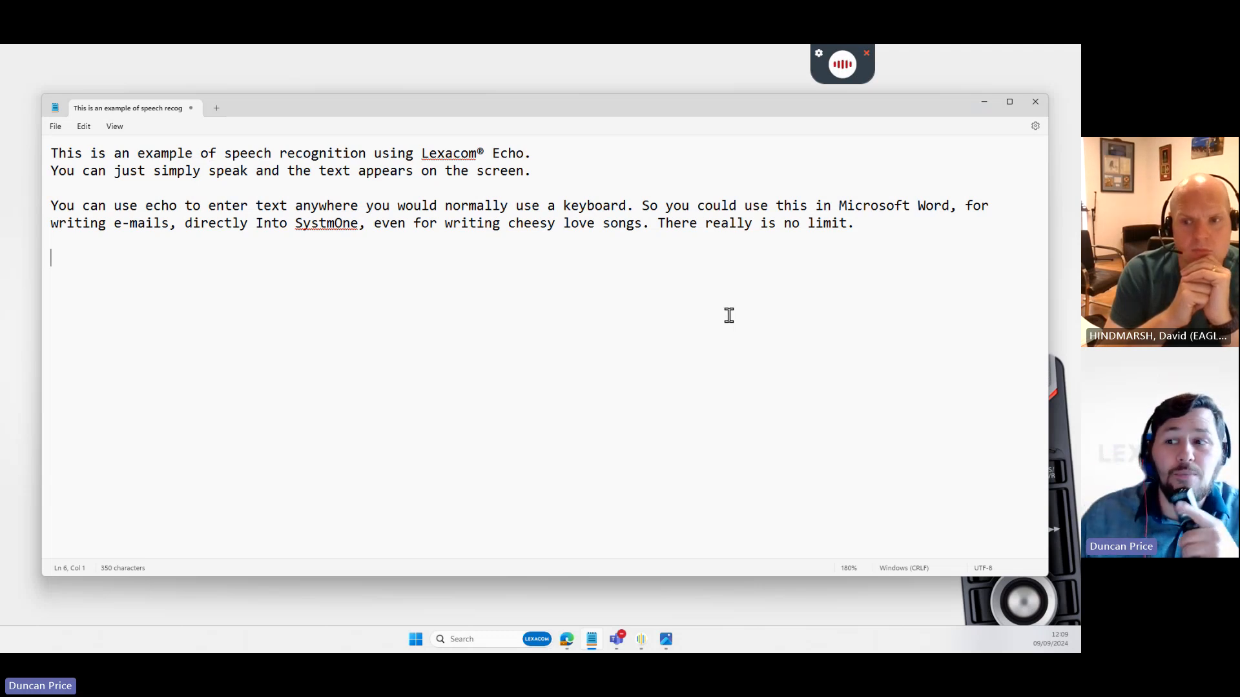
left_click_drag(424, 259, 9, 263)
key("ctrl+c")
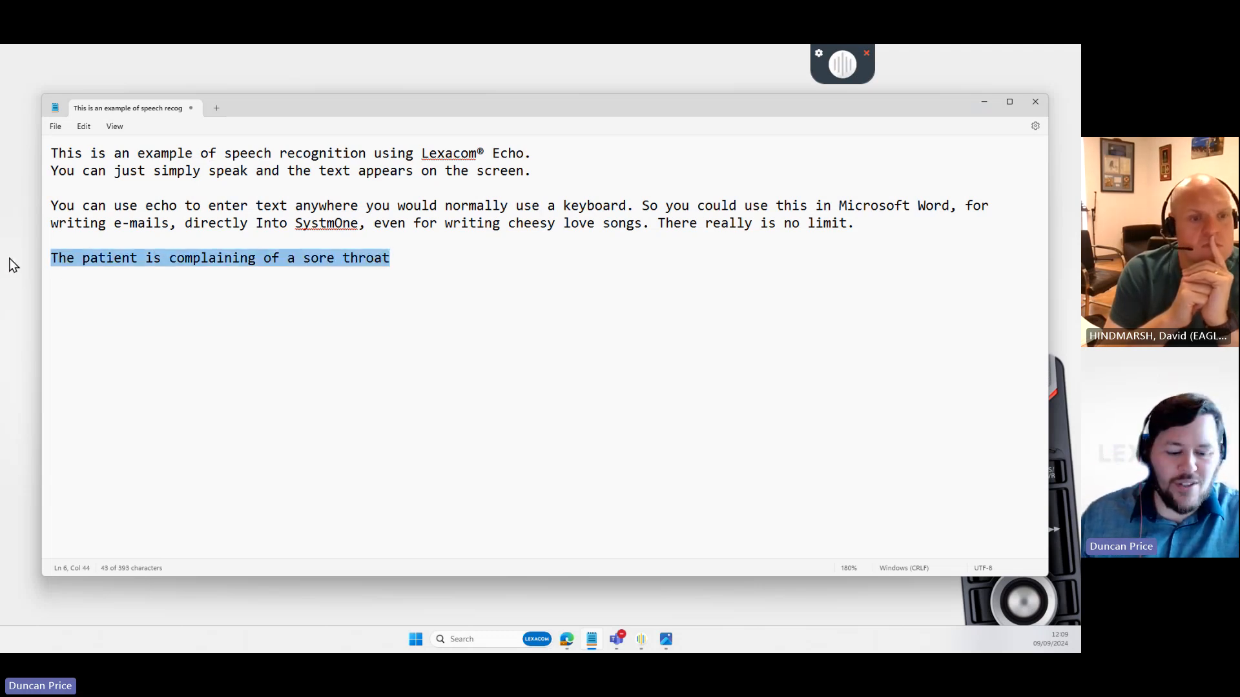
left_click(407, 258)
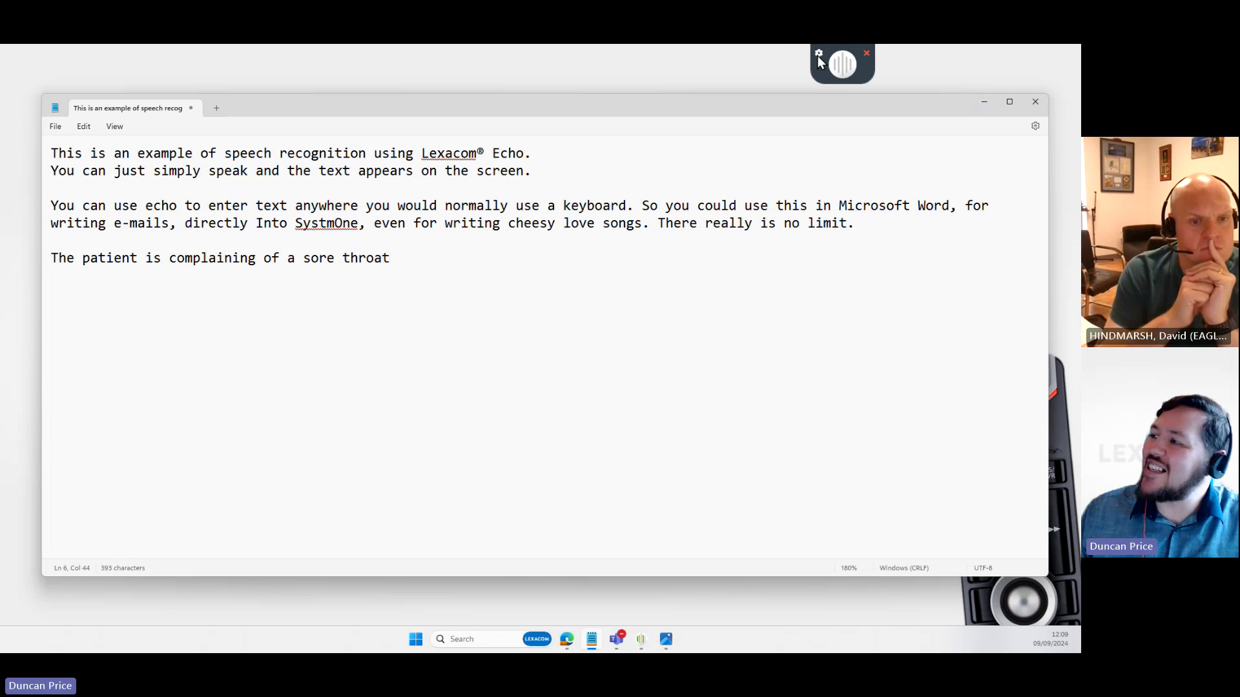
- Open Echo Feedback and enter the spoken phrase and Echo's 'sore goat' response
left_click(818, 56)
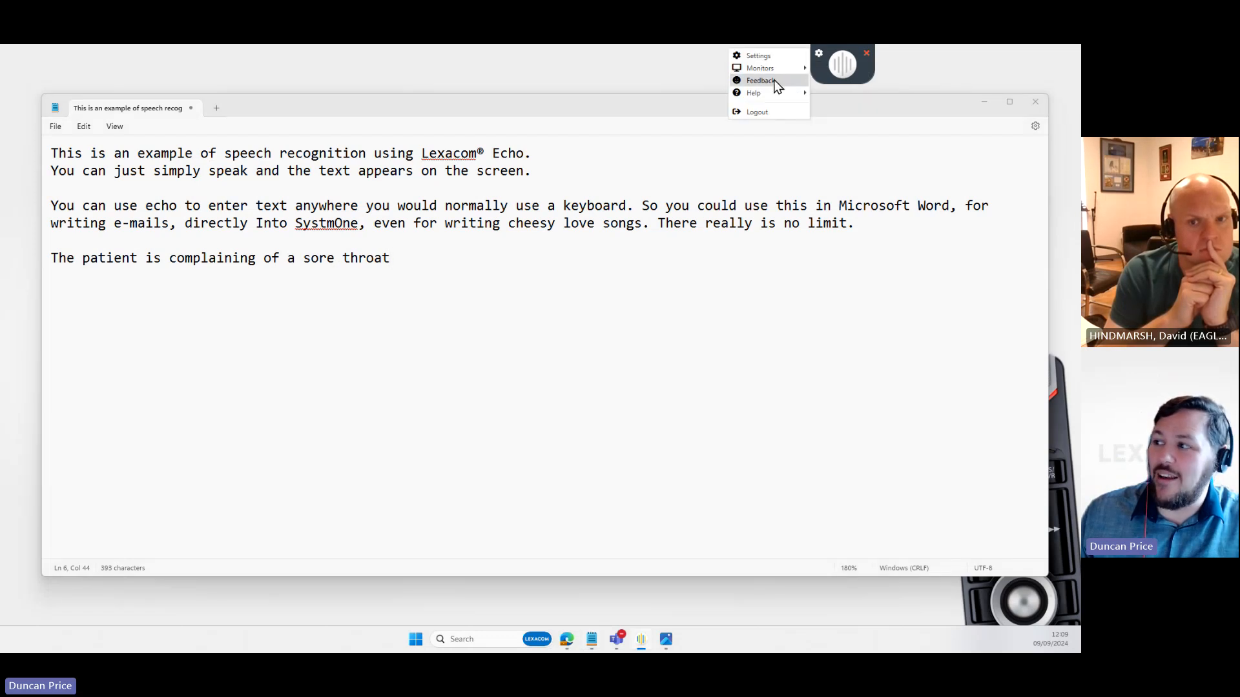
left_click(773, 83)
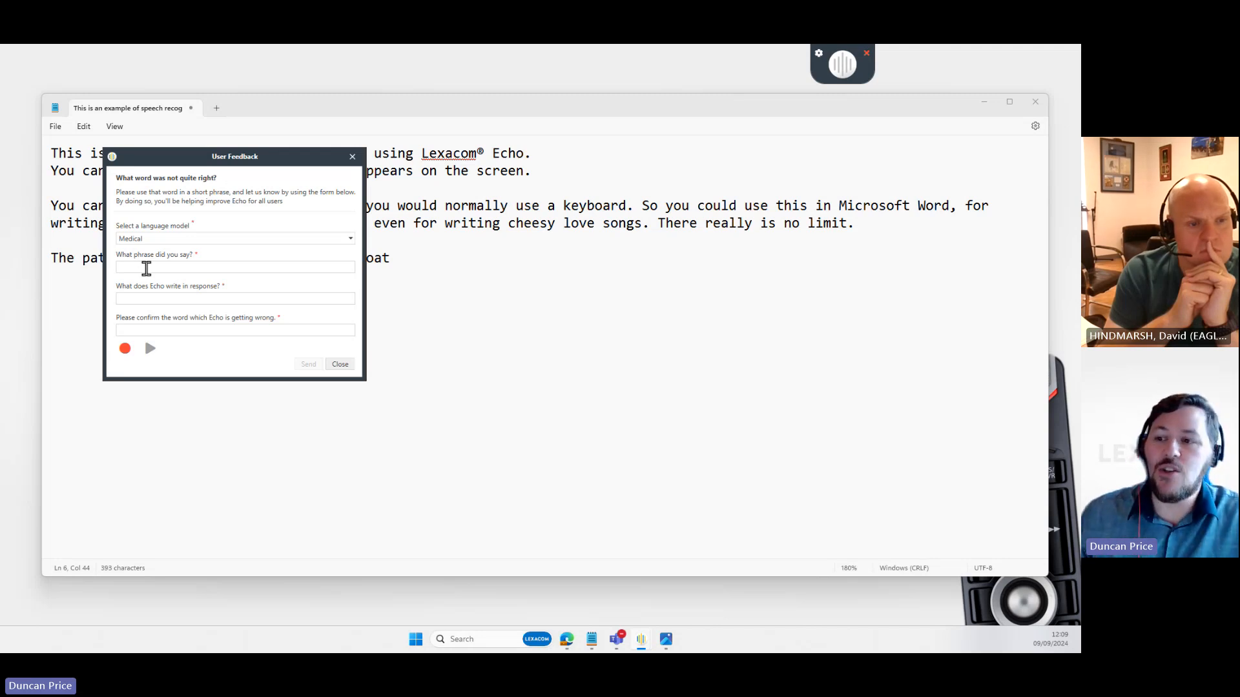
left_click(119, 267)
key("ctrl+v")
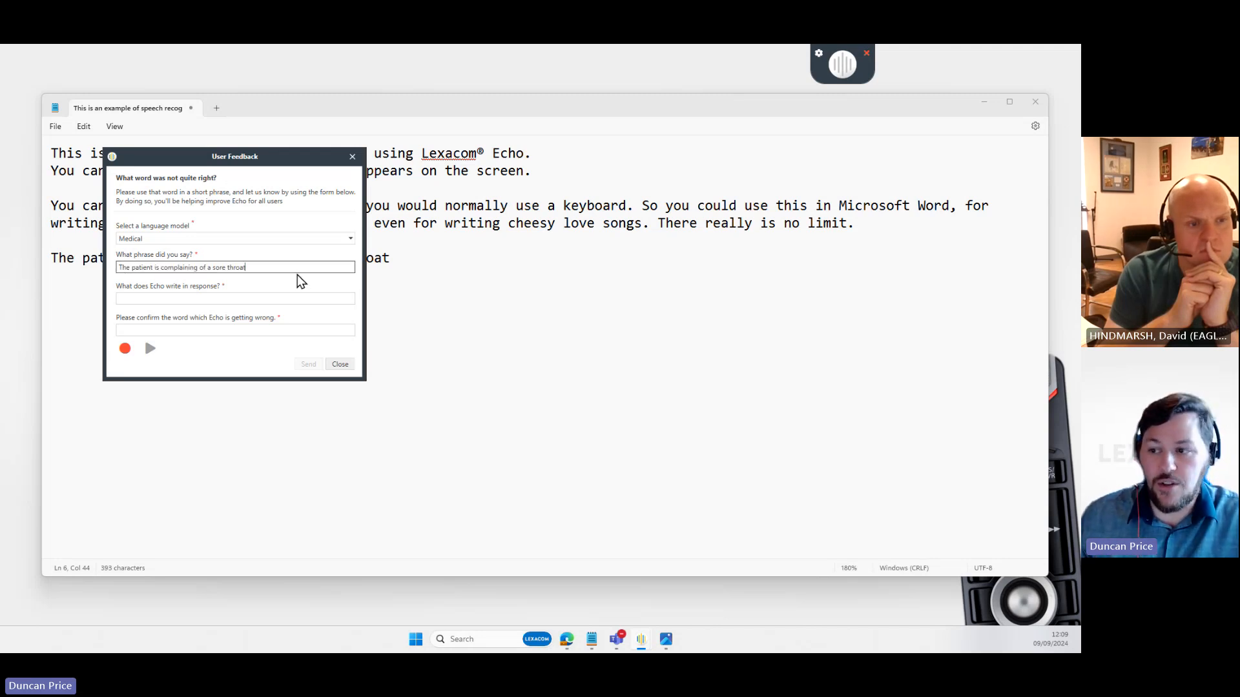
left_click(257, 298)
key("ctrl+v")
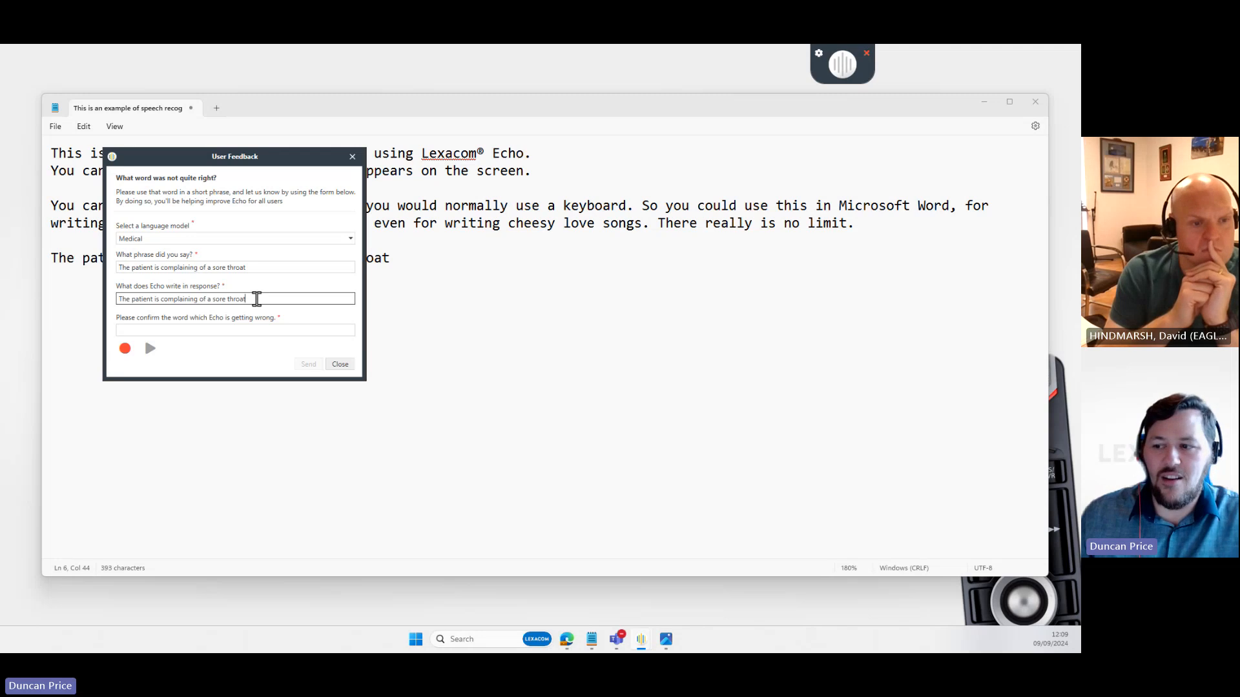
key("BackSpace")
key("BackSpace")
key("BackSpace")
key("BackSpace")
key("BackSpace")
key("BackSpace")
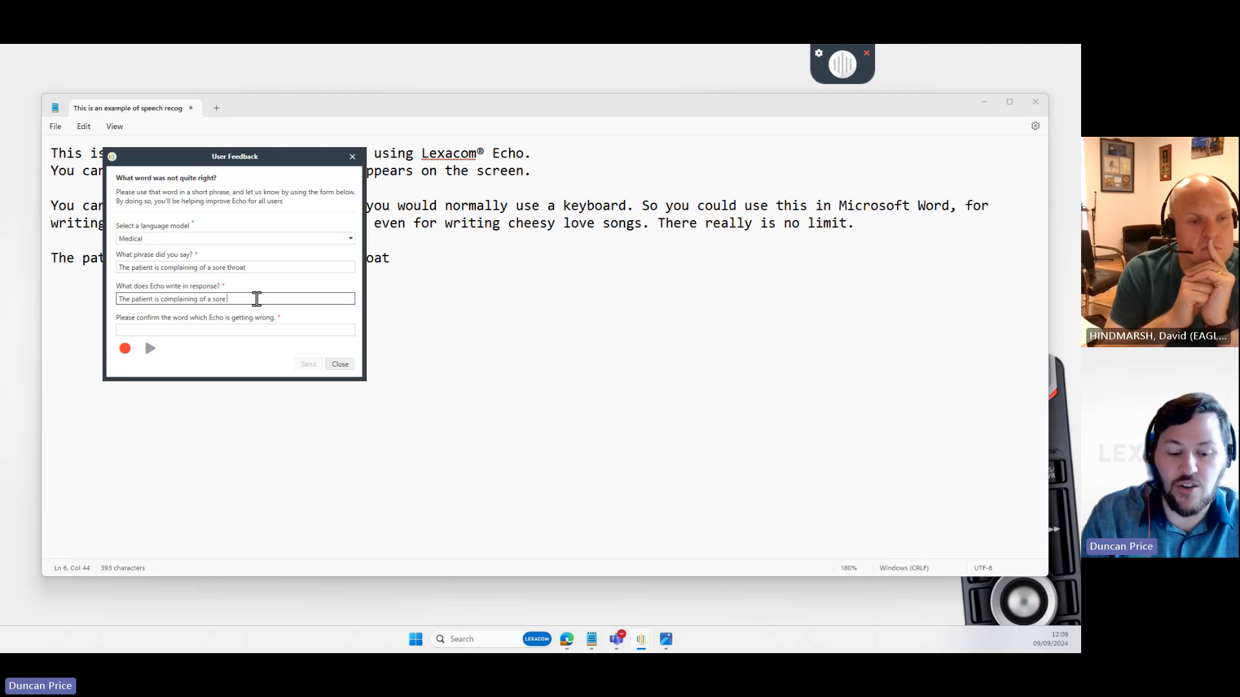
type("goat")
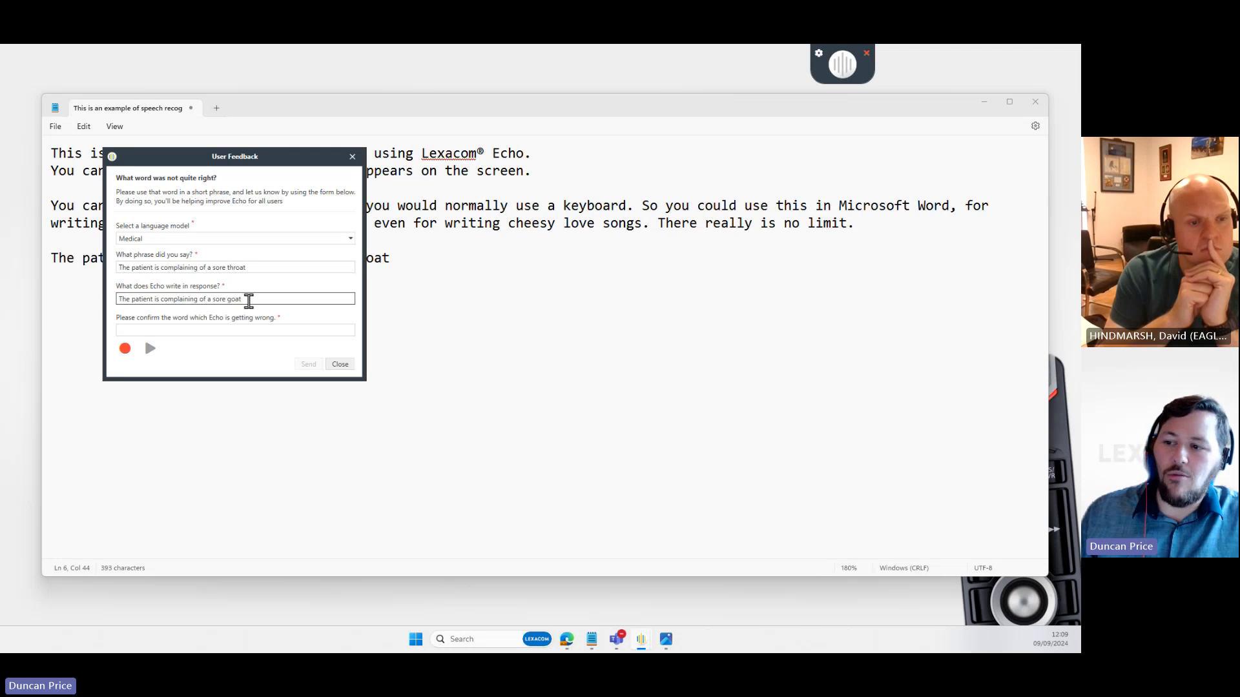
- Enter the misheard word 'throat', record it, send the feedback and close the form
left_click(242, 329)
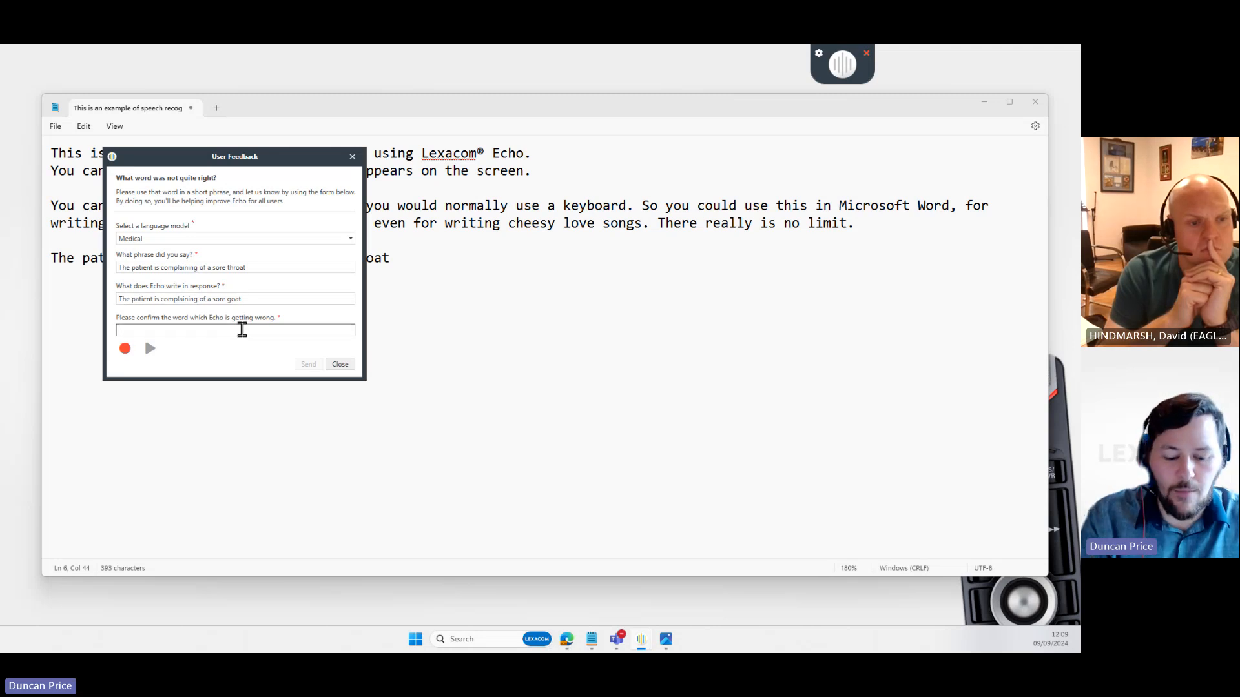
type("throat")
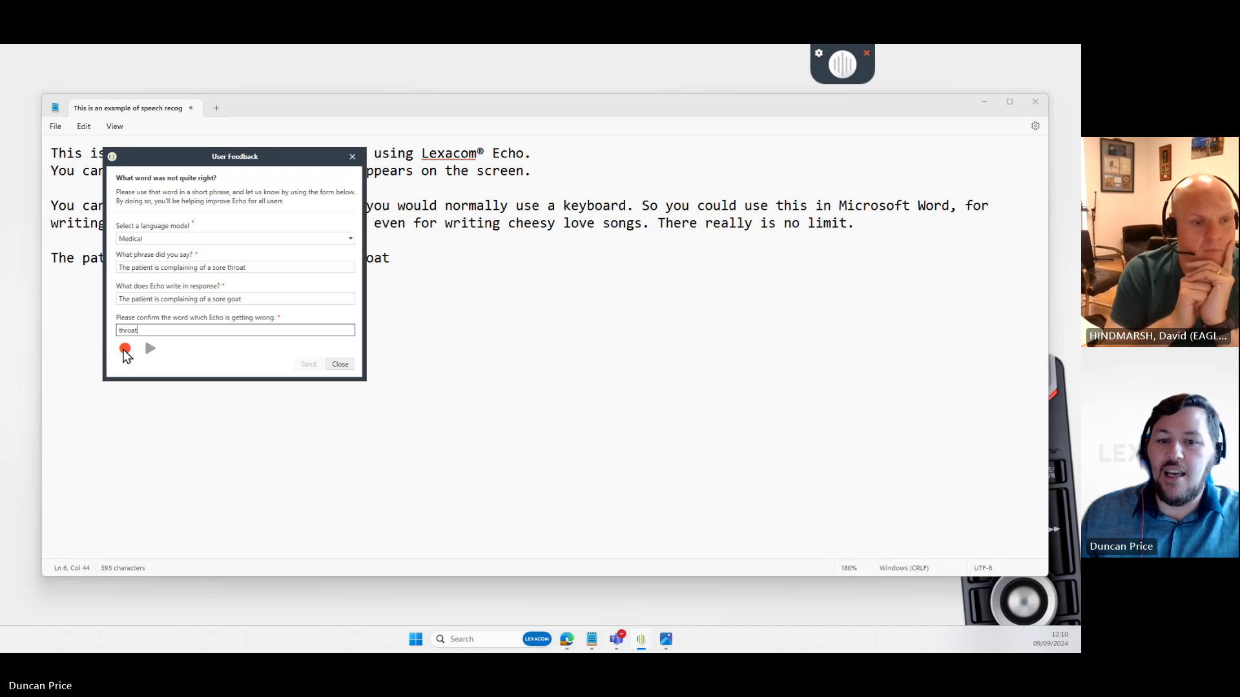
left_click(125, 350)
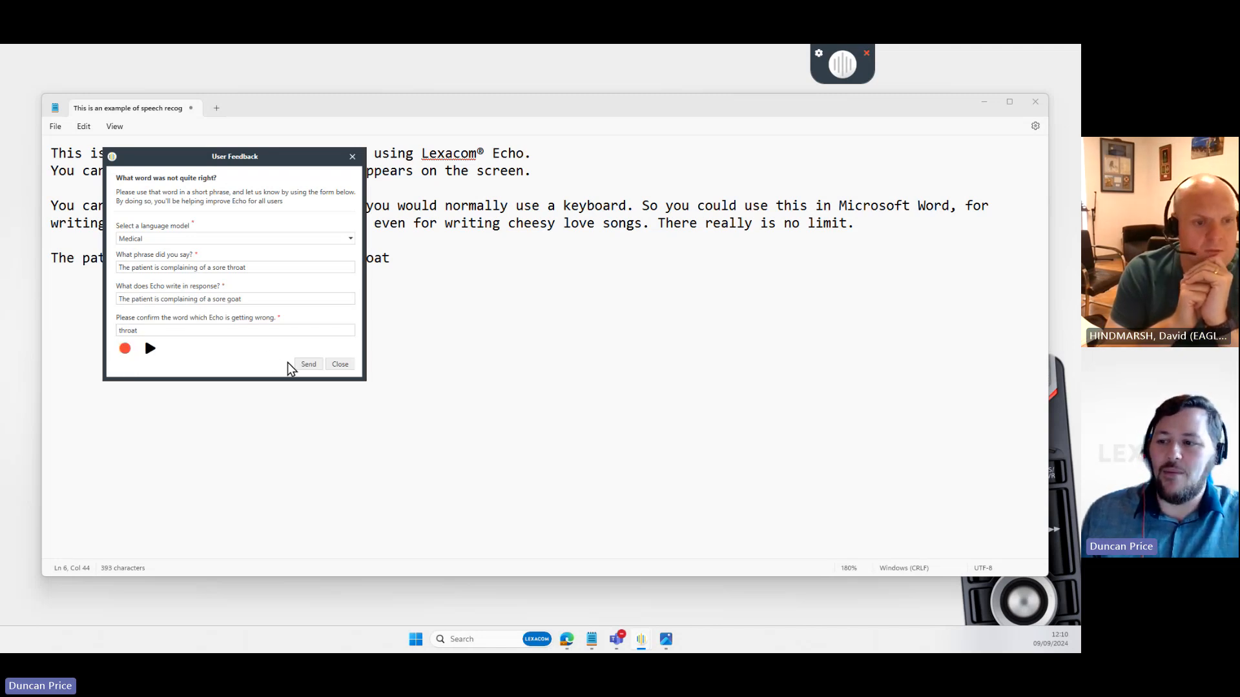
left_click(316, 366)
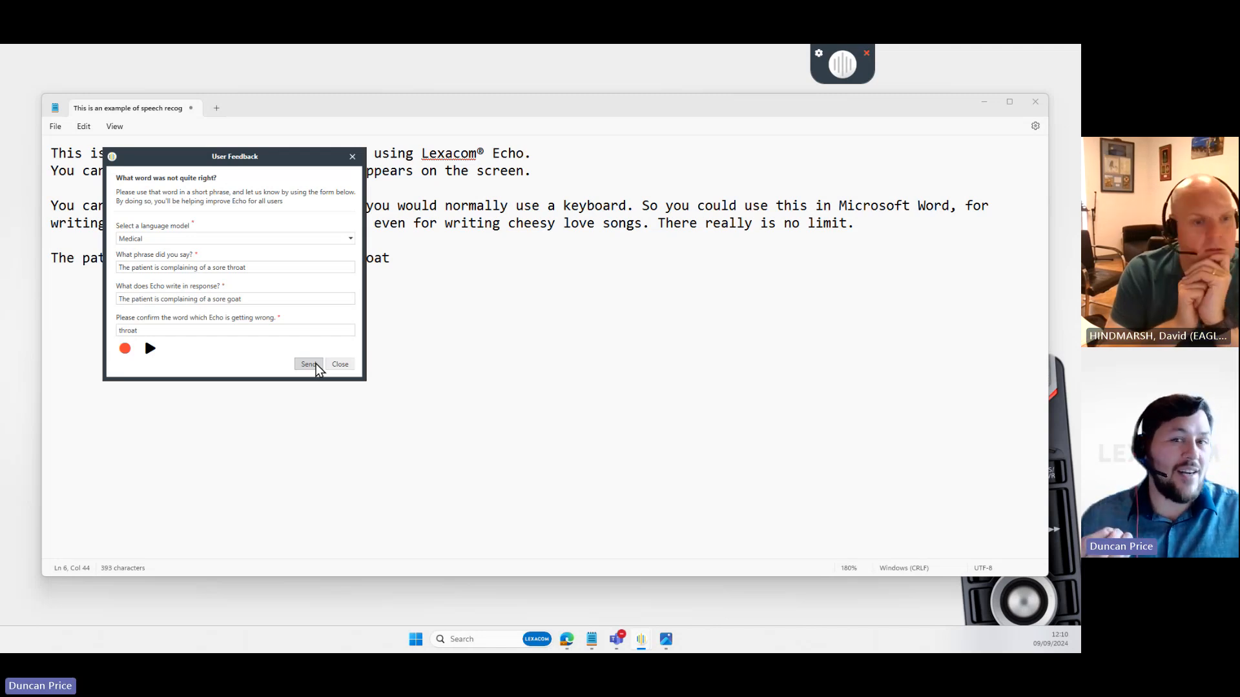
left_click(351, 365)
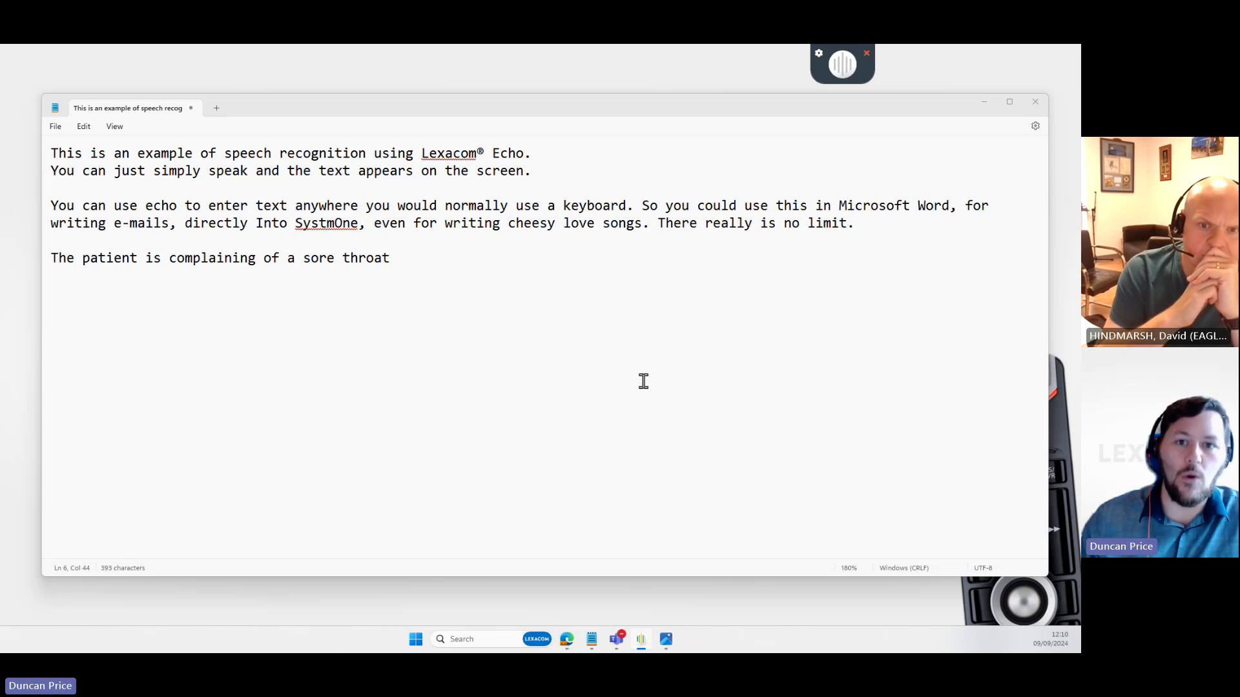
- Select and delete all the dictated text in the Notepad document
left_click(648, 377)
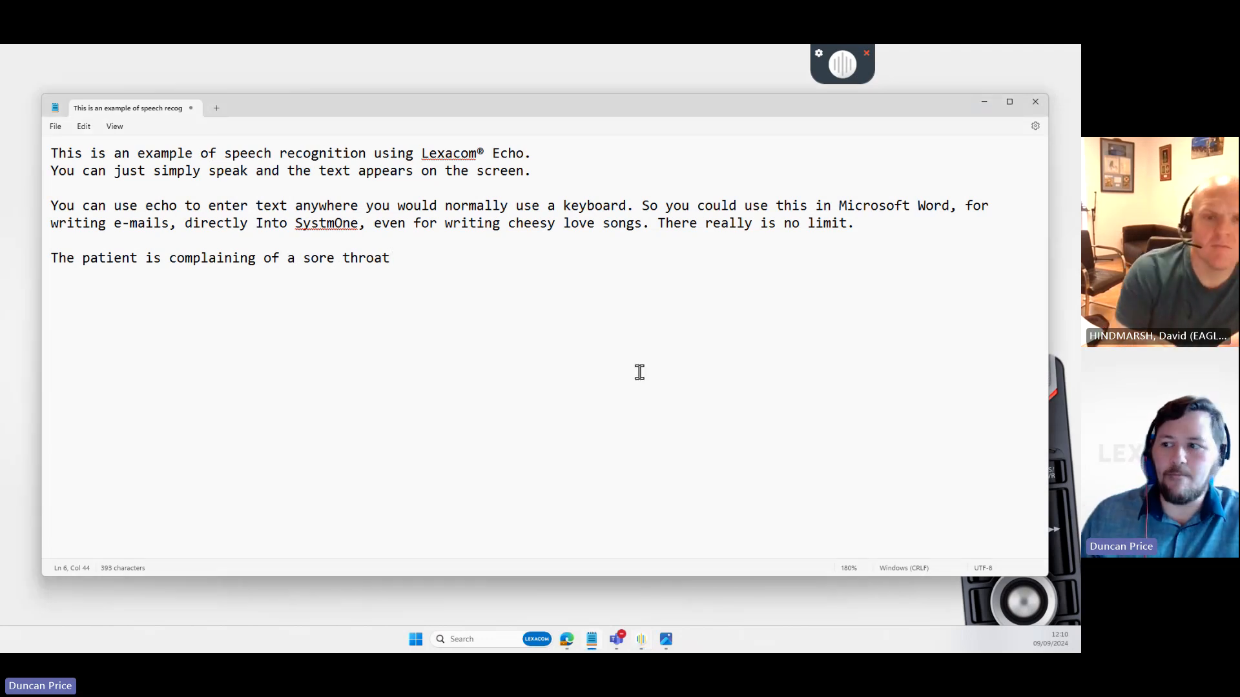
key("ctrl+a")
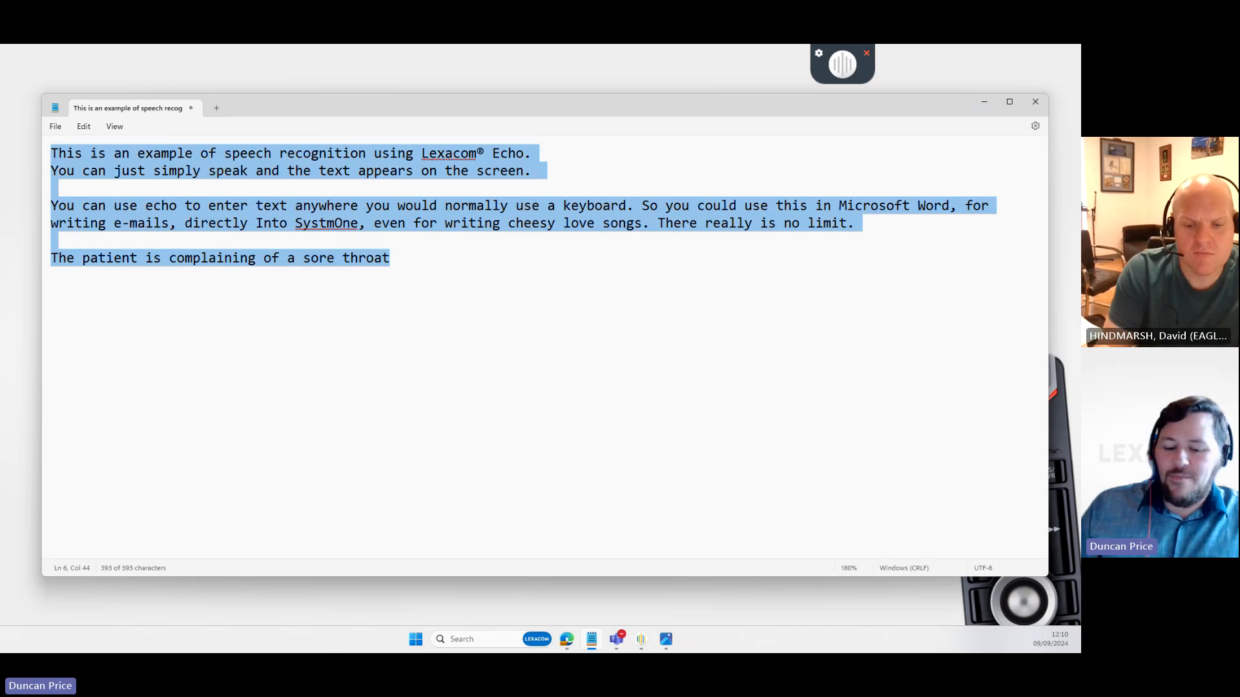
key("Delete")
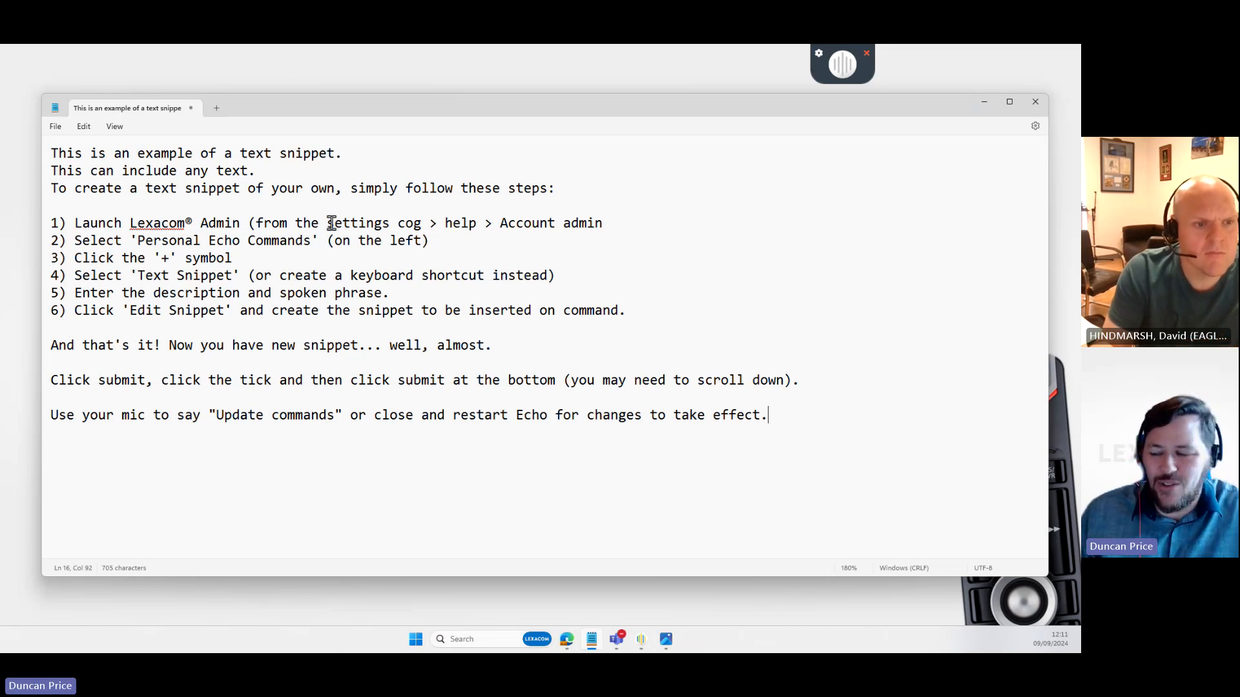
- Select all the snippet instructions in Notepad and delete them
left_click_drag(808, 423, 58, 258)
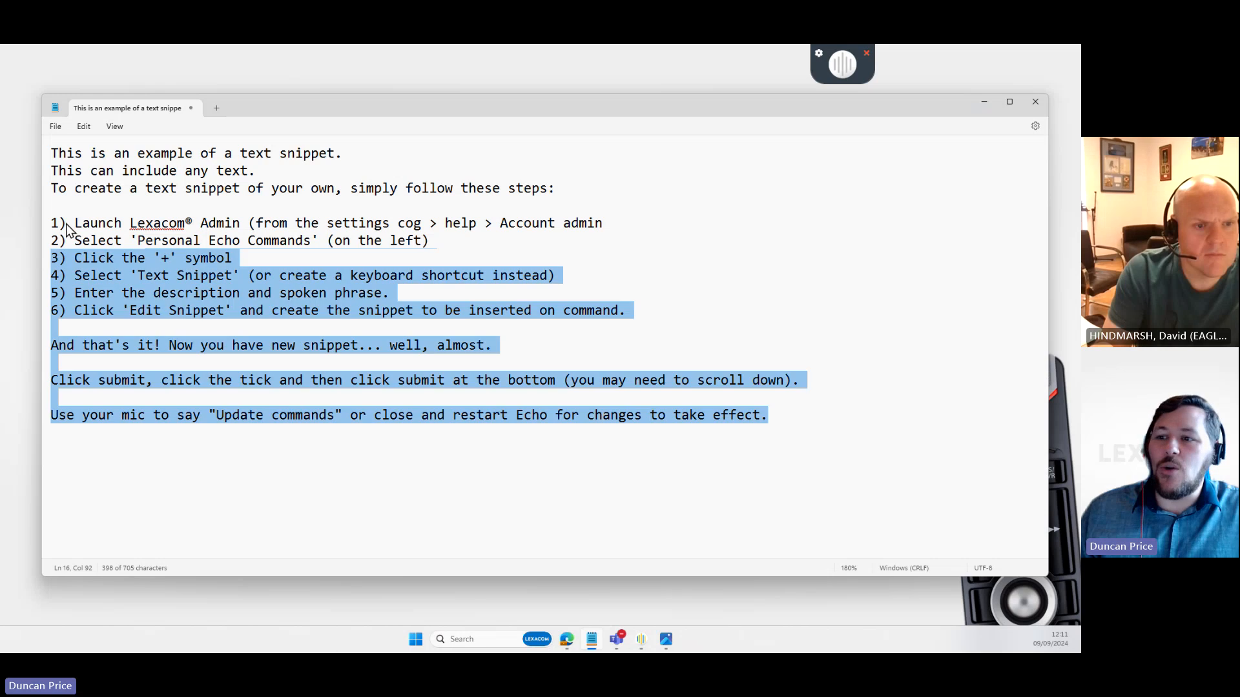
key("ctrl+a")
key("Delete")
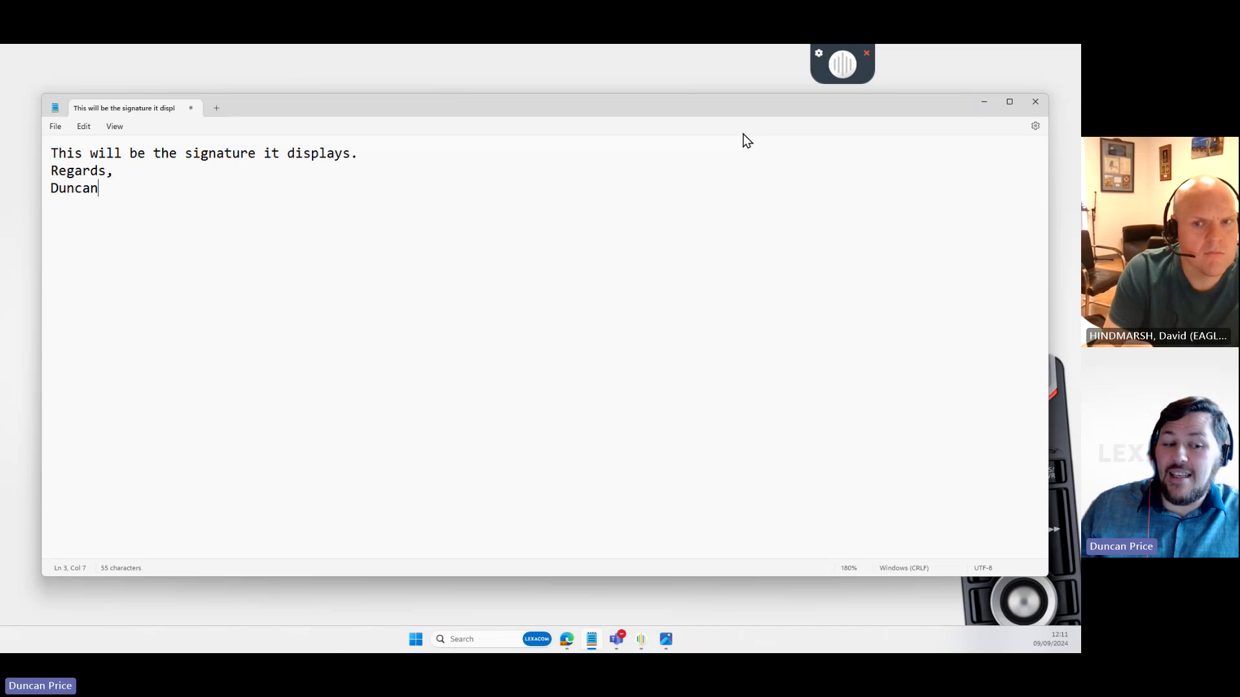
- Open Account Administration from Echo's Help menu and maximize the login window
left_click(818, 55)
mouse_move(749, 99)
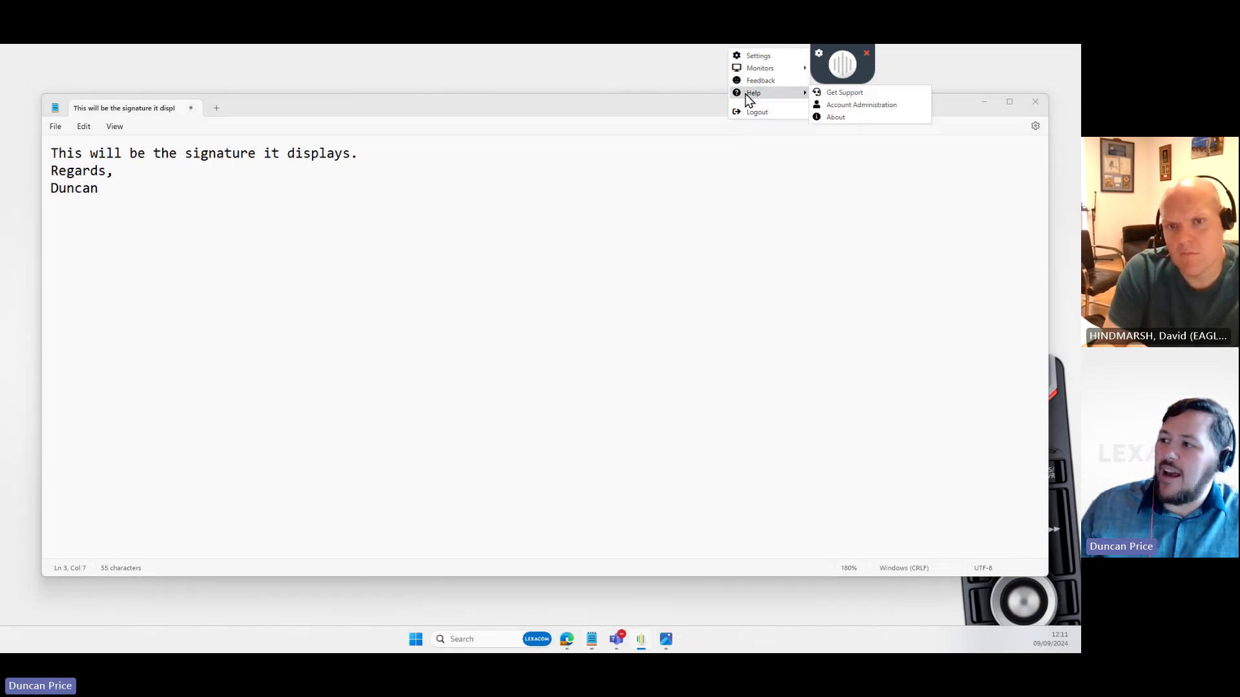
left_click(855, 106)
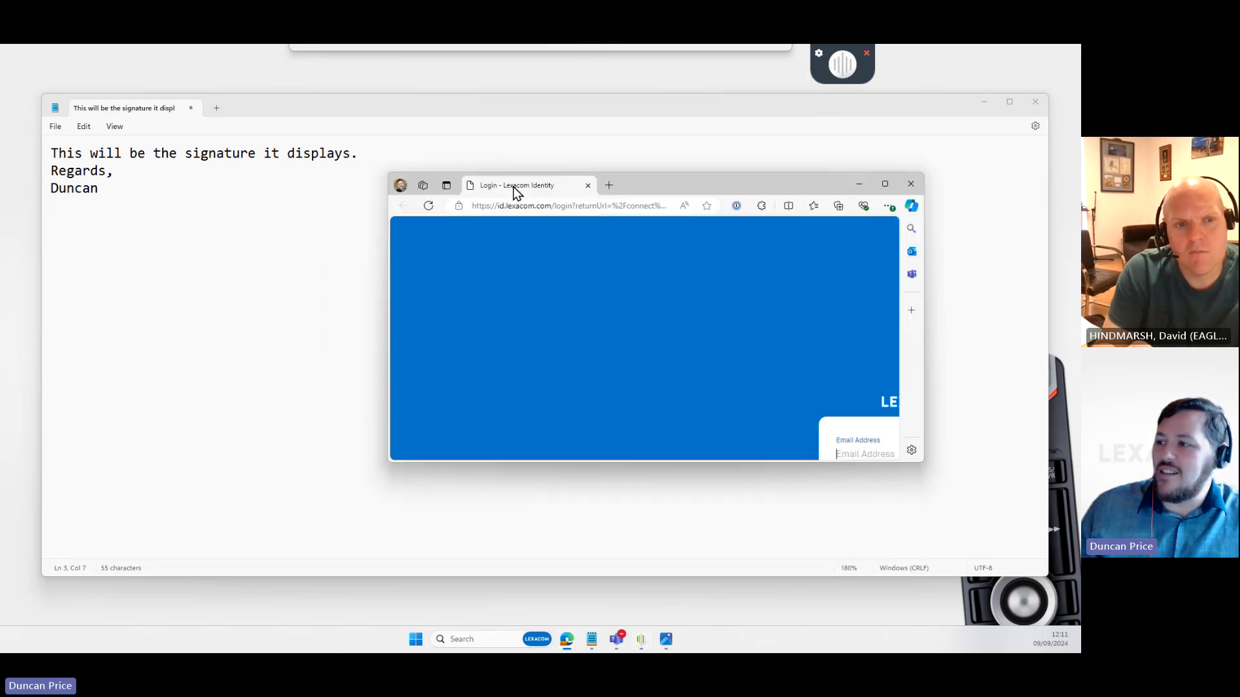
left_click(886, 174)
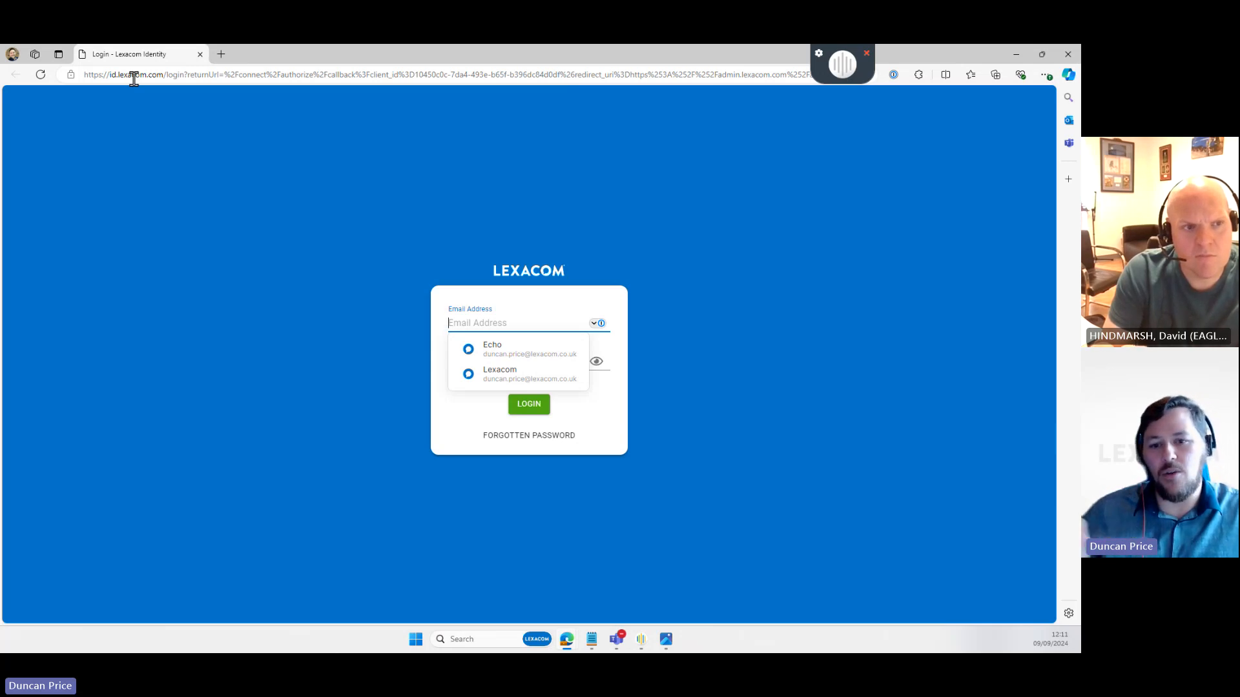
left_click(820, 53)
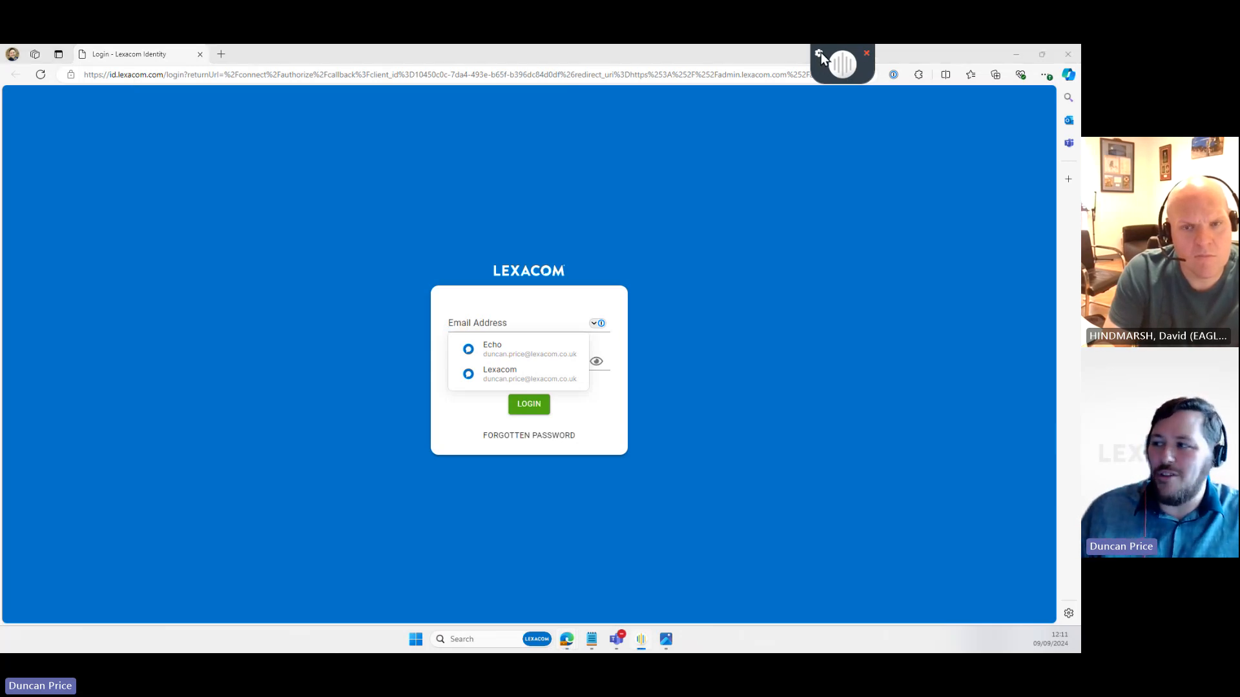
mouse_move(797, 96)
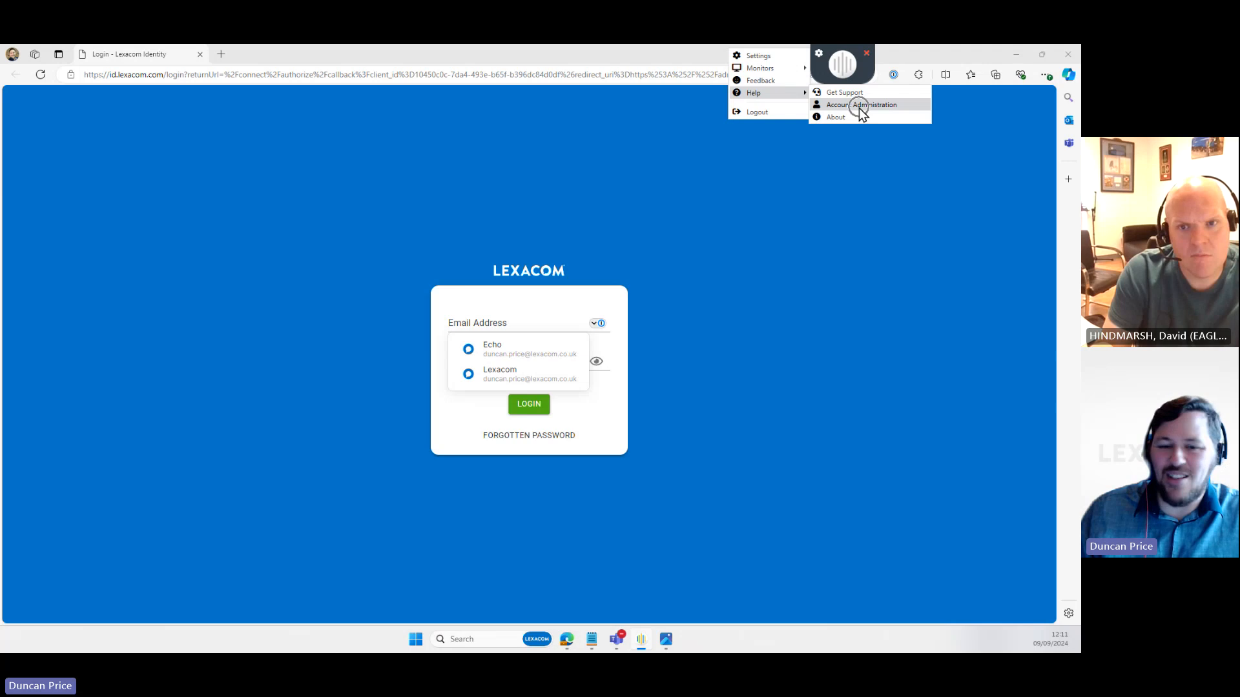
- Log in with the saved e-mail address and the account password
left_click(529, 327)
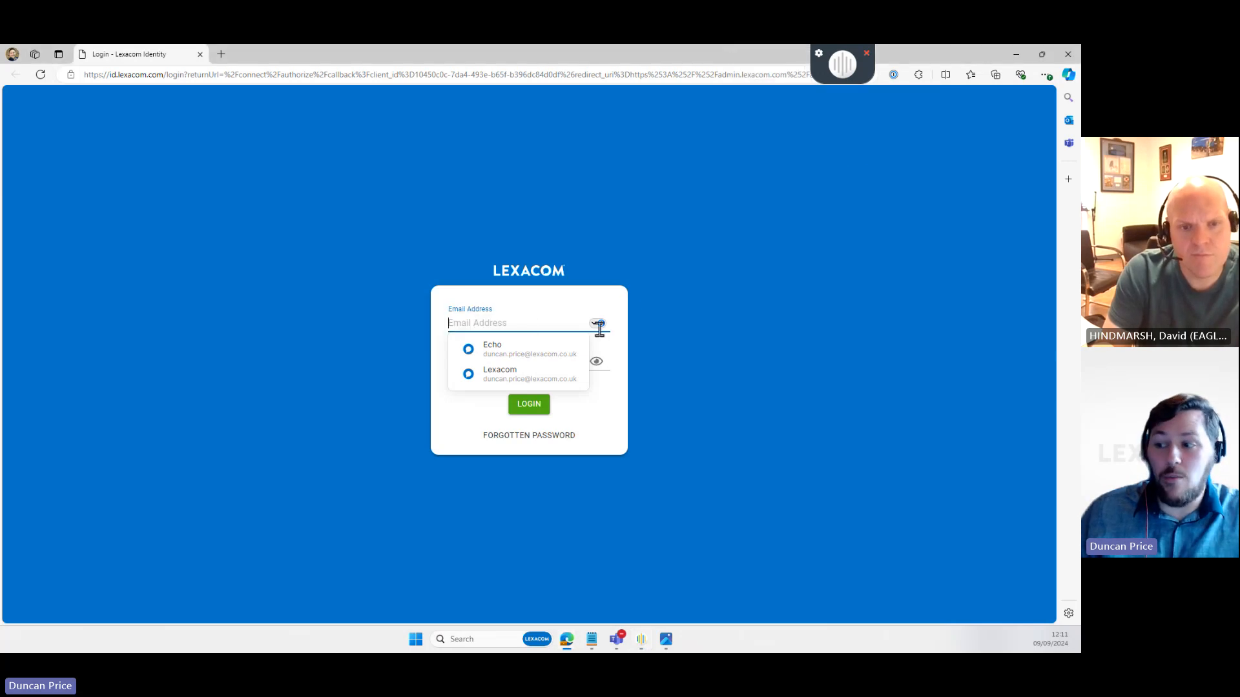
key("ctrl+v")
key("Tab")
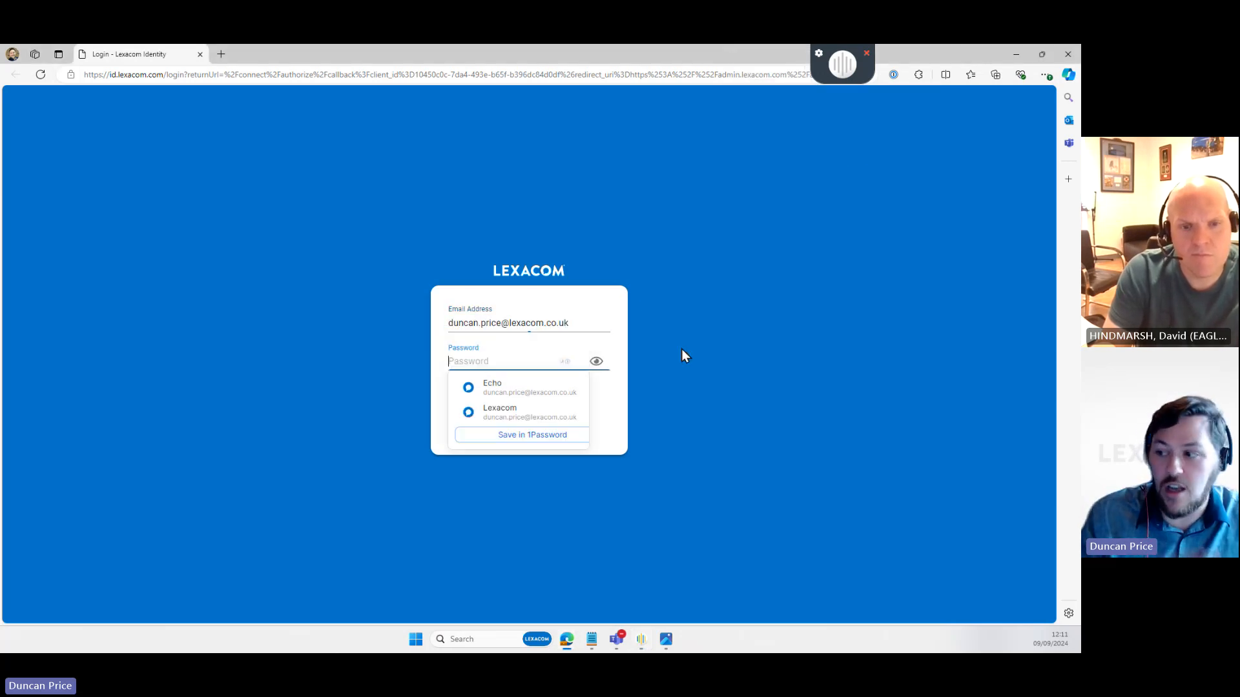
type("•")
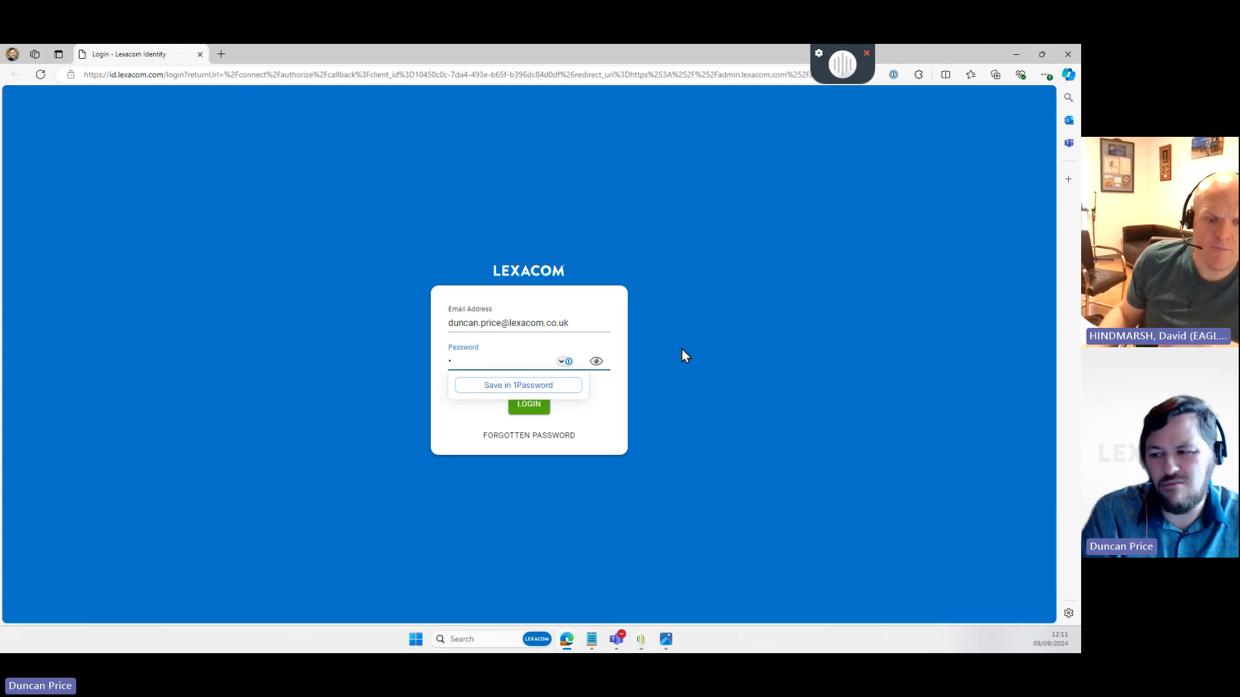
type("••••••••••••••••")
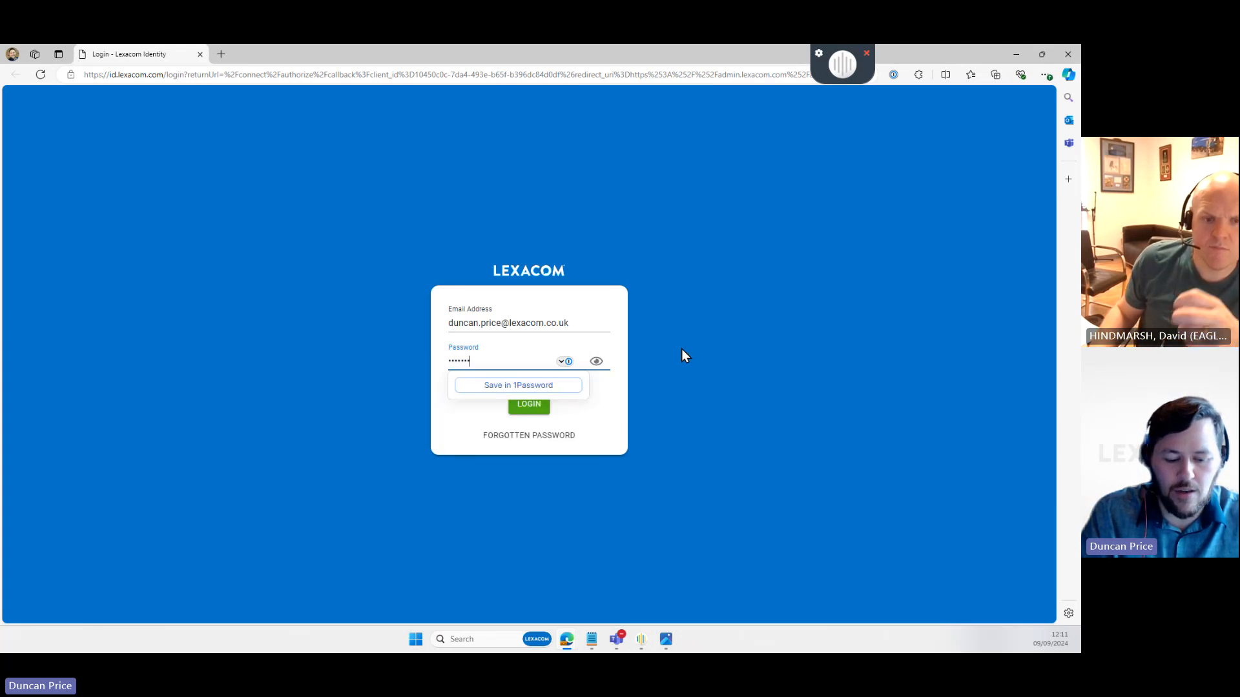
key("Return")
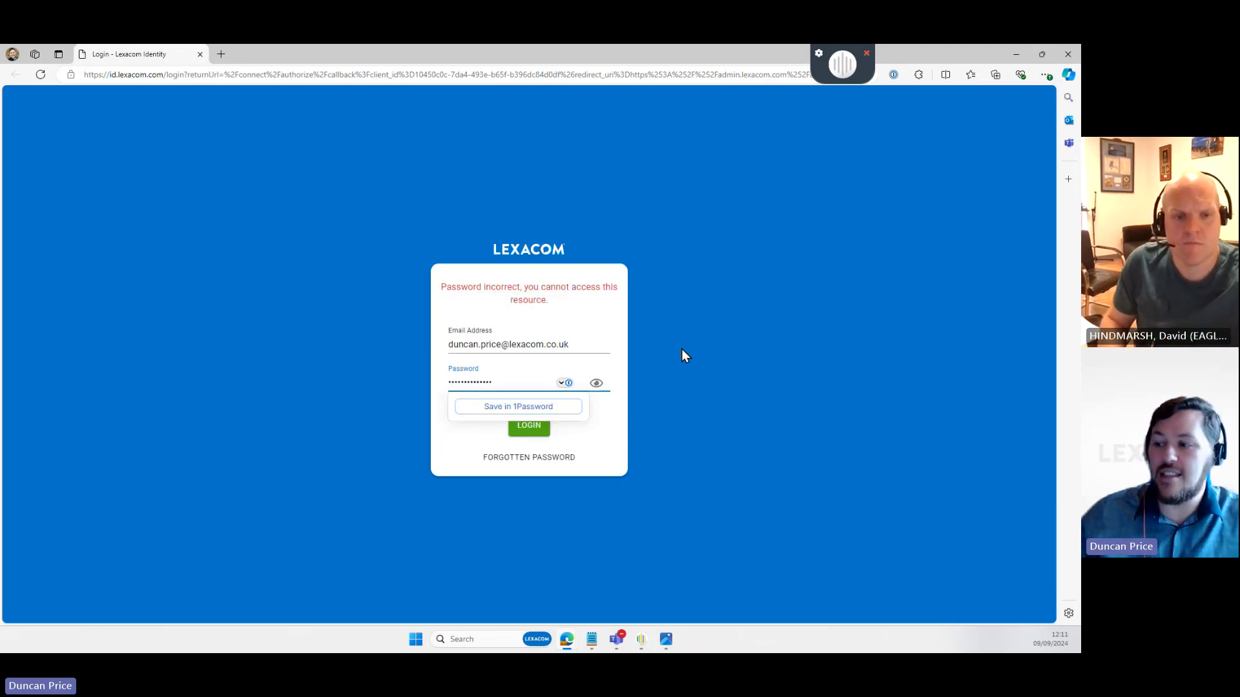
type("••••••")
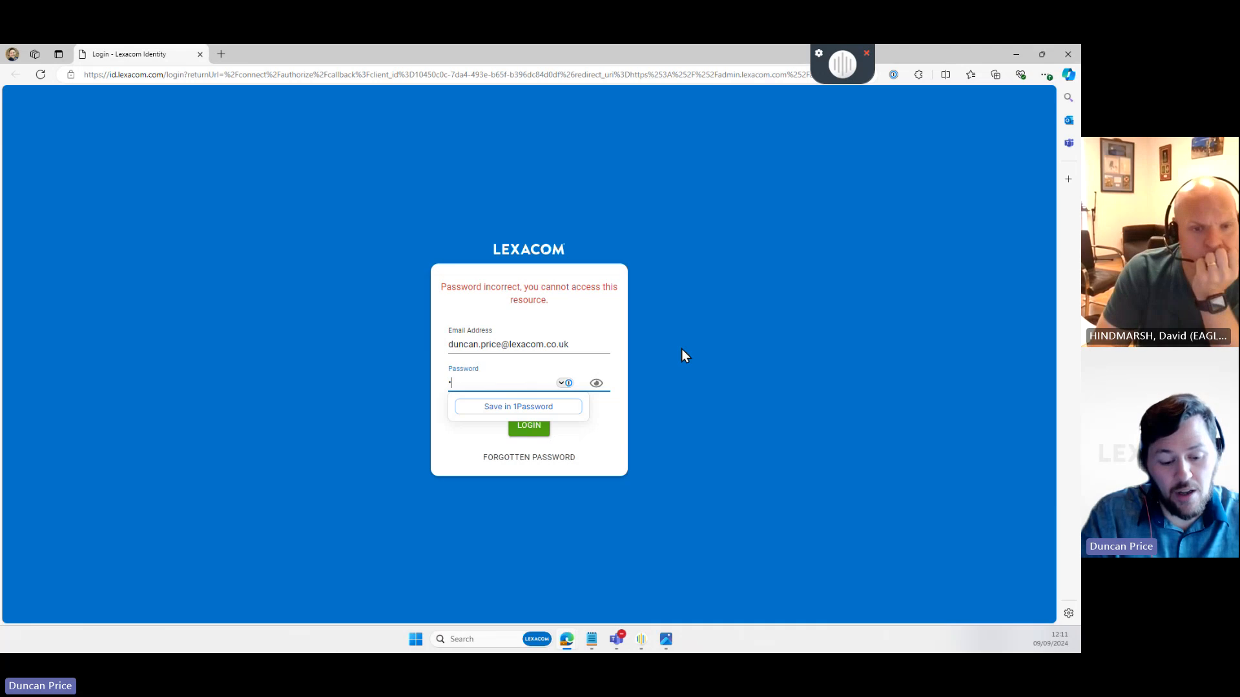
type("••••••••••")
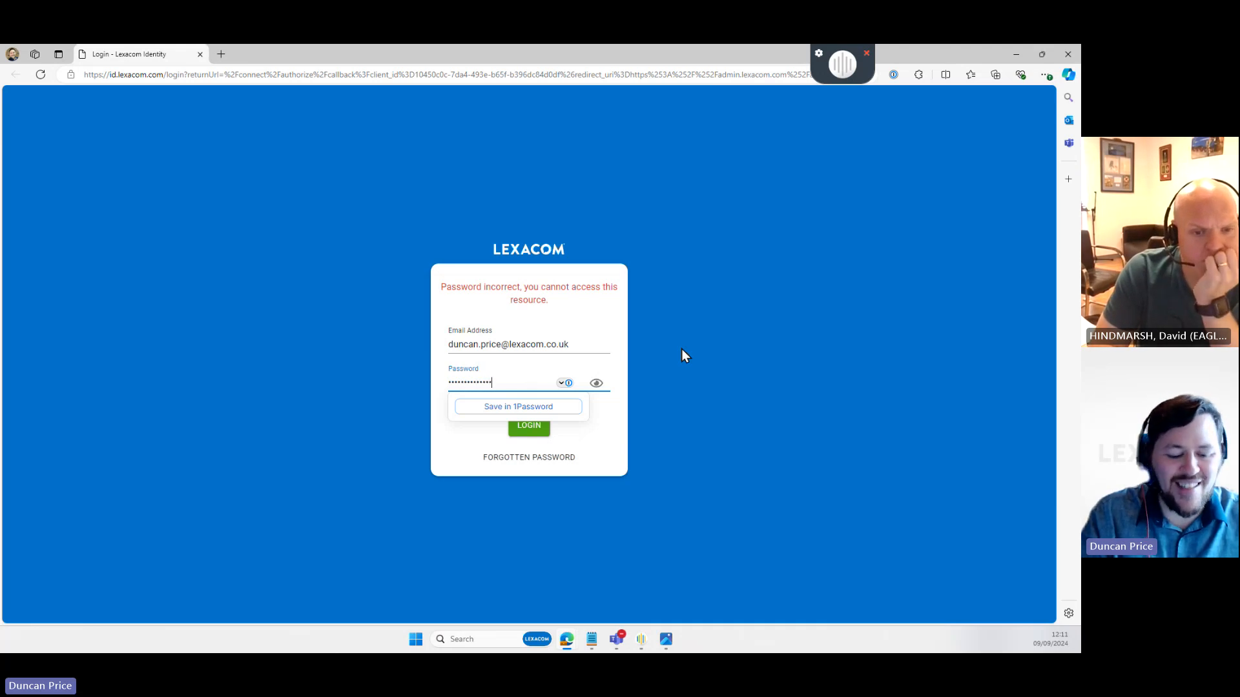
key("Return")
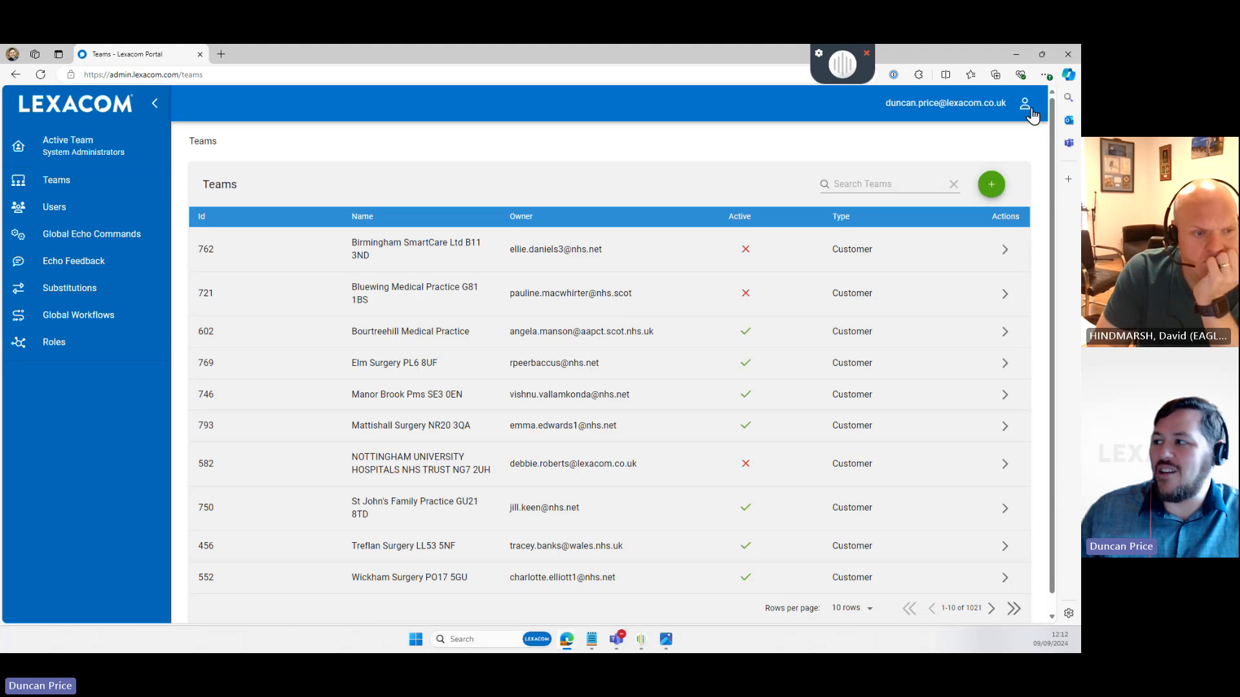
- Log out, go to admin.lexacom.com and sign in with the demo account
left_click(1031, 115)
left_click(991, 154)
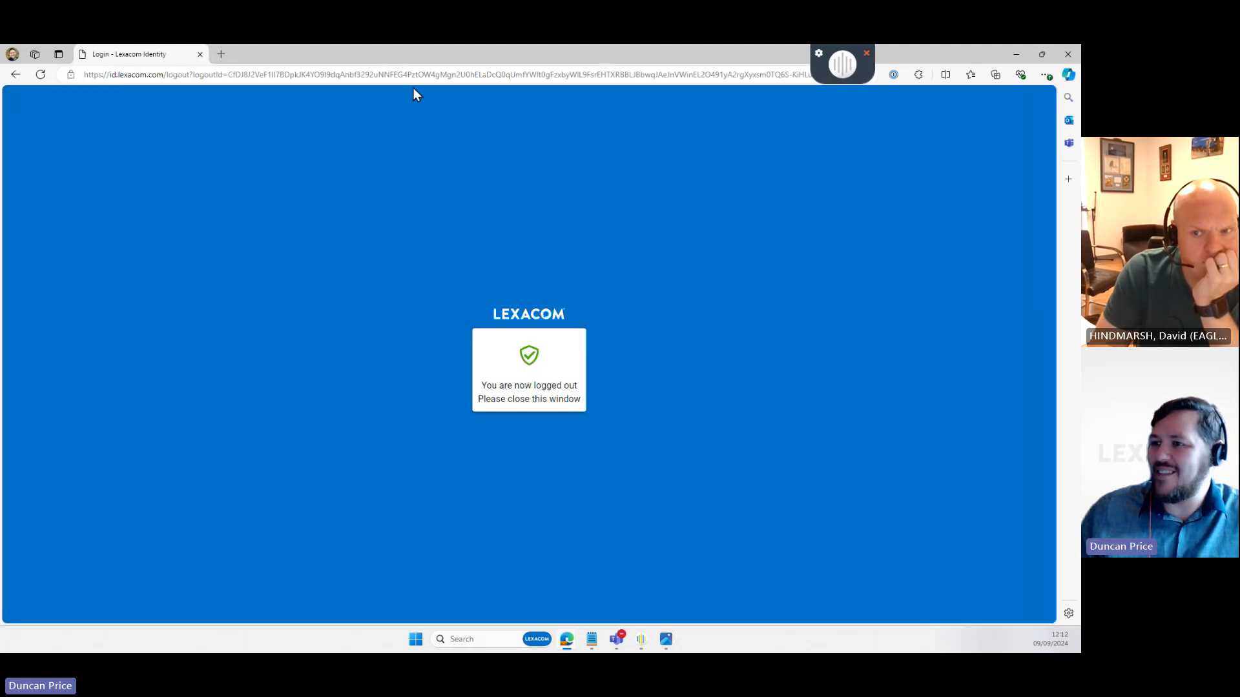
left_click(416, 74)
type("admin.lexacom.com")
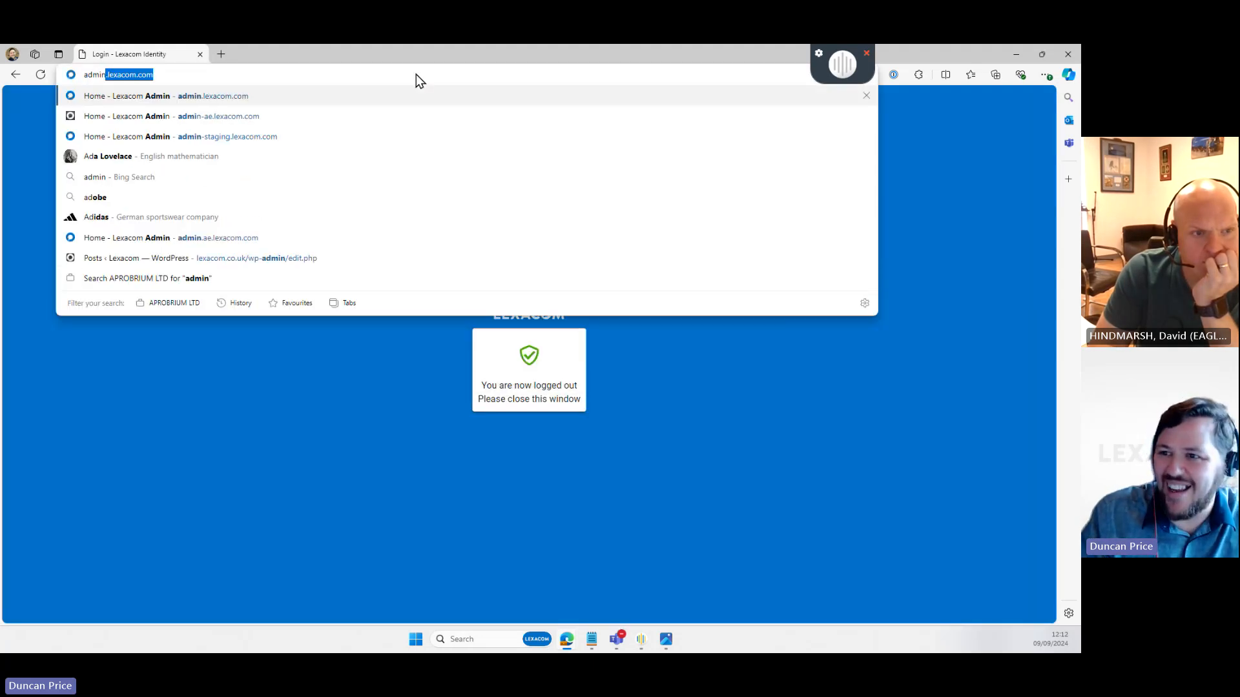
key("Return")
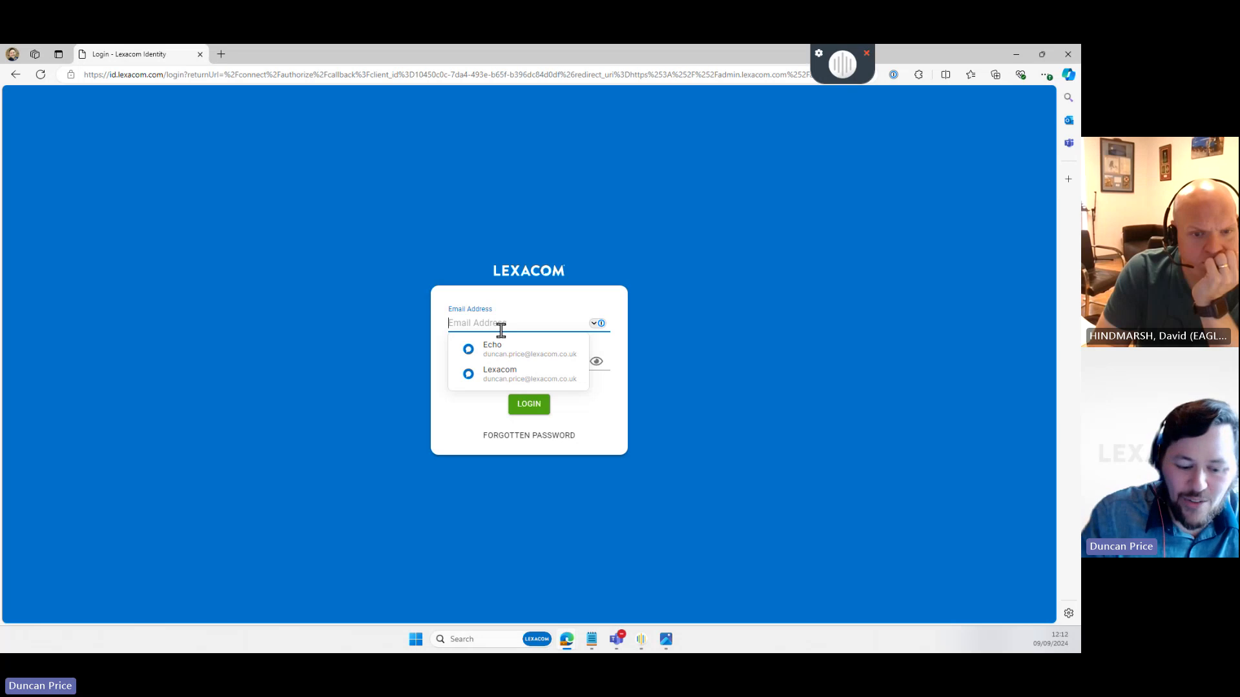
type("emde")
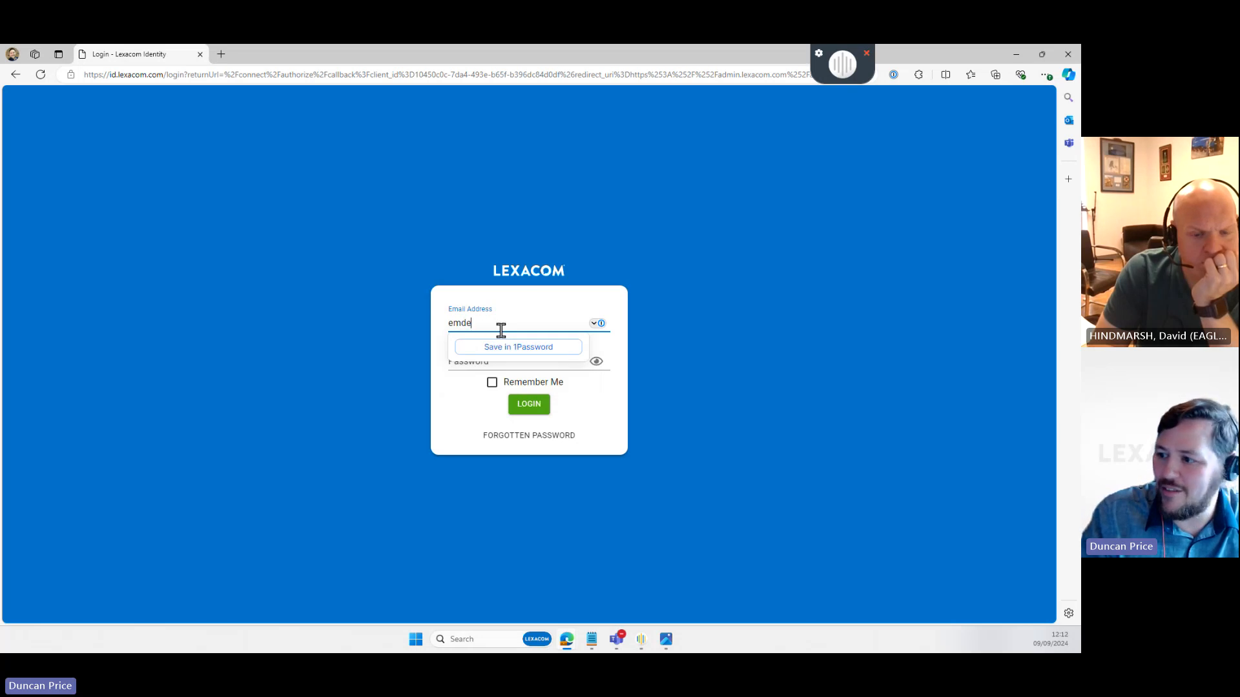
type("mo")
key("Tab")
type("•")
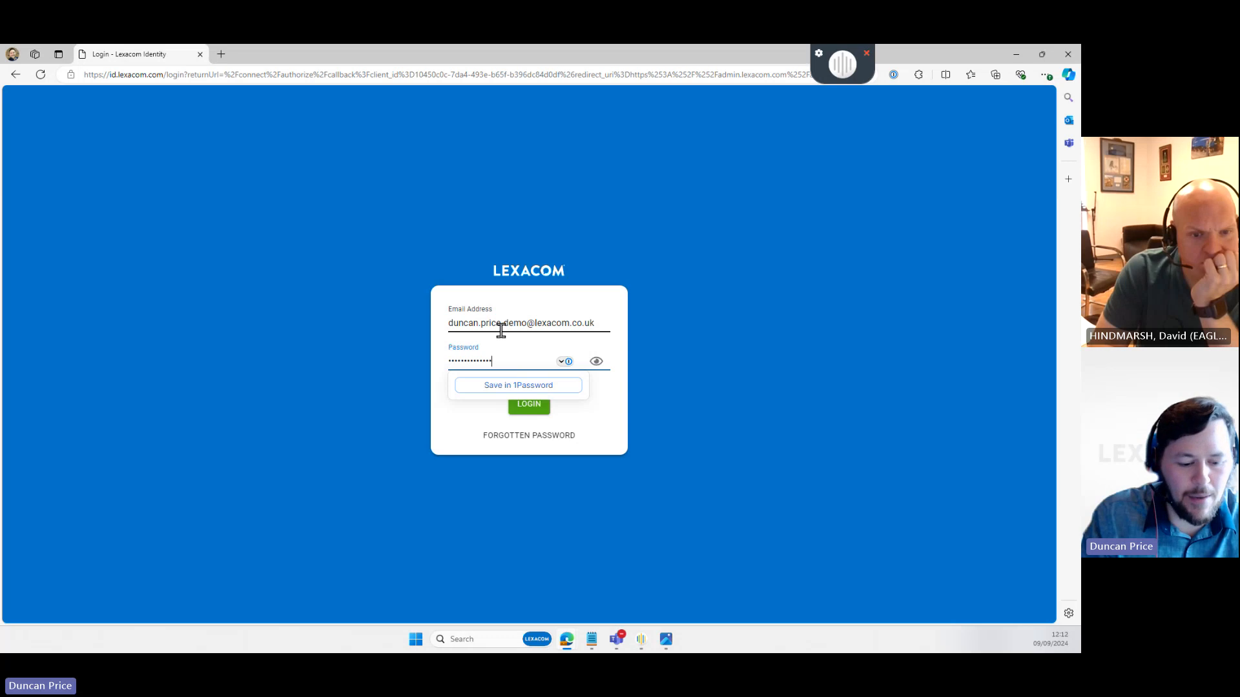
key("Return")
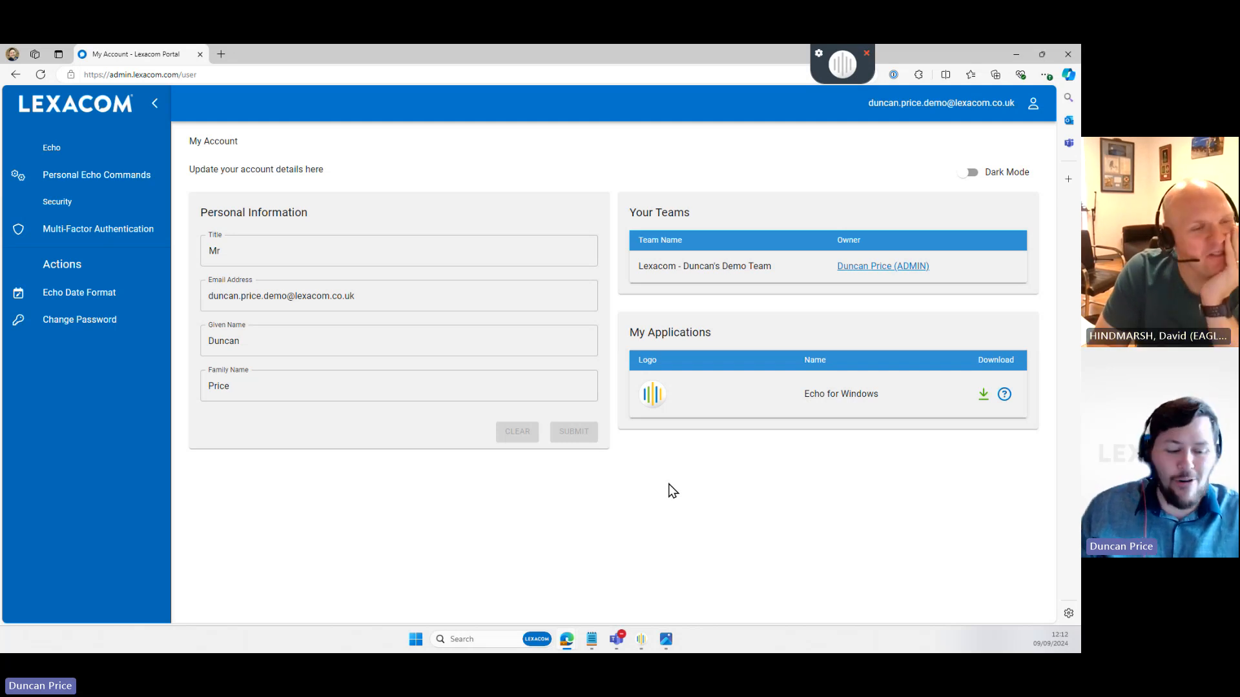
- Add a Text Snippet command with description 'Description' and spoken phrase 'Spoken phrase'
left_click(98, 182)
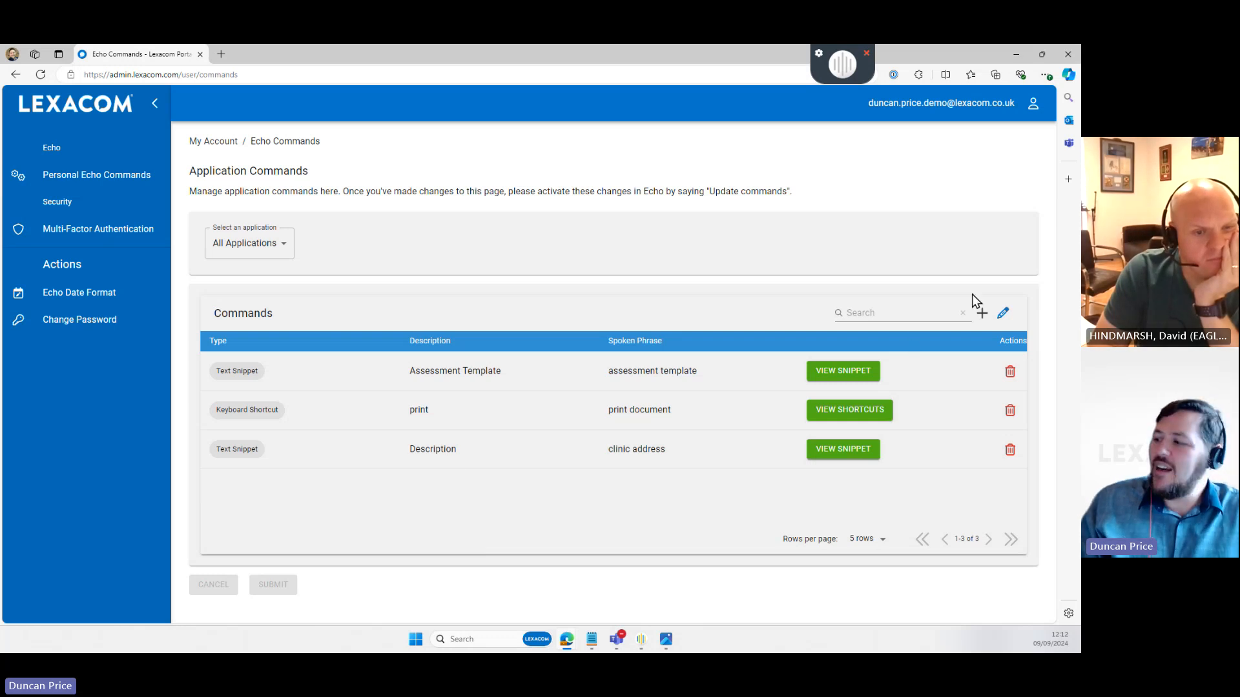
left_click(982, 314)
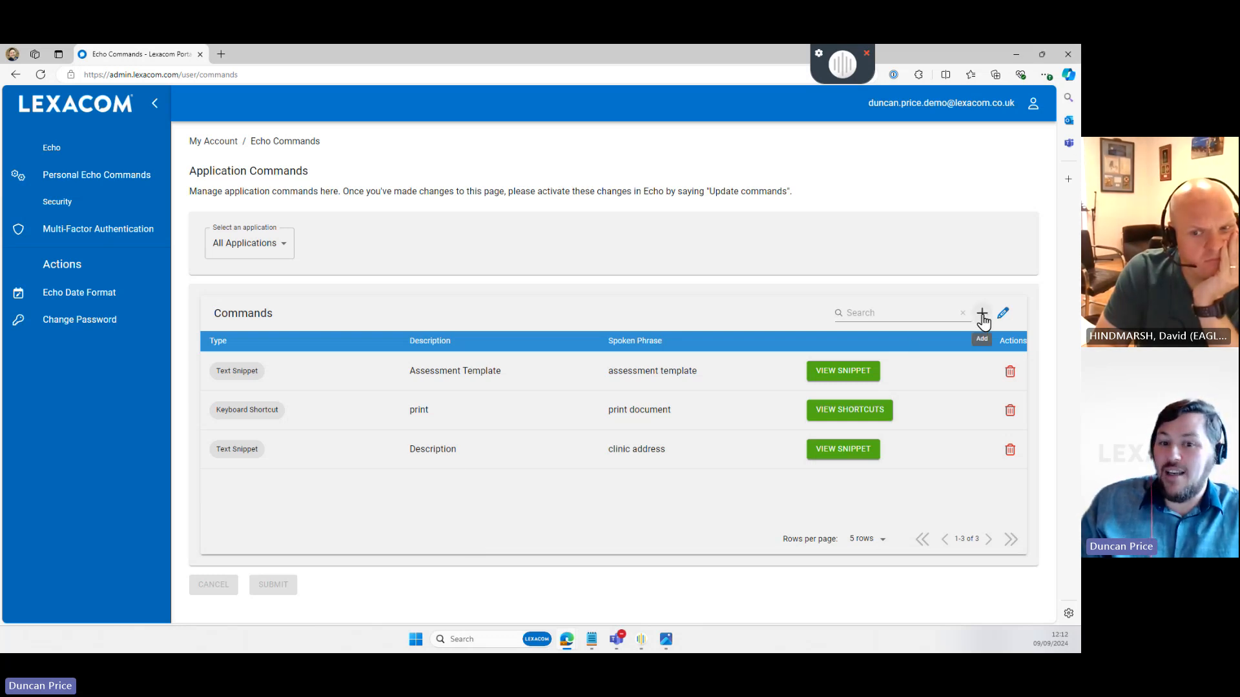
left_click(268, 375)
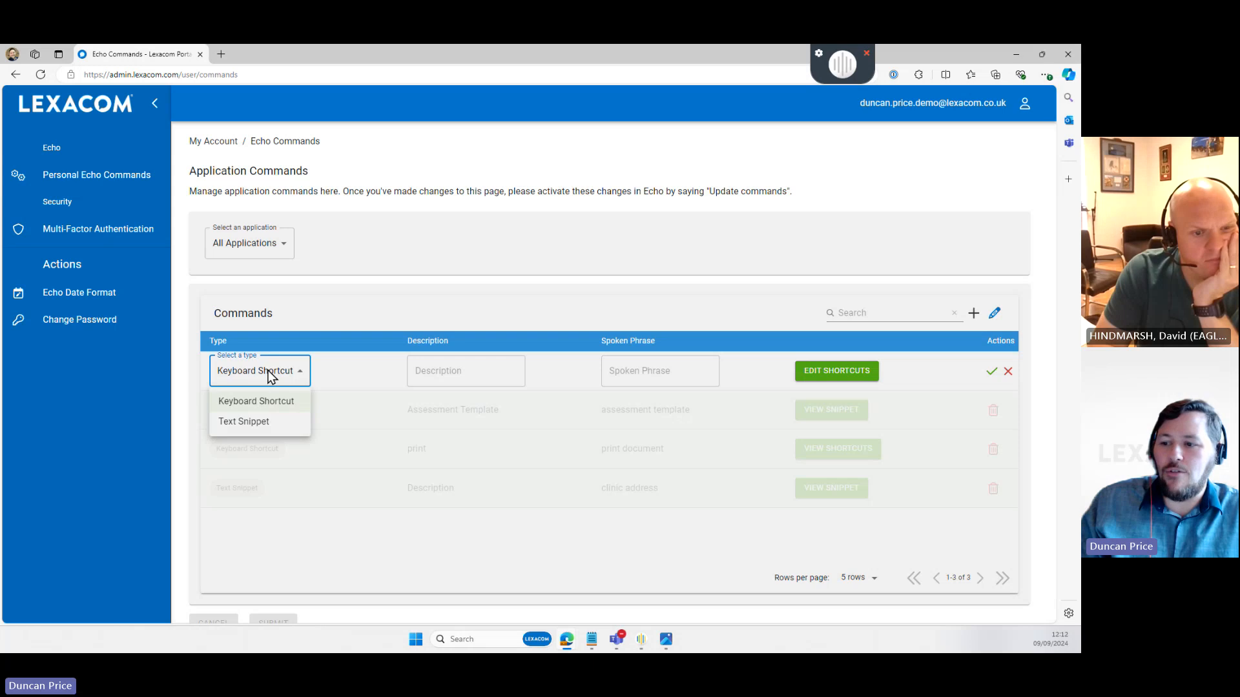
left_click(265, 423)
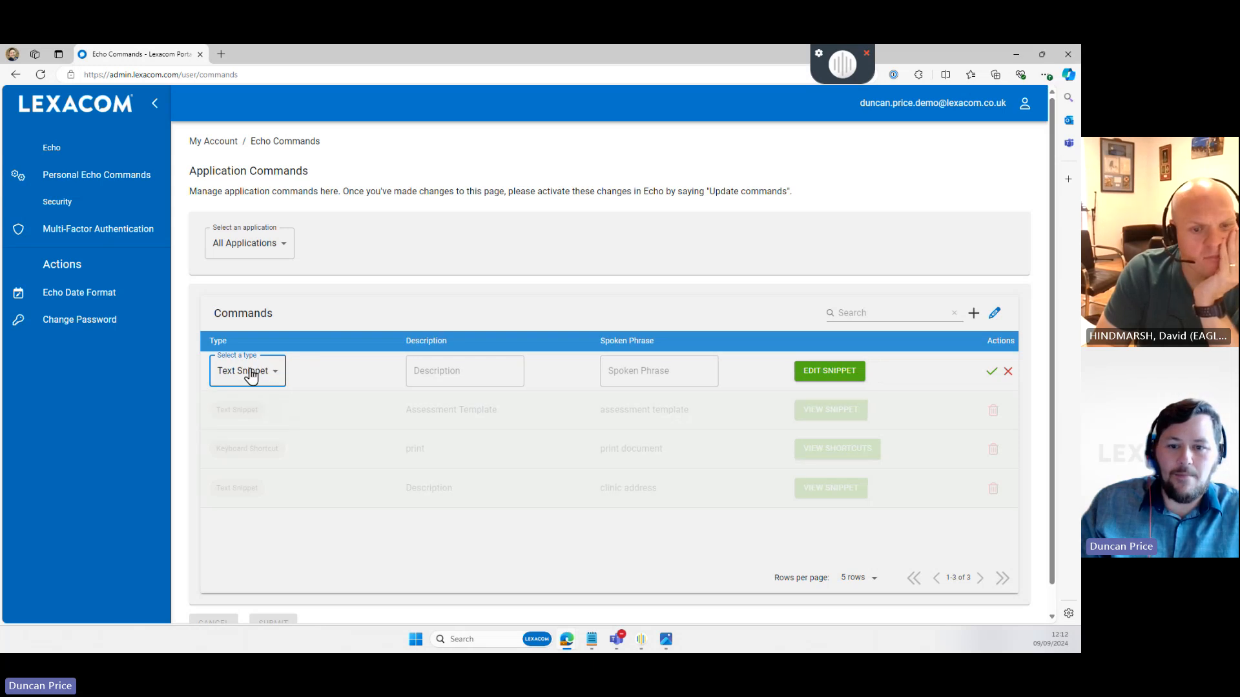
left_click(444, 368)
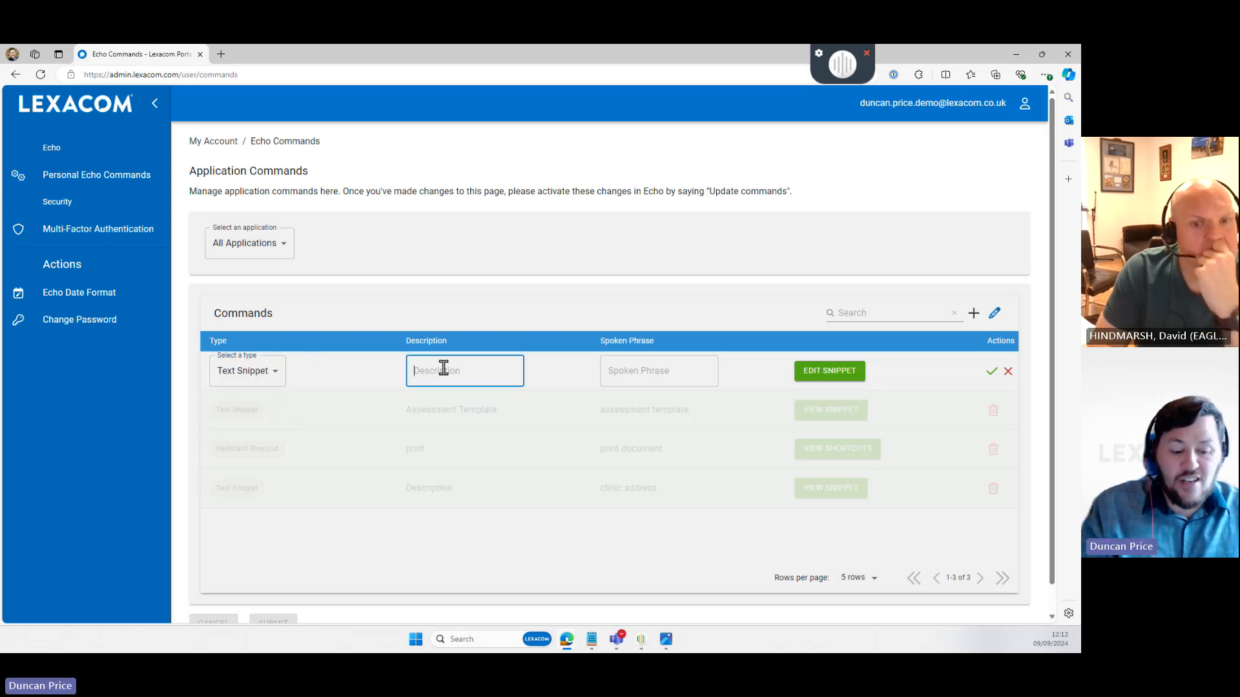
type("Description")
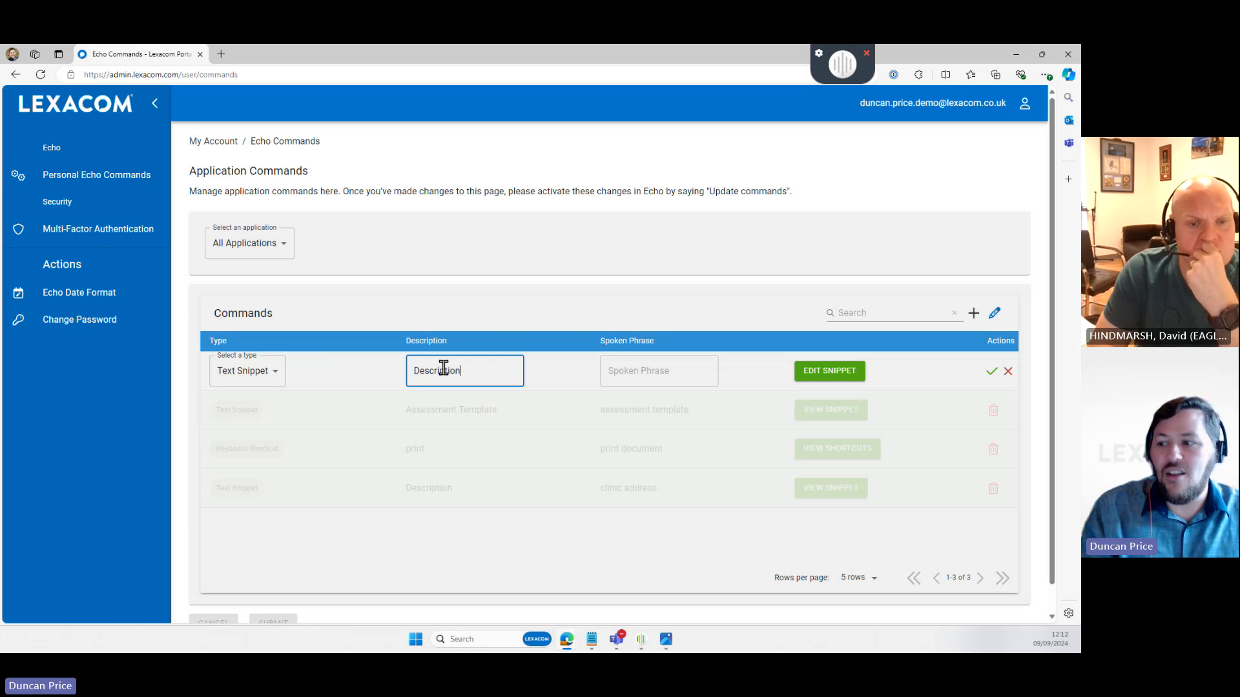
left_click(612, 373)
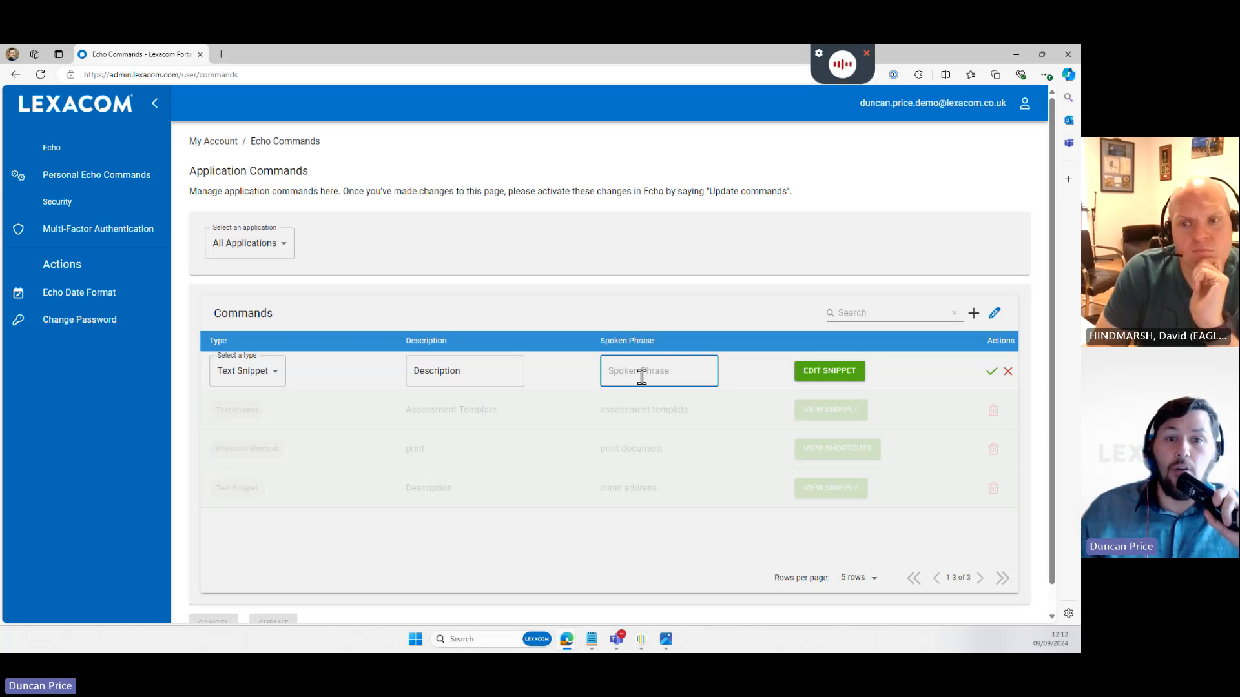
type("Spoken phrase")
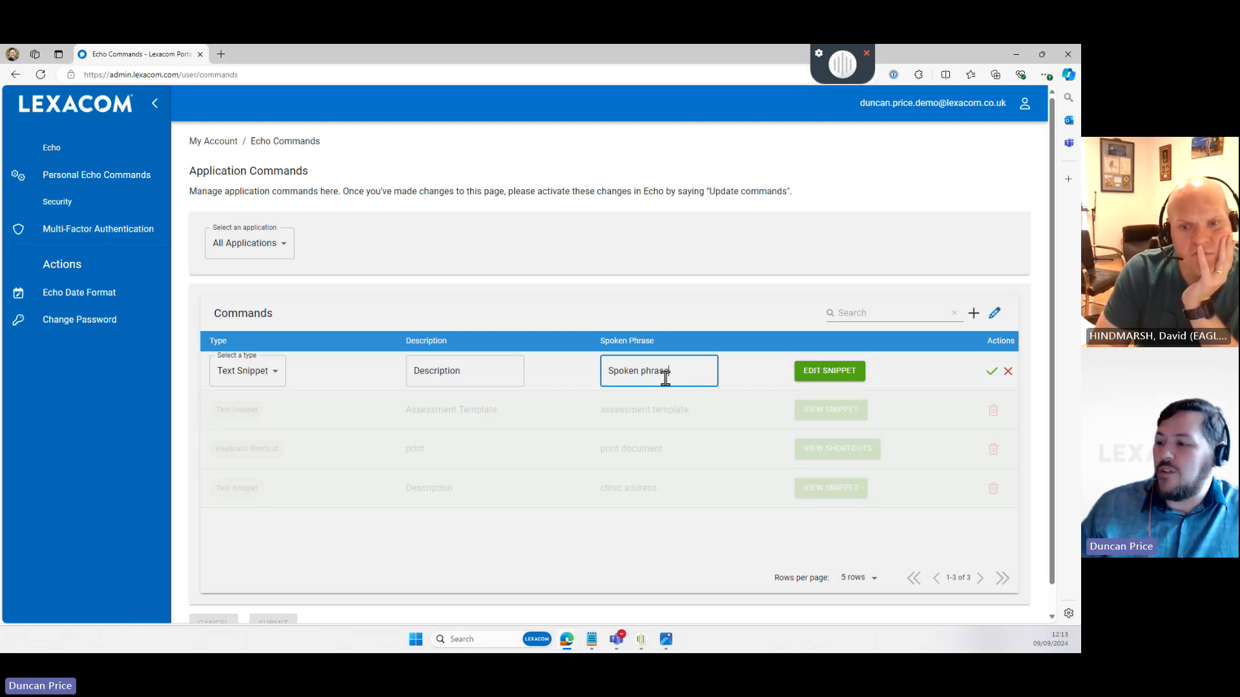
- Enter and submit the snippet text about typed text appearing, then save the command row
left_click(810, 374)
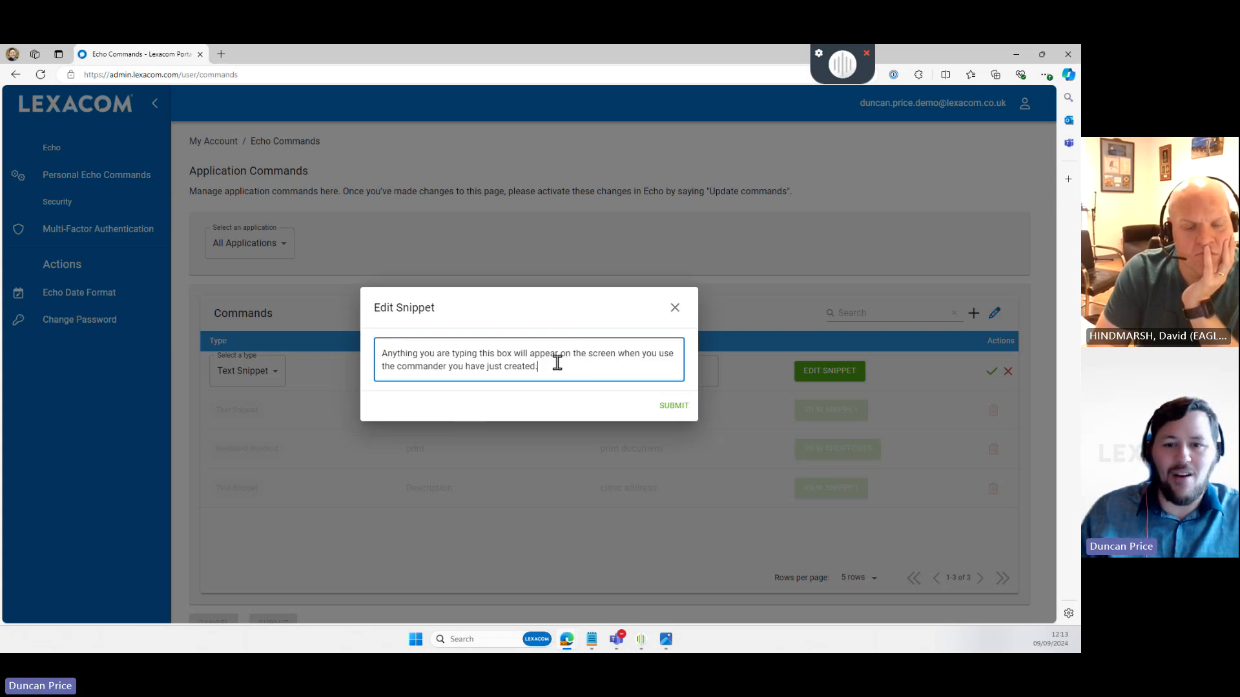
left_click(674, 408)
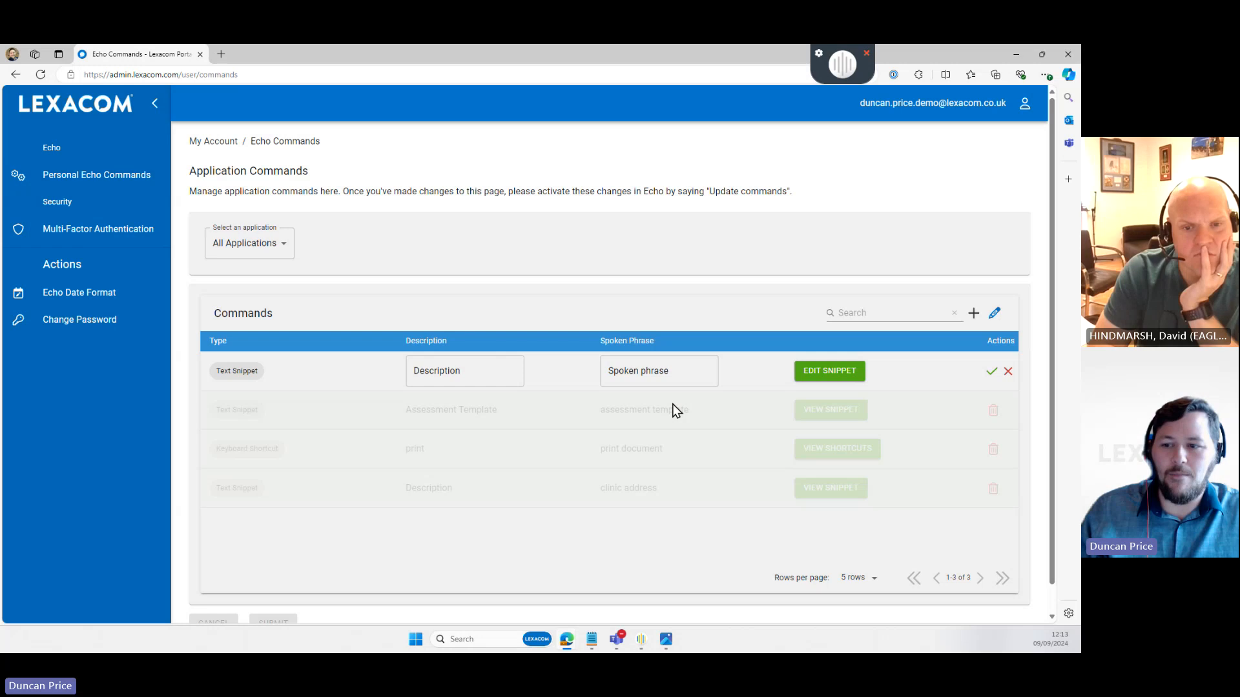
left_click(226, 371)
left_click(467, 370)
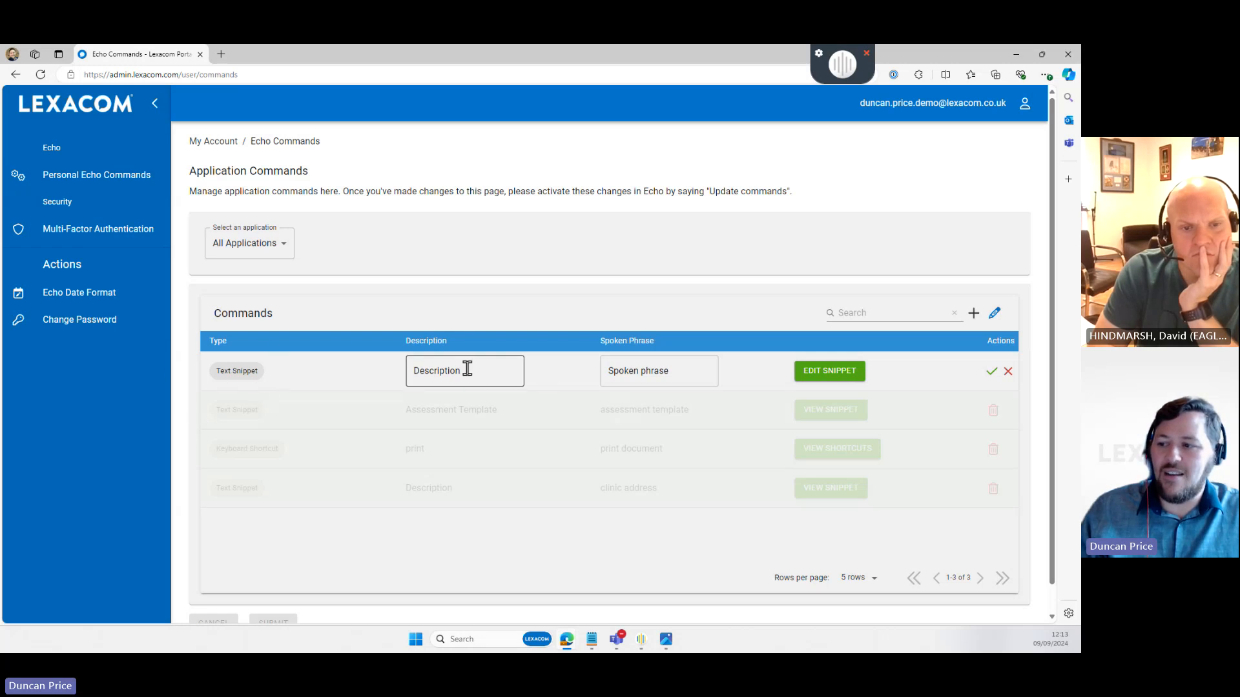
left_click(693, 369)
left_click(848, 380)
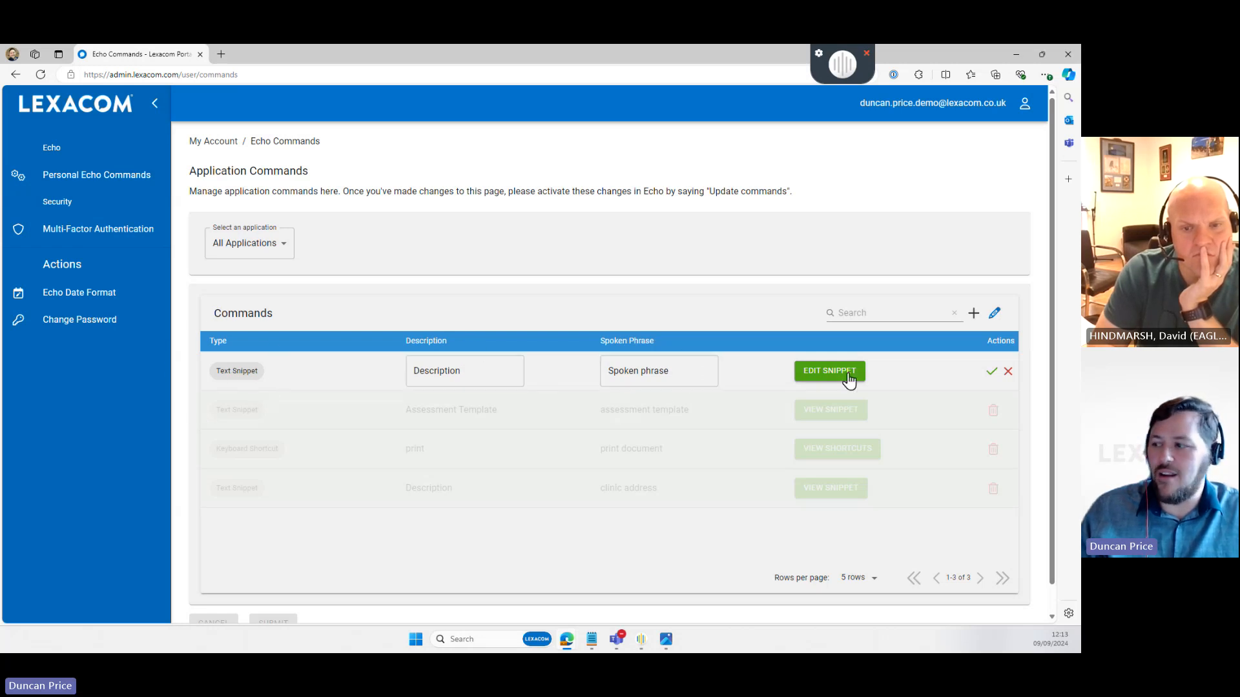
left_click(991, 373)
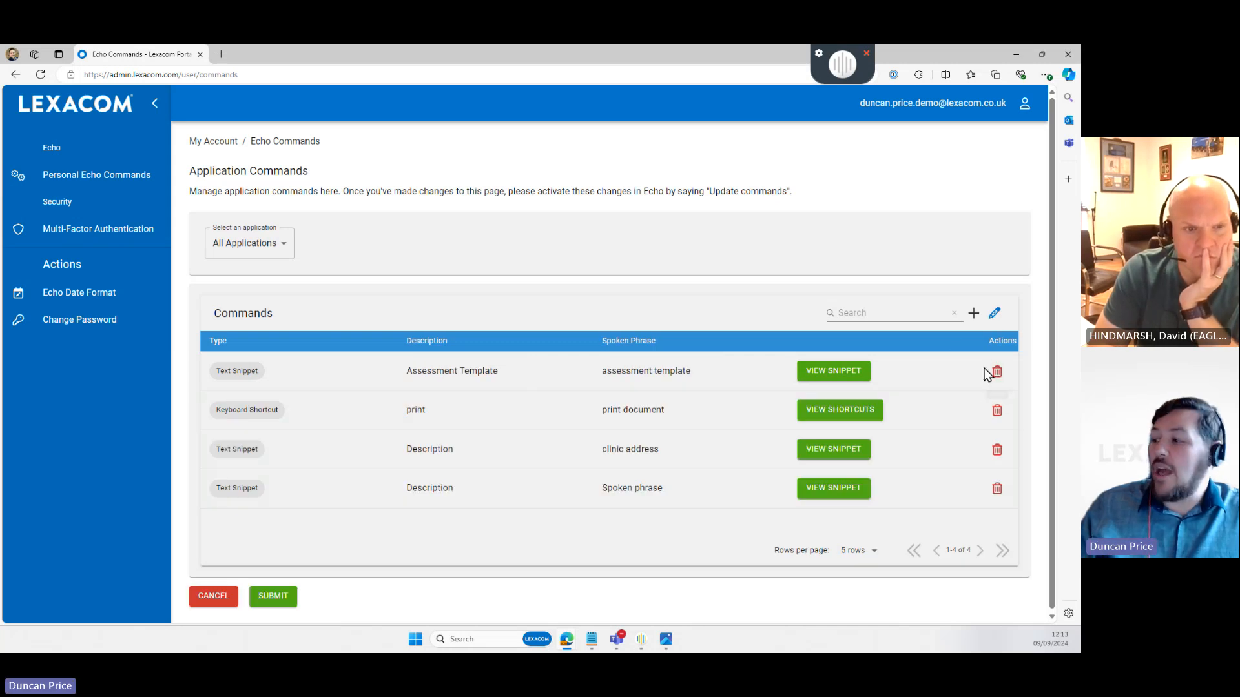
- Submit the command changes, leaving assessment template, print document and clinic address
key("ctrl")
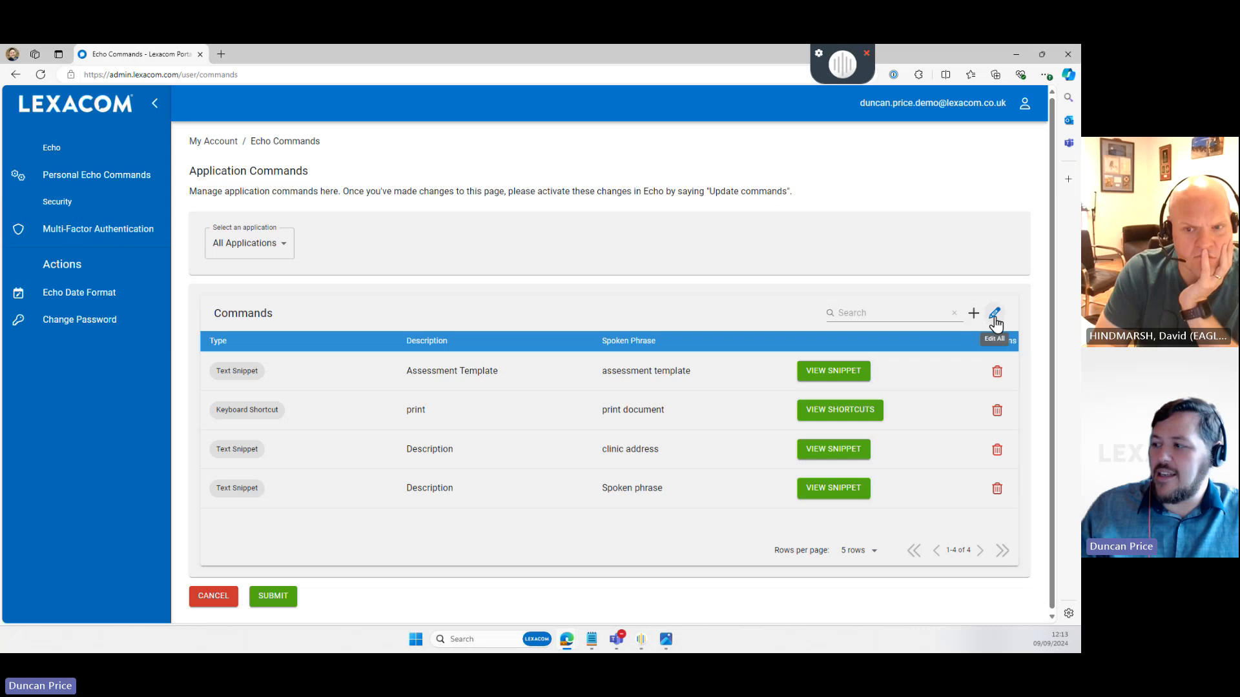
key("ctrl")
key("ctrl")
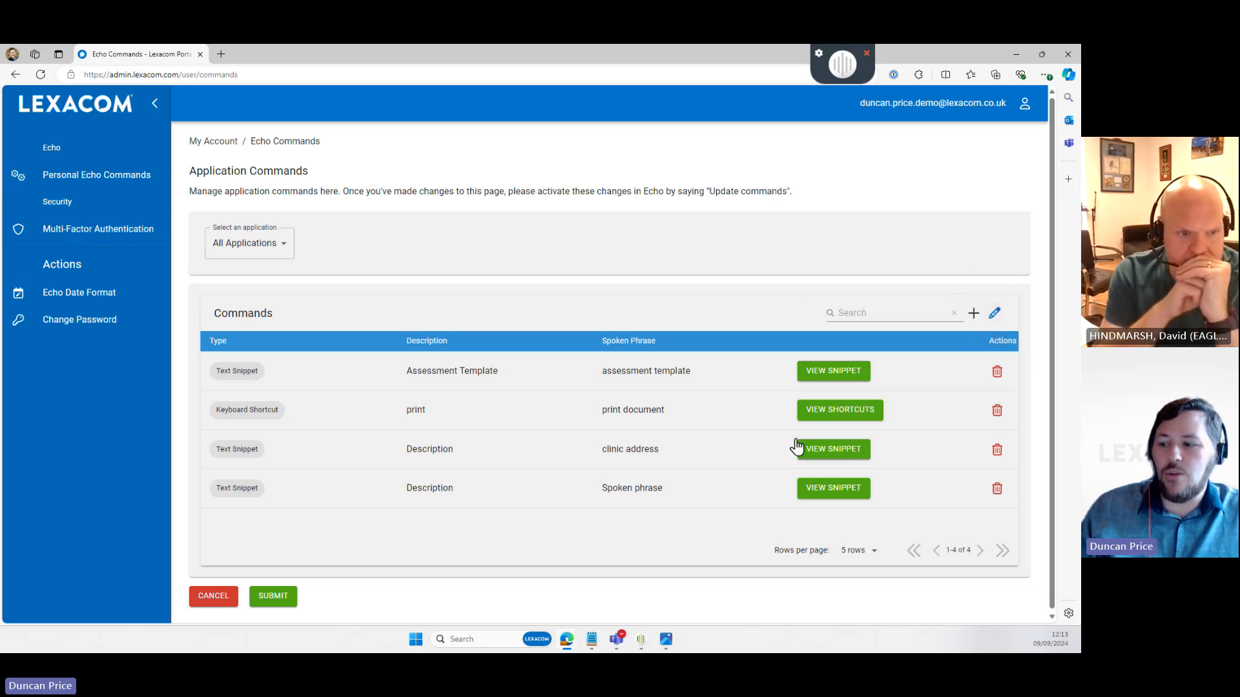
key("ctrl")
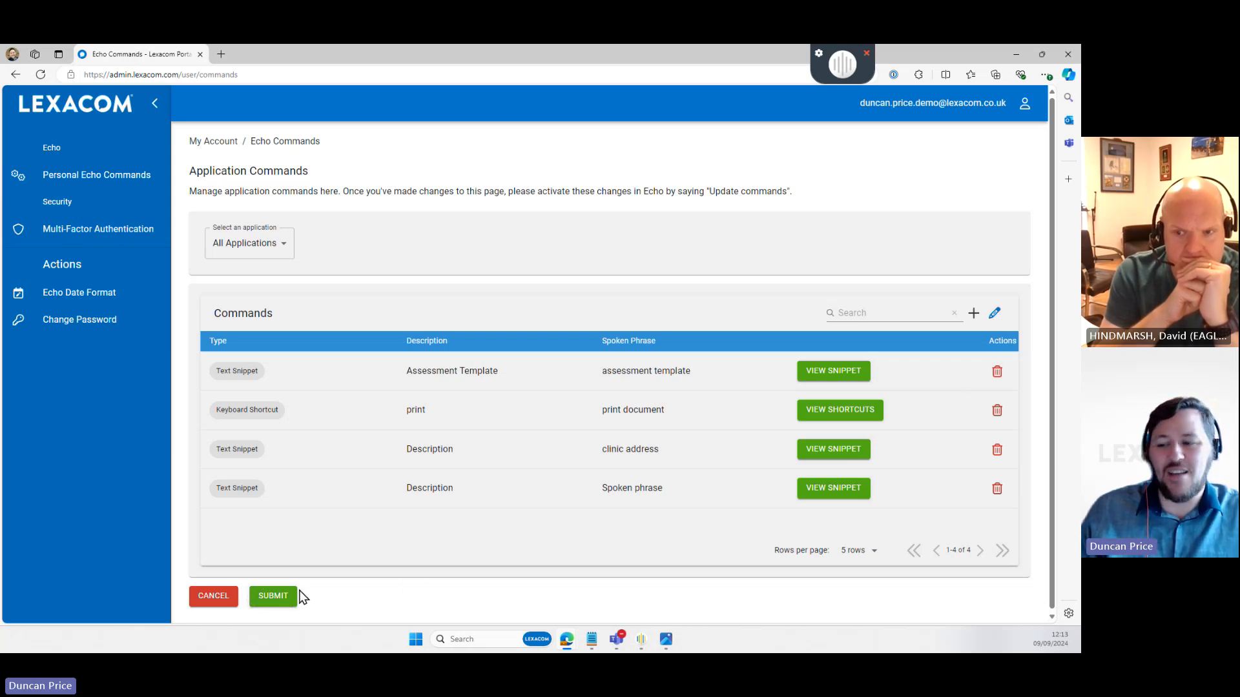
left_click(284, 597)
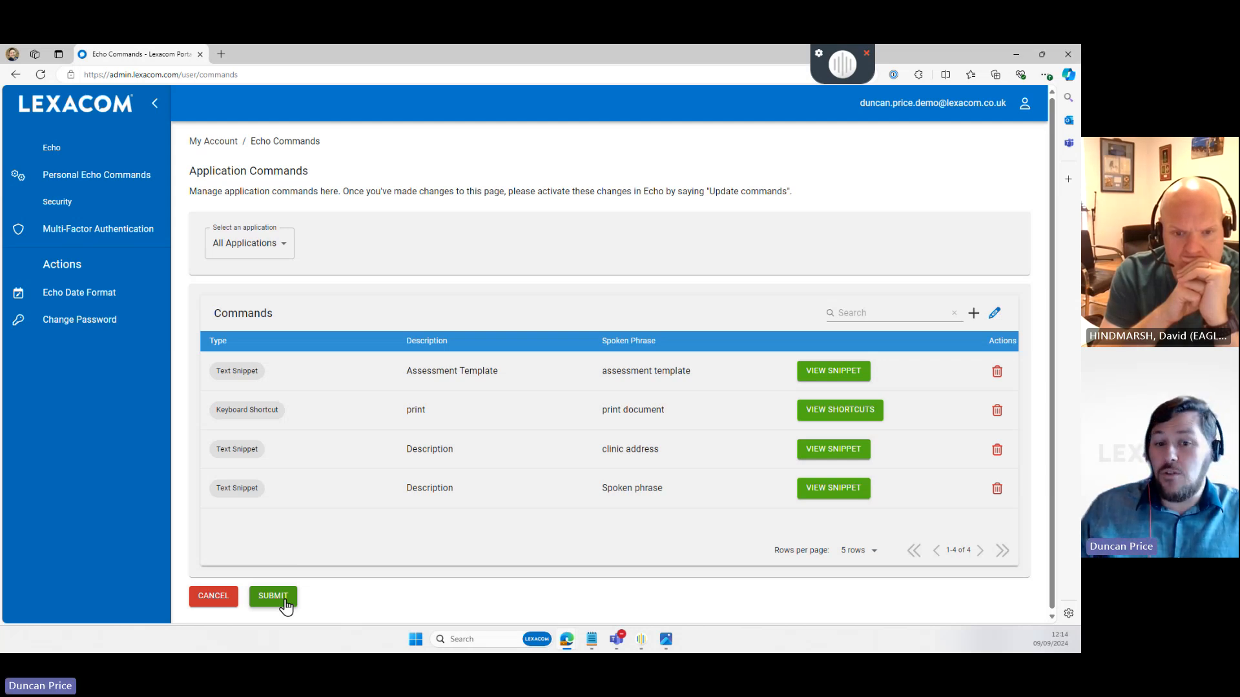
left_click(285, 599)
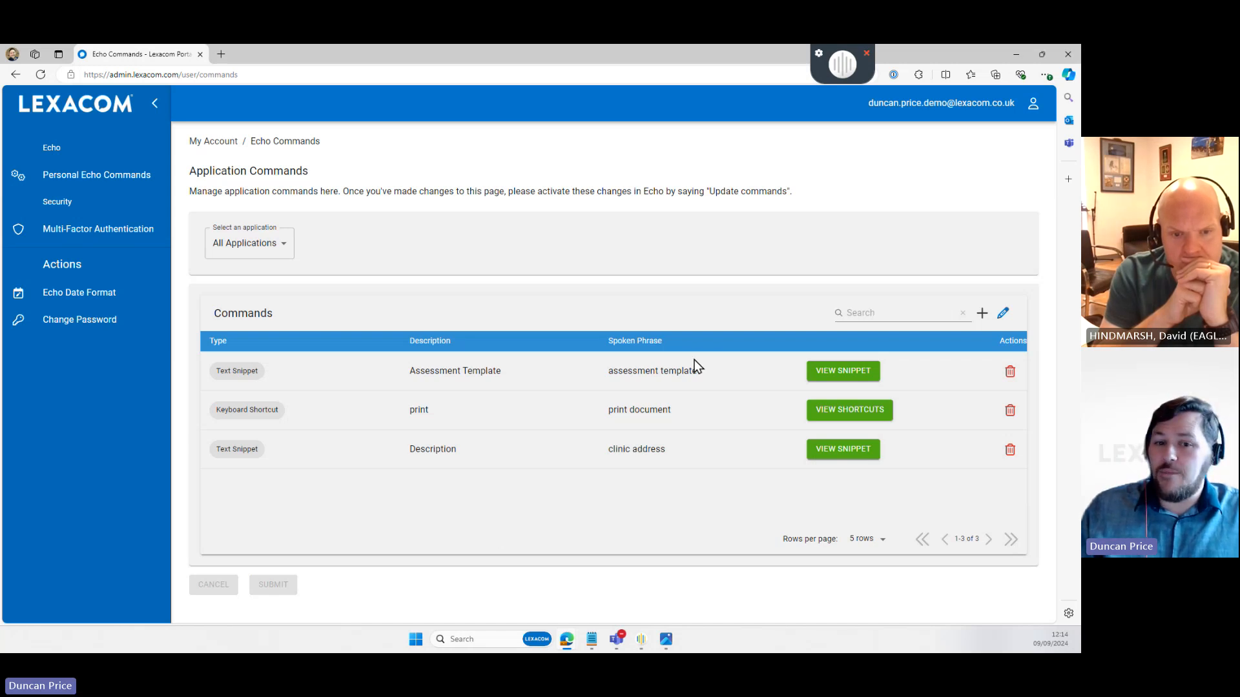
mouse_move(812, 72)
left_mouse_down()
mouse_move(797, 71)
mouse_move(812, 71)
left_mouse_up()
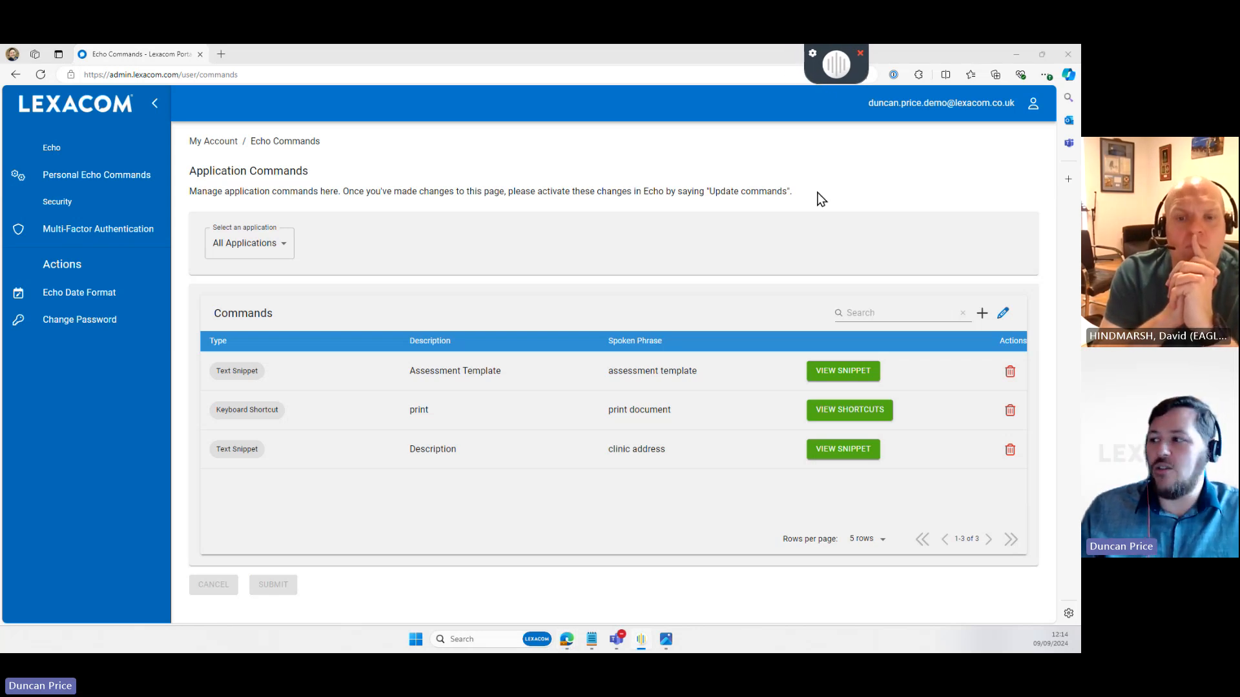
left_click_drag(818, 198, 705, 191)
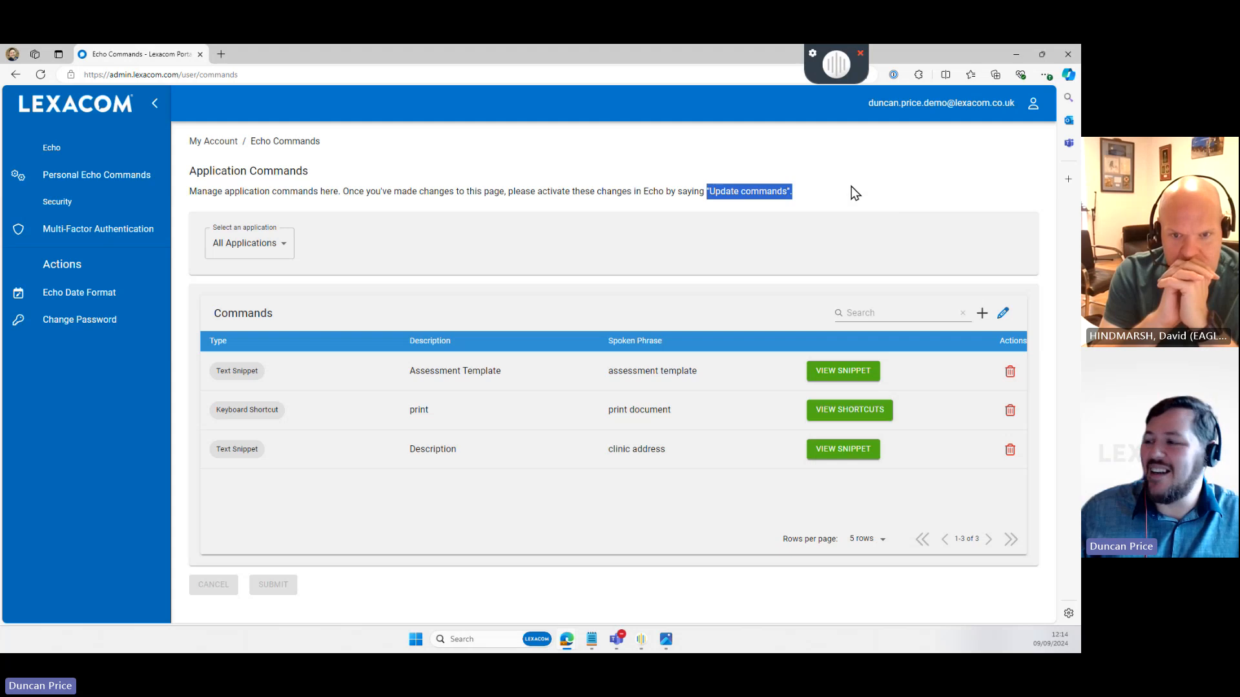
- Minimise Edge, erase all the Notepad signature text, and return to the Echo Commands page
left_click(1016, 55)
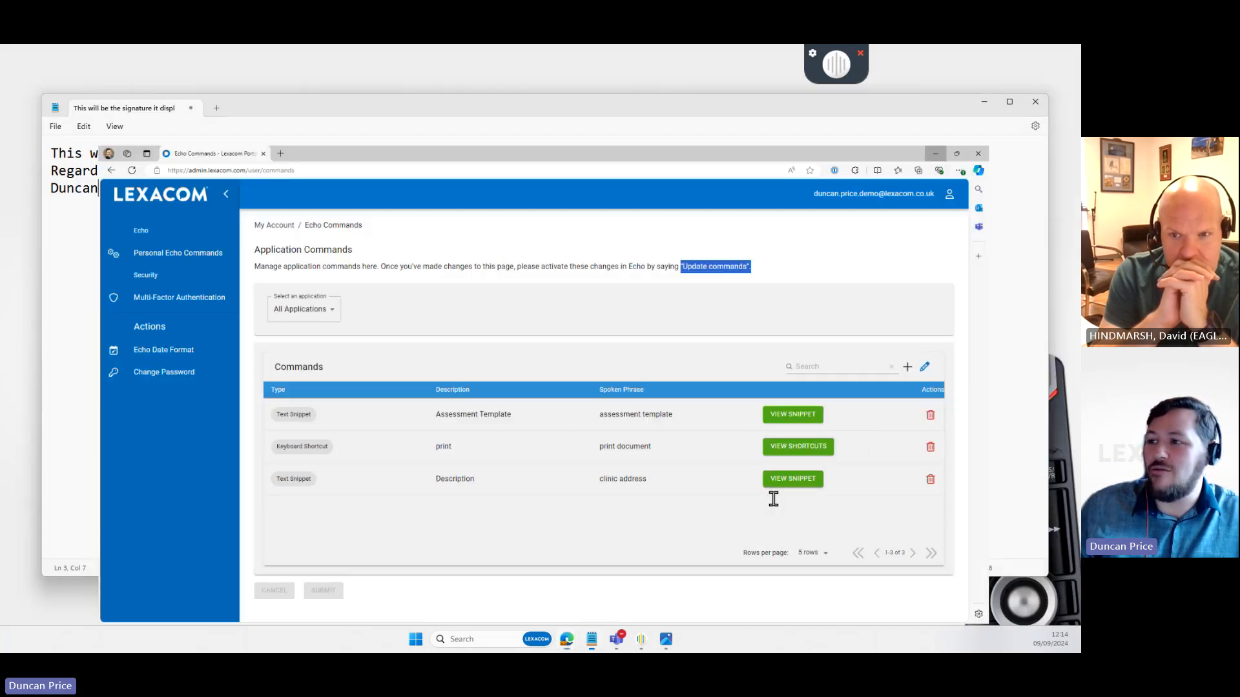
key("ctrl+a")
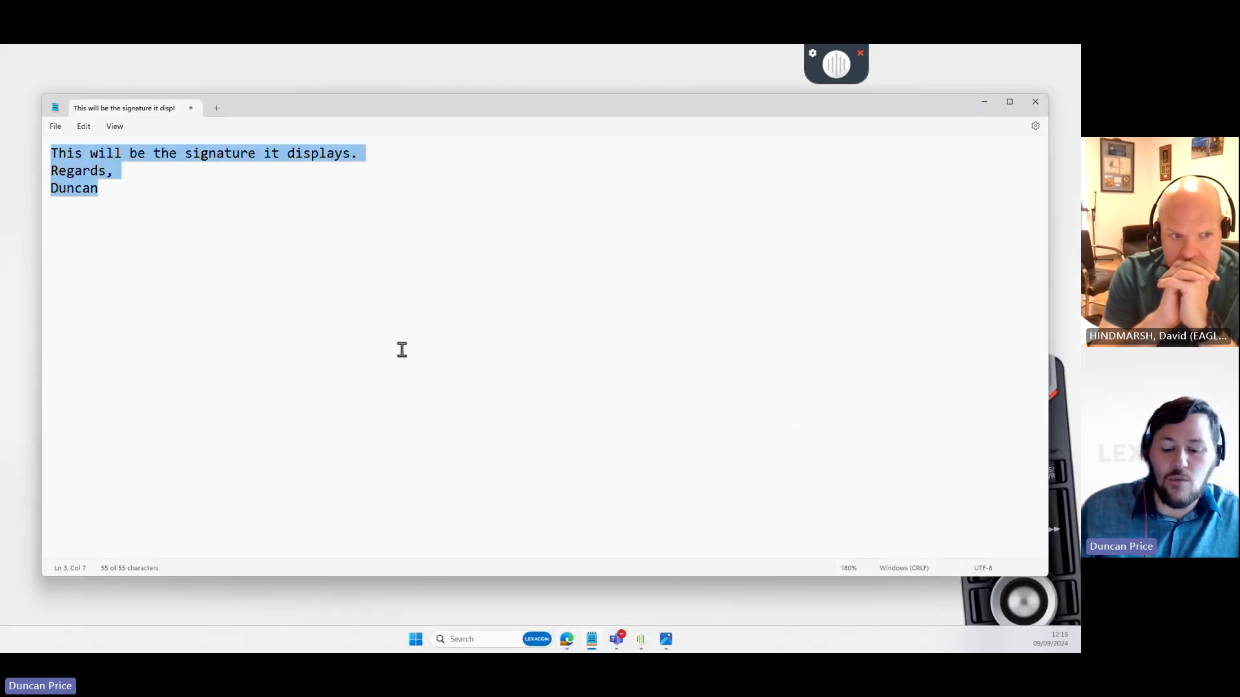
key("BackSpace")
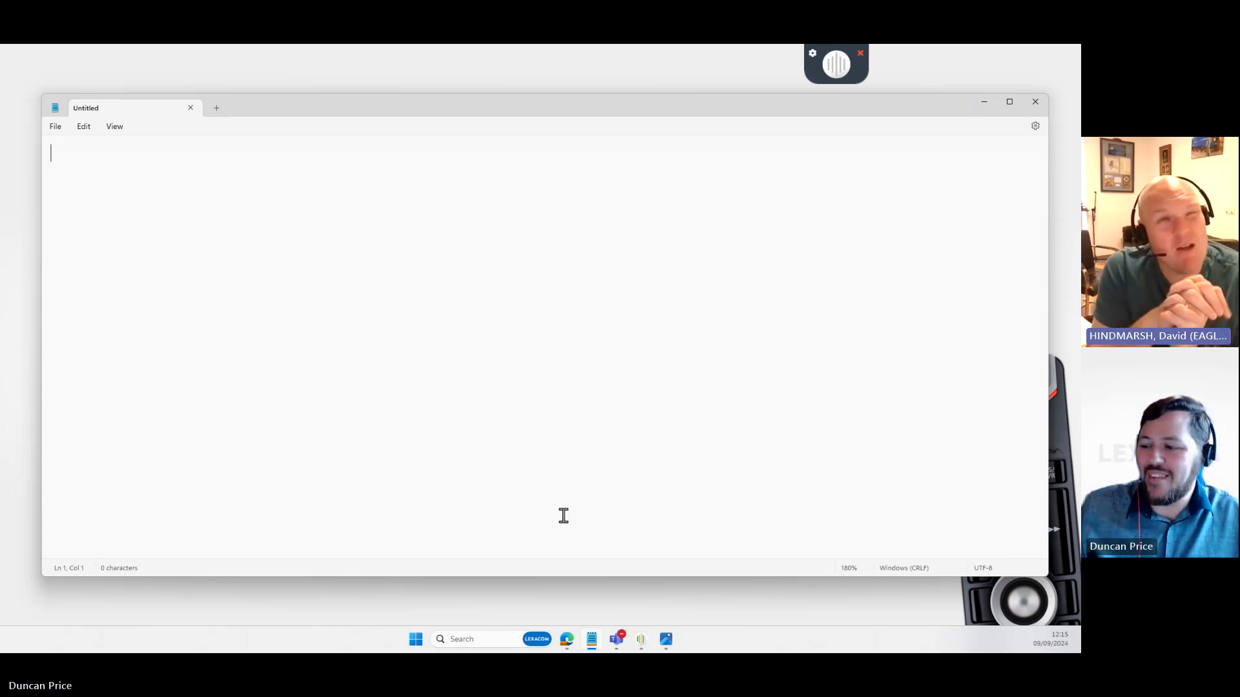
mouse_move(567, 639)
left_click(602, 584)
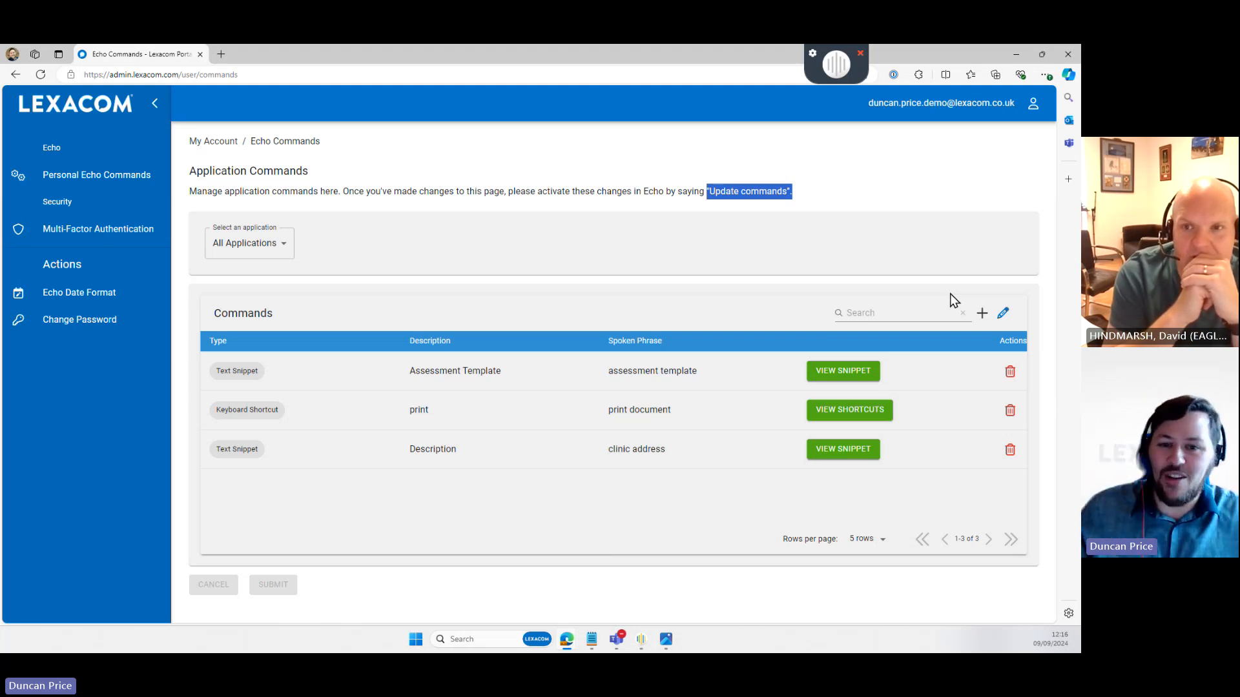
- Start a new command with the SystmOne application selected
left_click(982, 314)
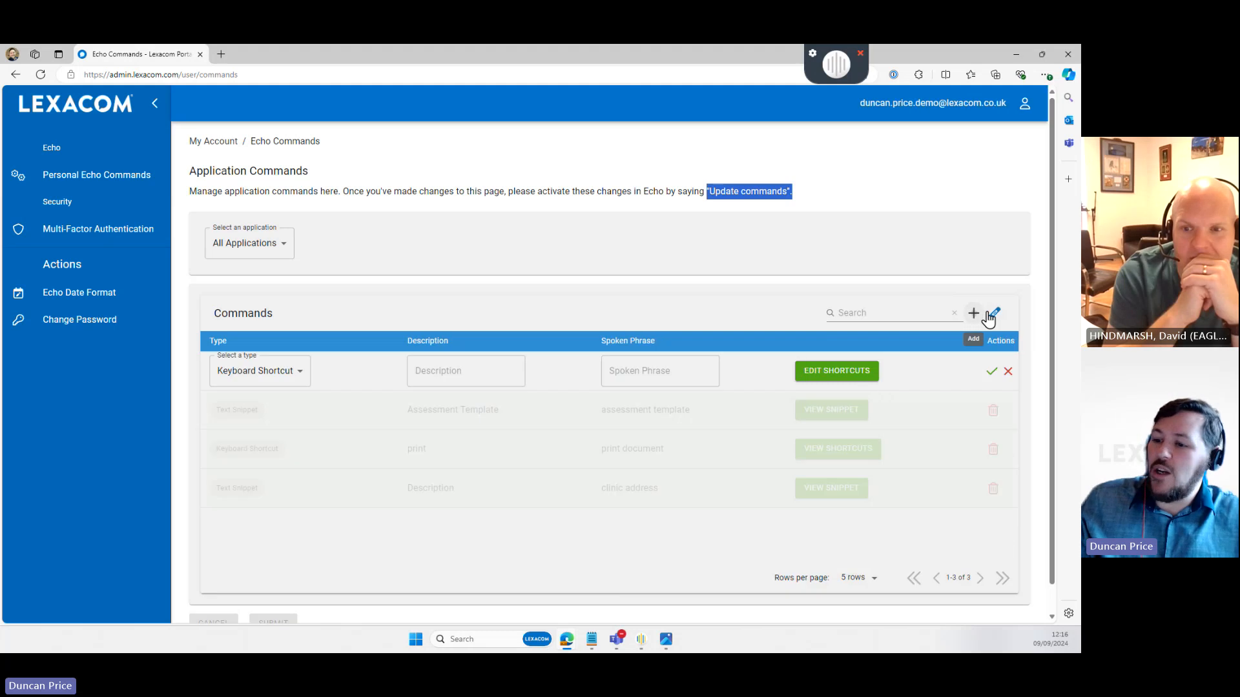
left_click(263, 244)
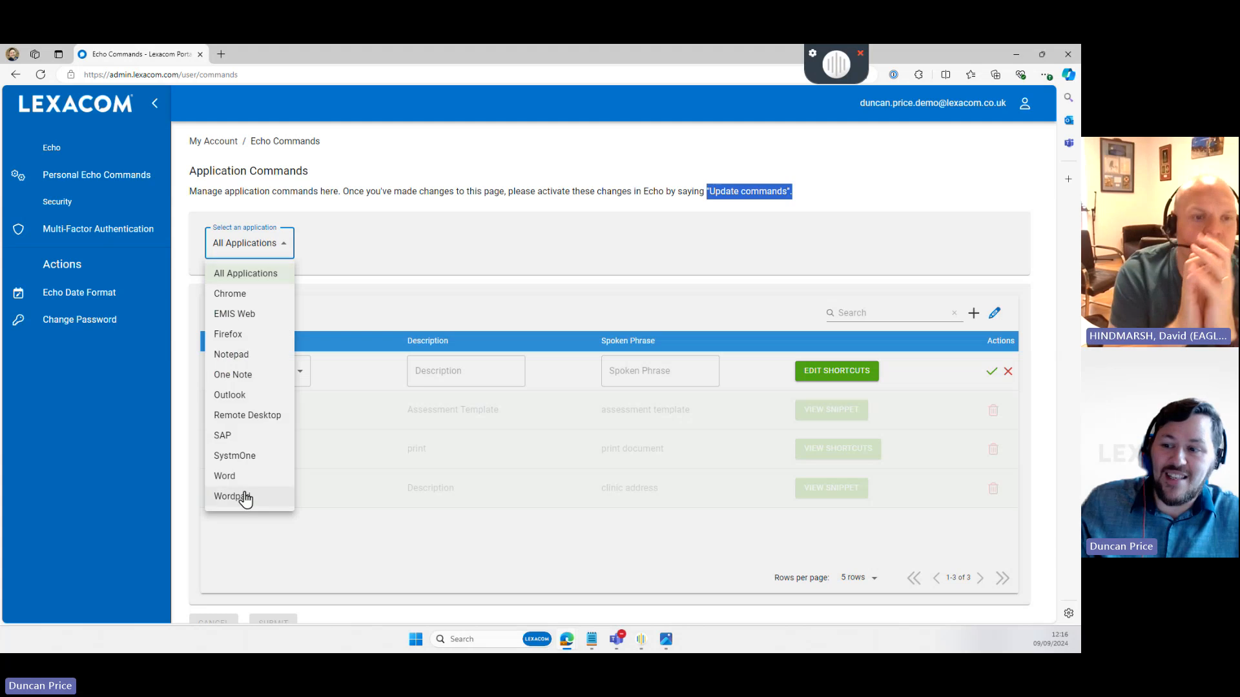
left_click(244, 457)
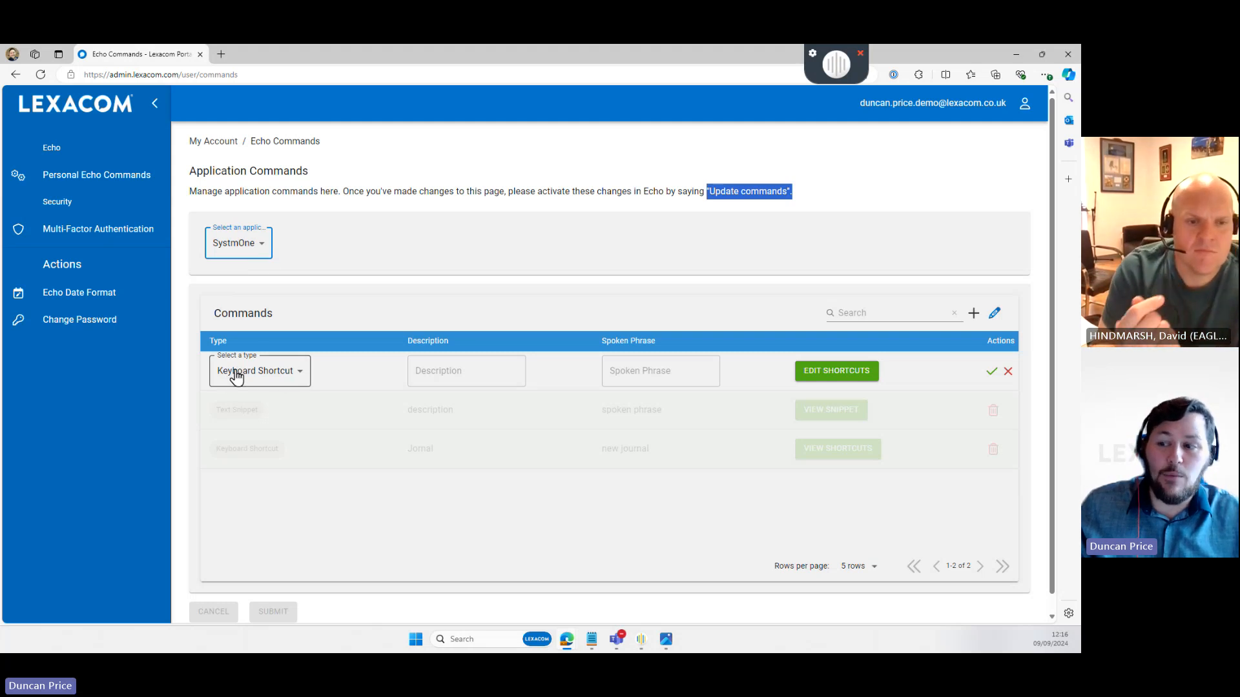
- Enter description 'dewdwsdcv' and spoken phrase 'fit note', then add a first shortcut row
left_click(463, 370)
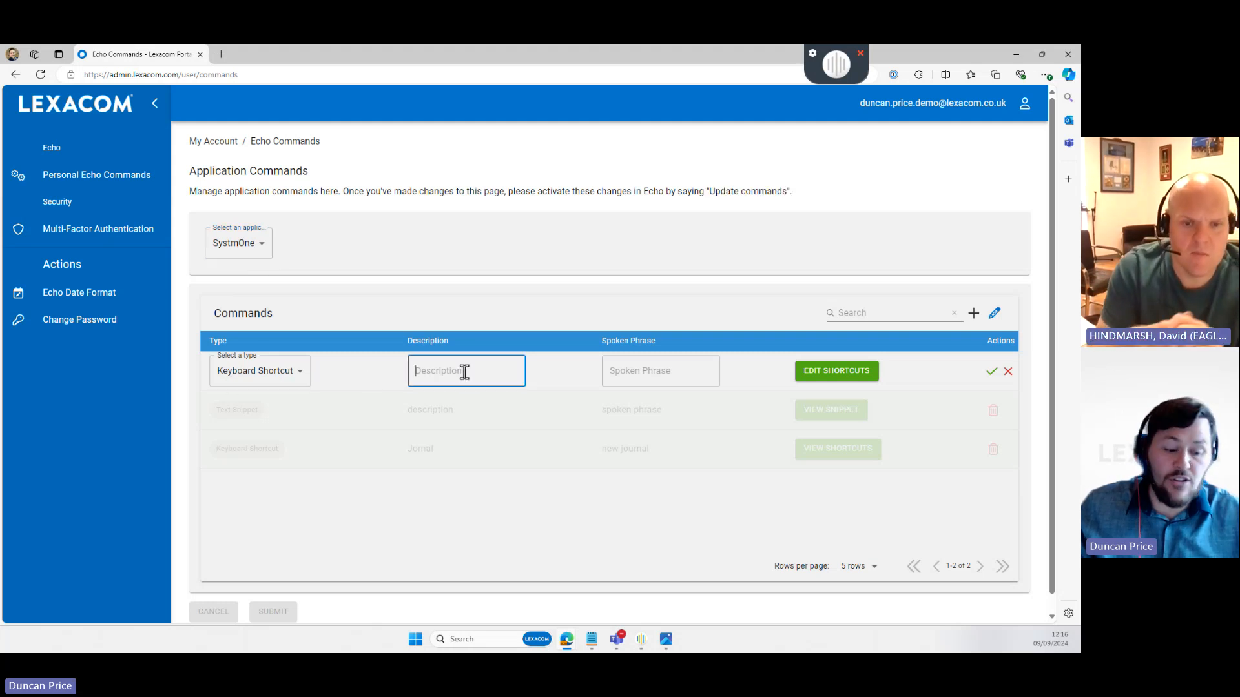
type("dewdwsdcv")
left_click(657, 370)
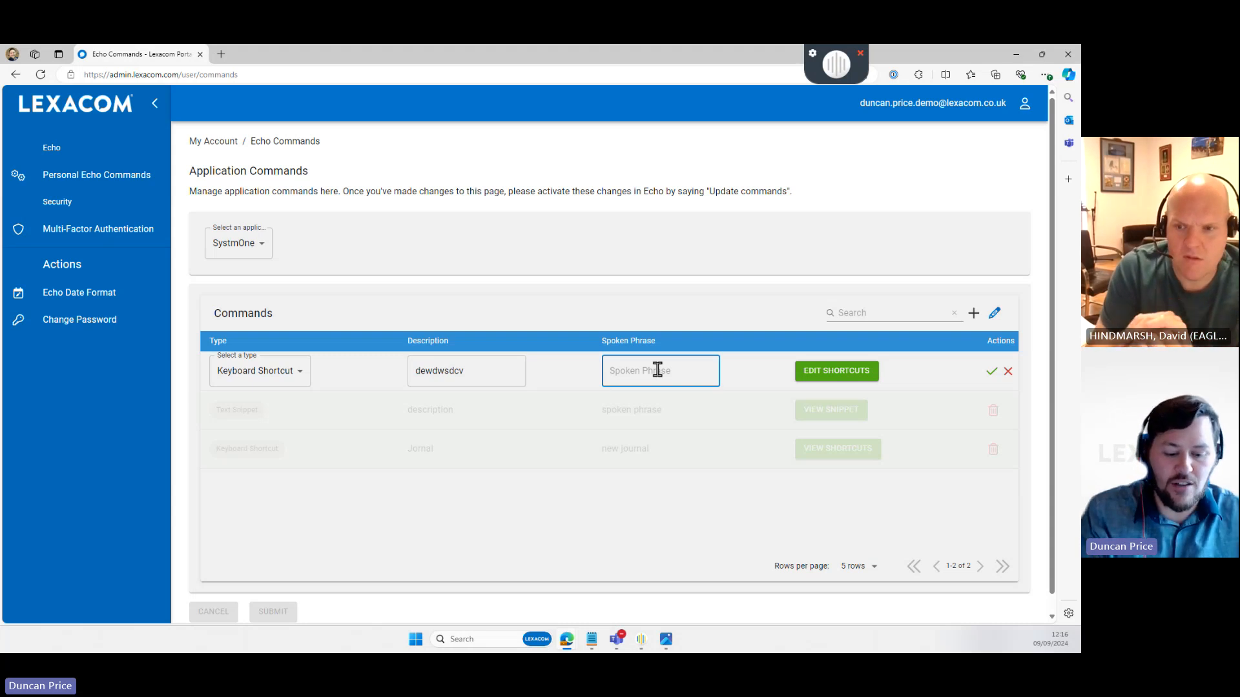
type("fit note")
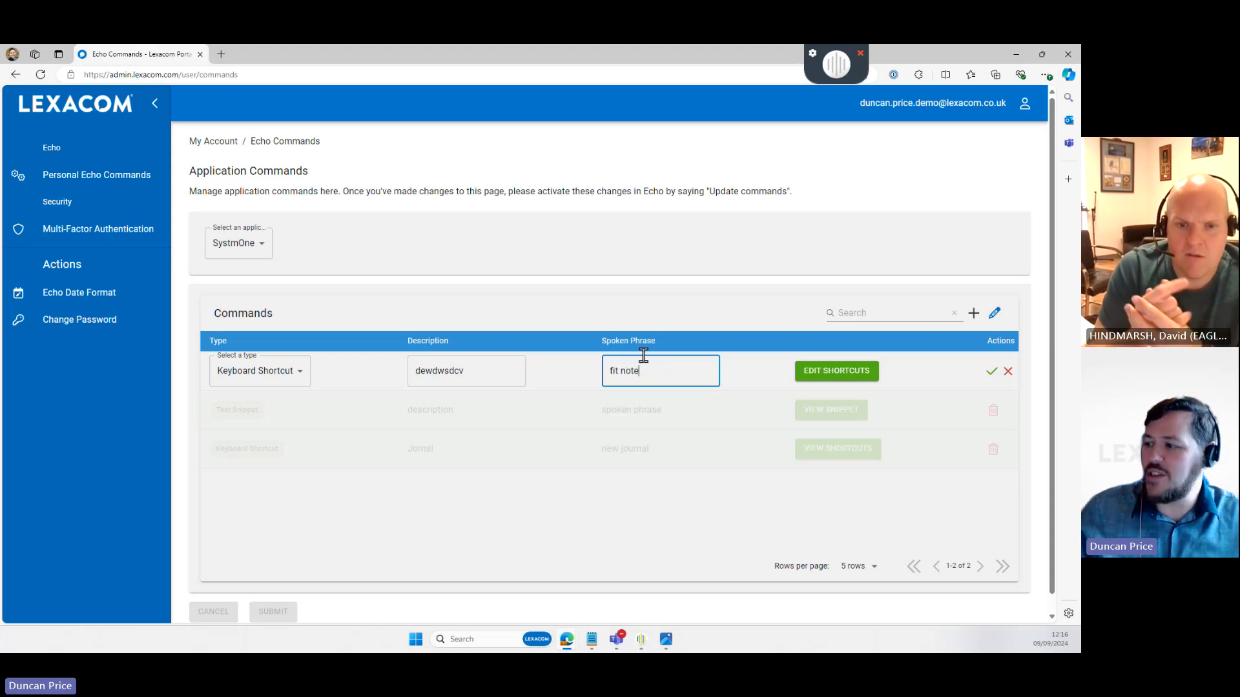
left_click(840, 372)
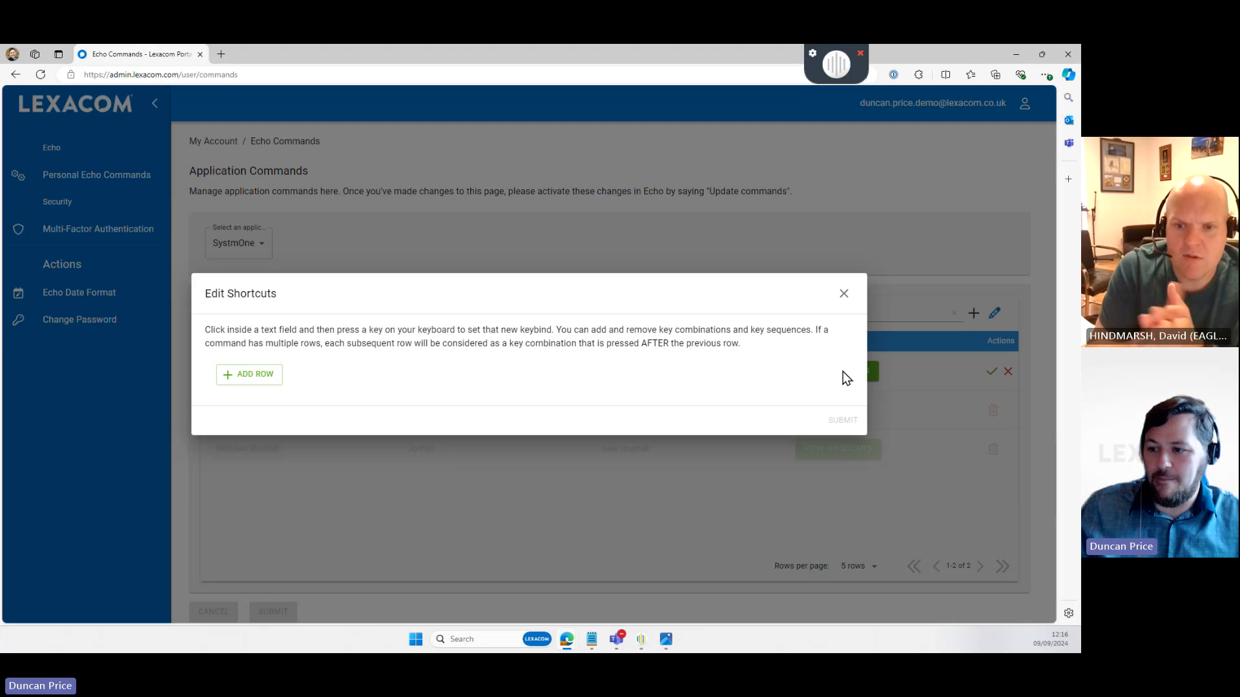
left_click(257, 378)
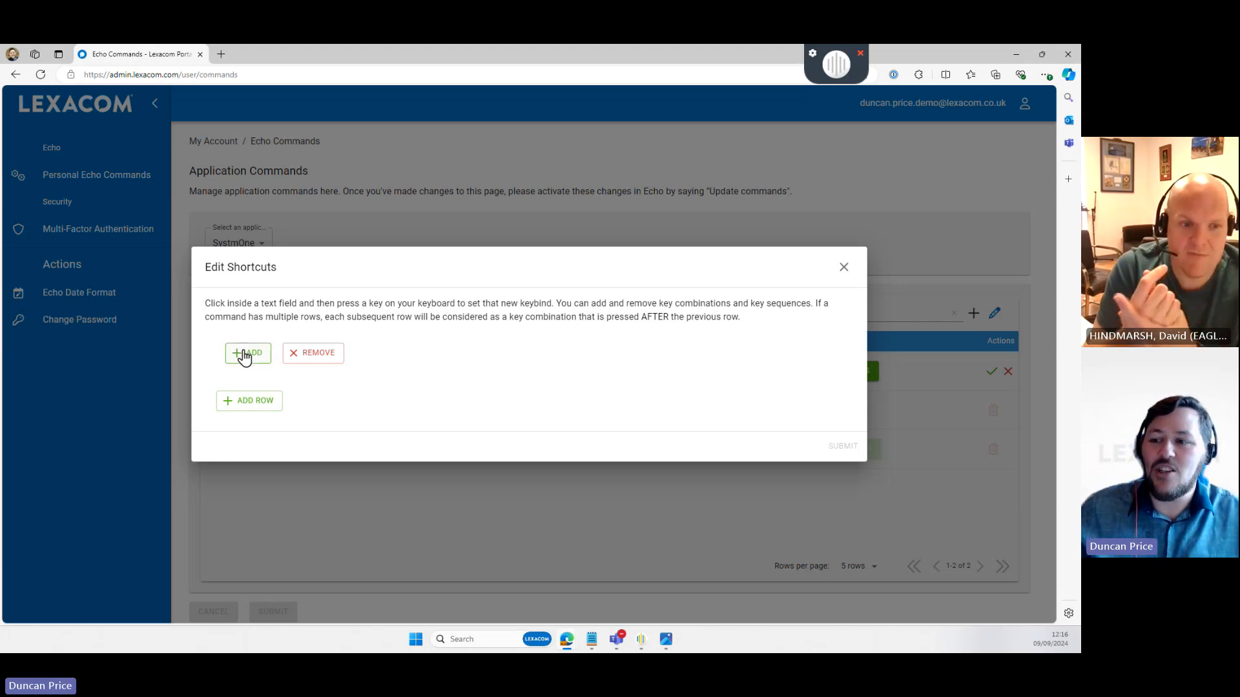
- Record the shortcut Ctrl + V in the first row and Enter in a second row
left_click(244, 354)
key("ctrl")
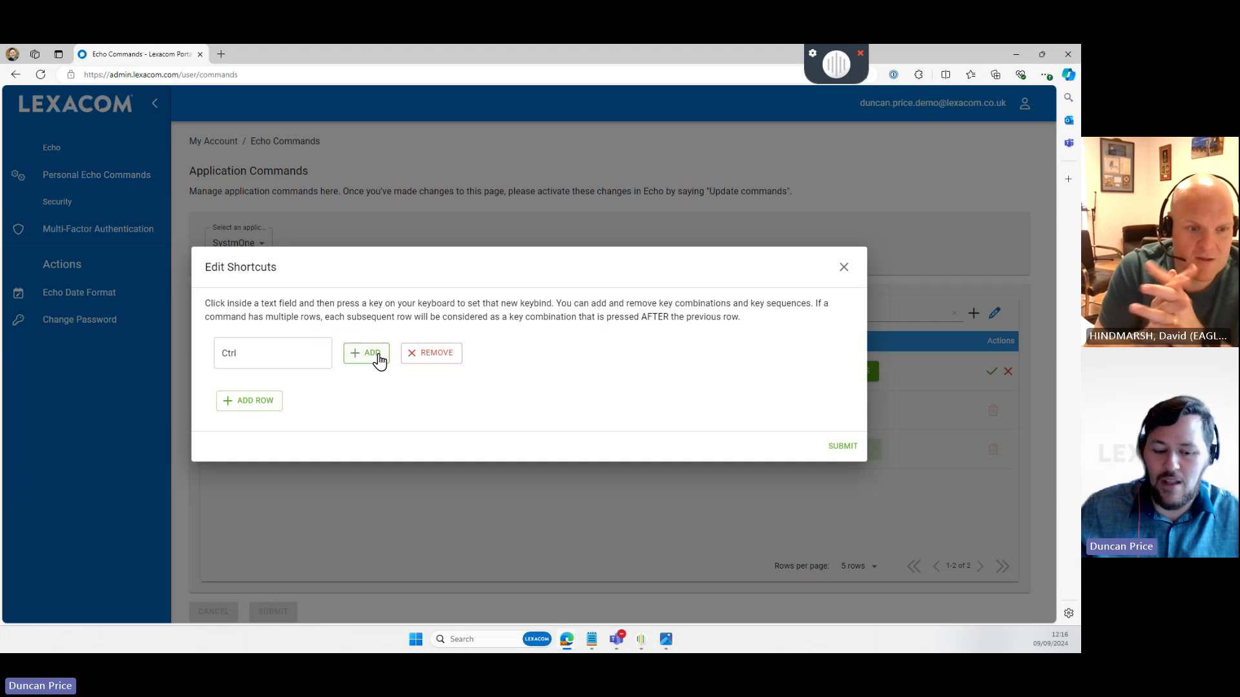
left_click(371, 353)
key("v")
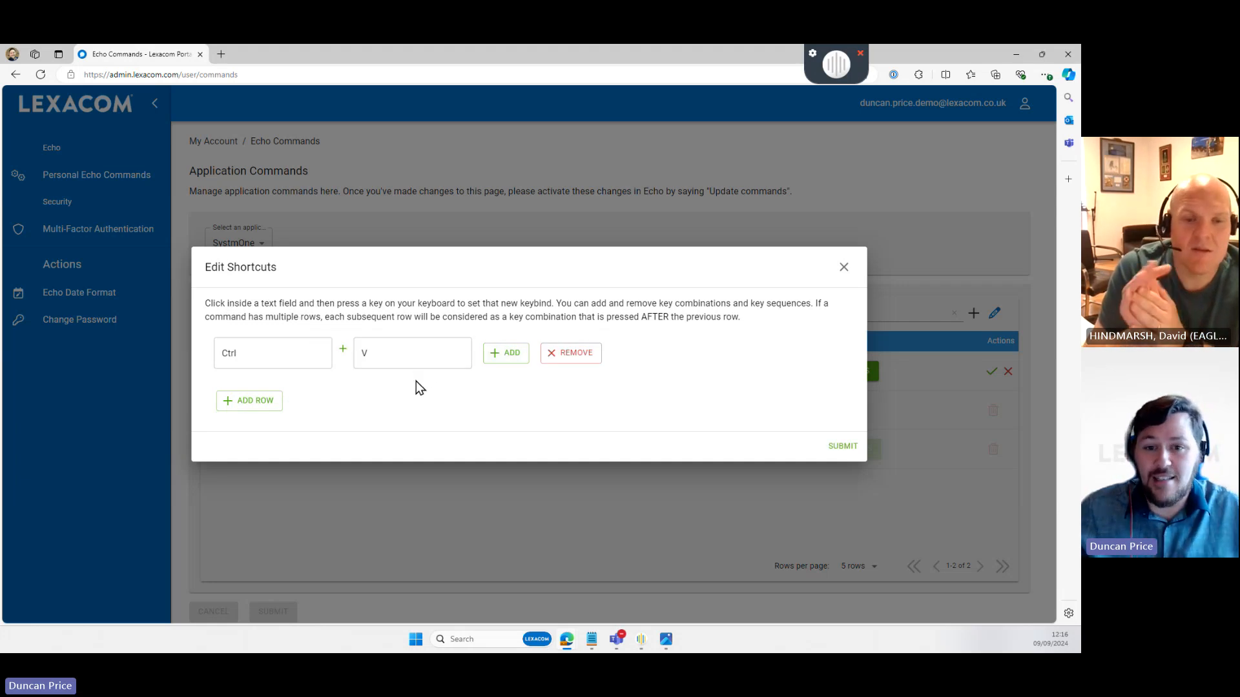
left_click(240, 410)
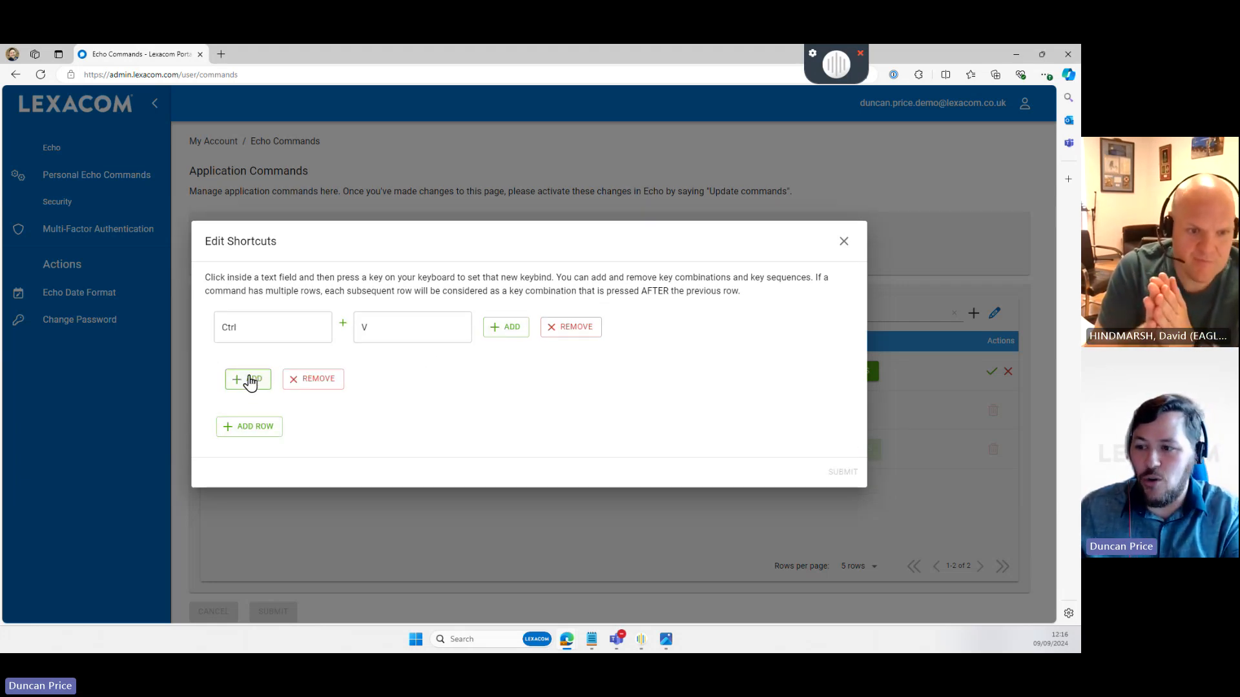
left_click(249, 379)
key("Return")
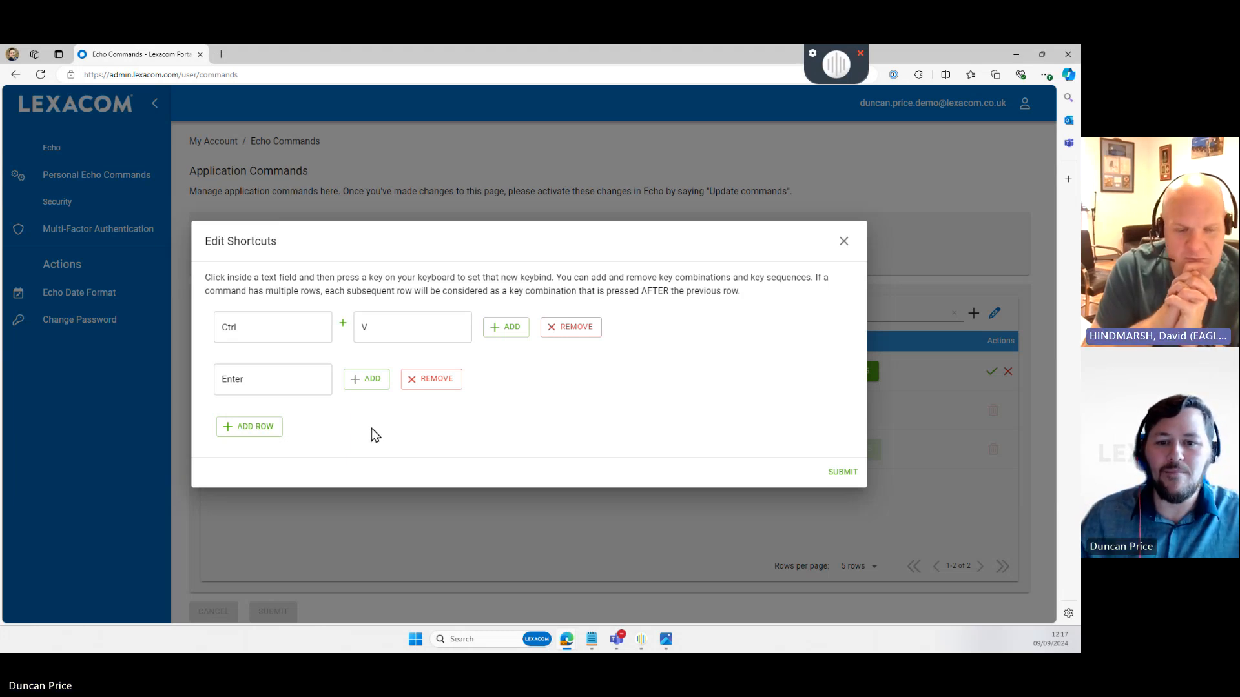
left_click(237, 328)
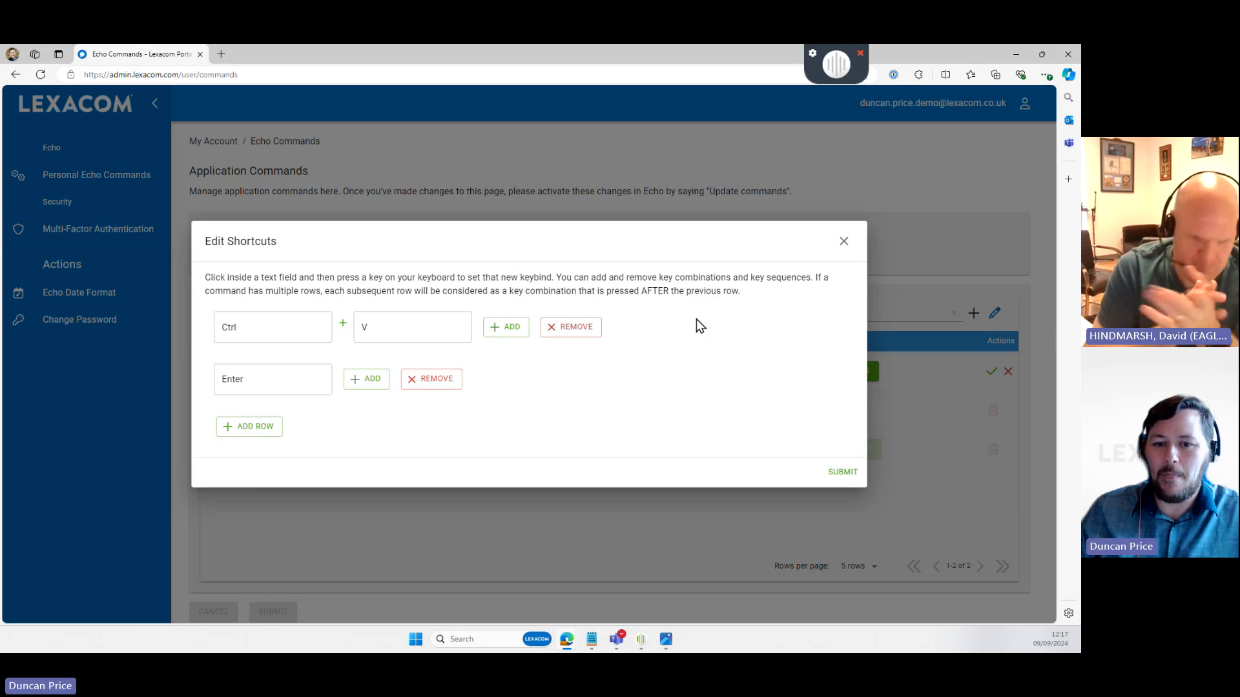
- Close the shortcut editor and minimise the browser to reveal the empty Notepad
left_click(844, 241)
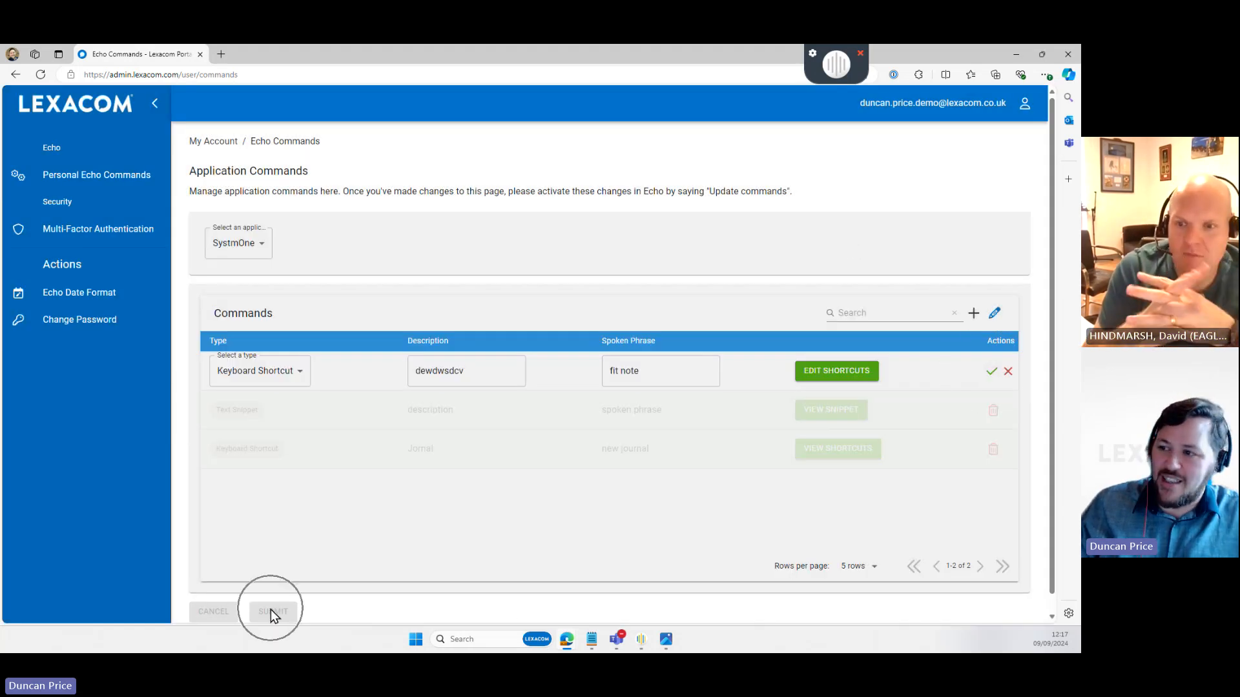
left_click_drag(793, 191, 687, 191)
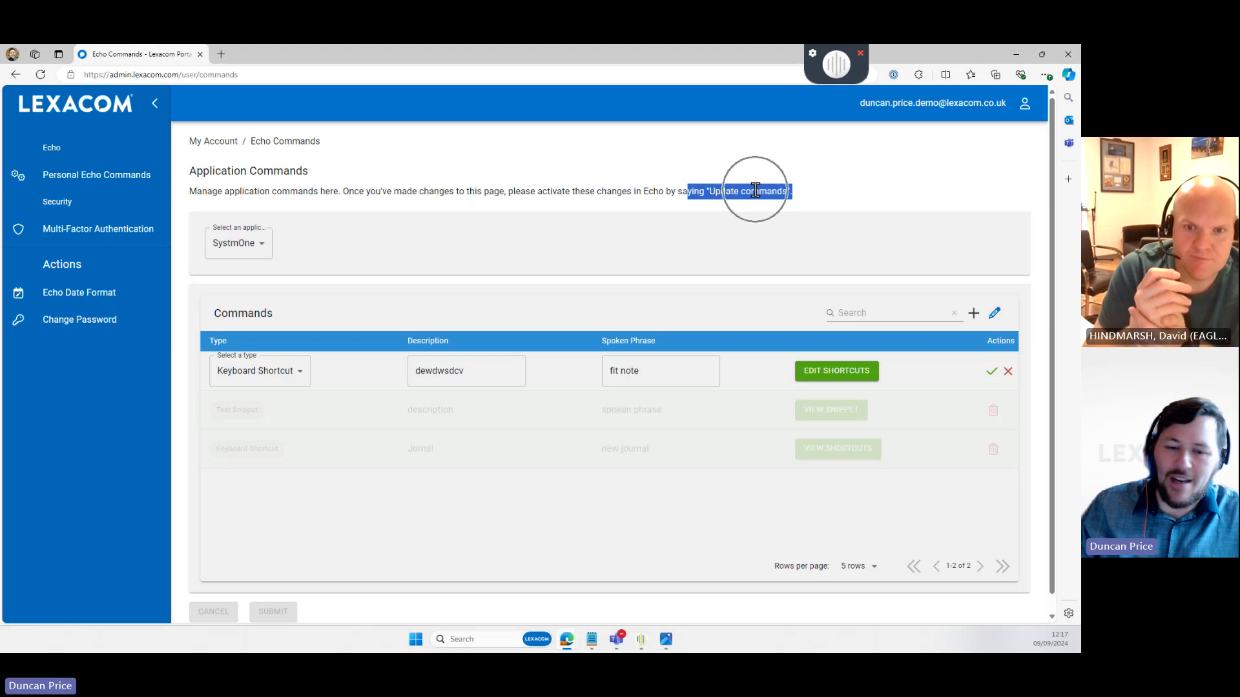
left_click(947, 195)
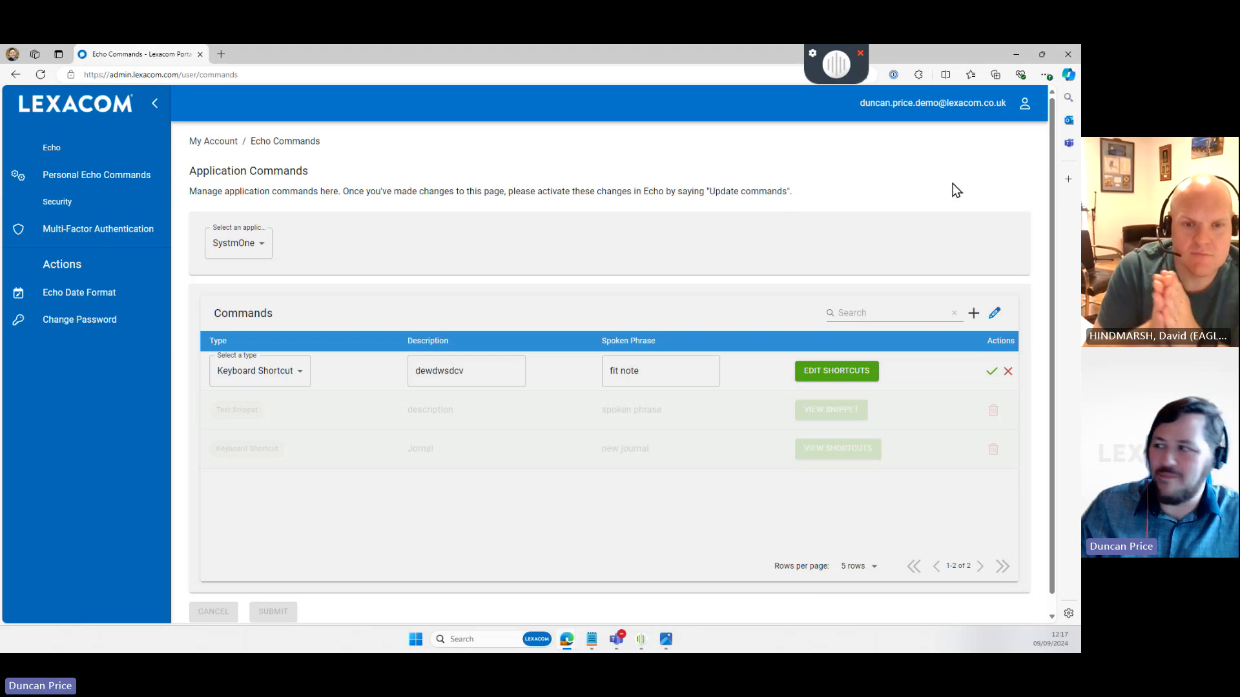
left_click(1011, 56)
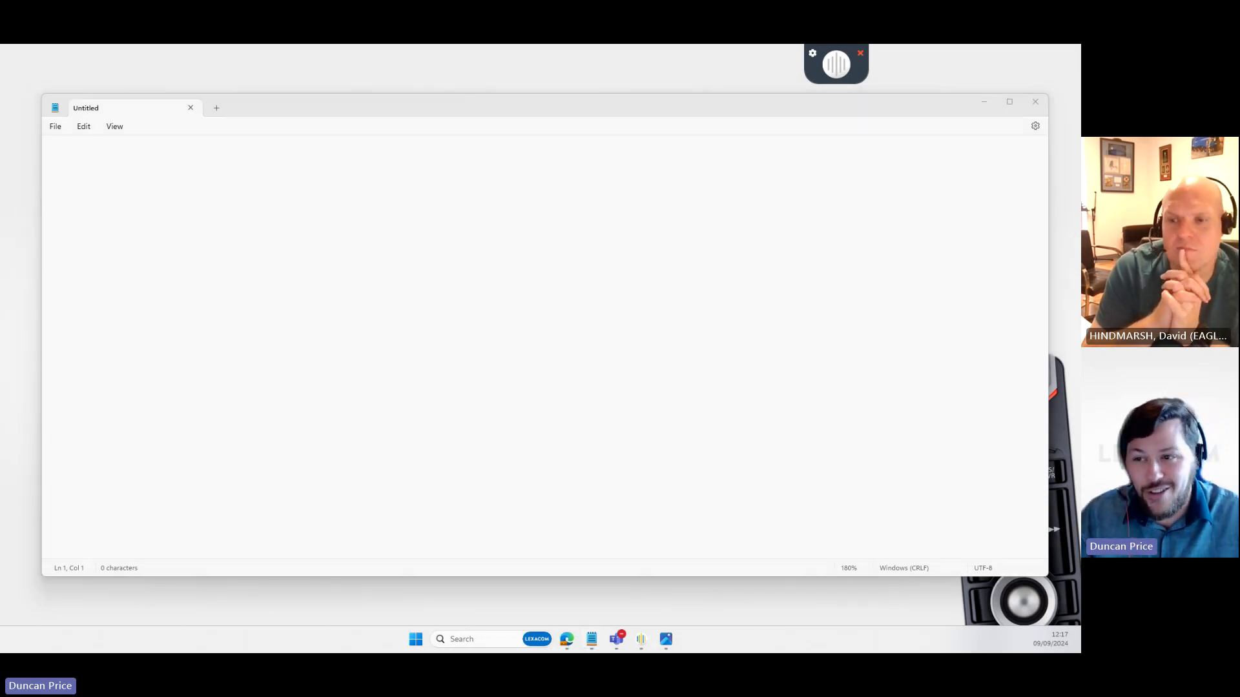
left_click(138, 183)
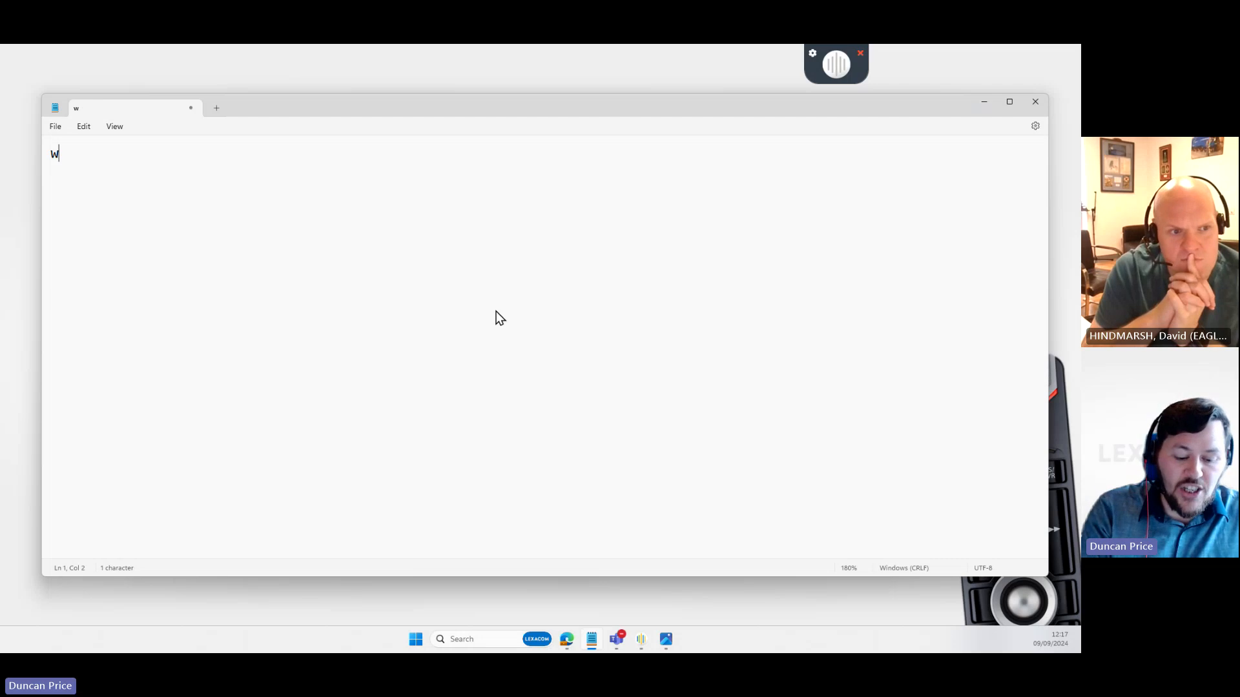
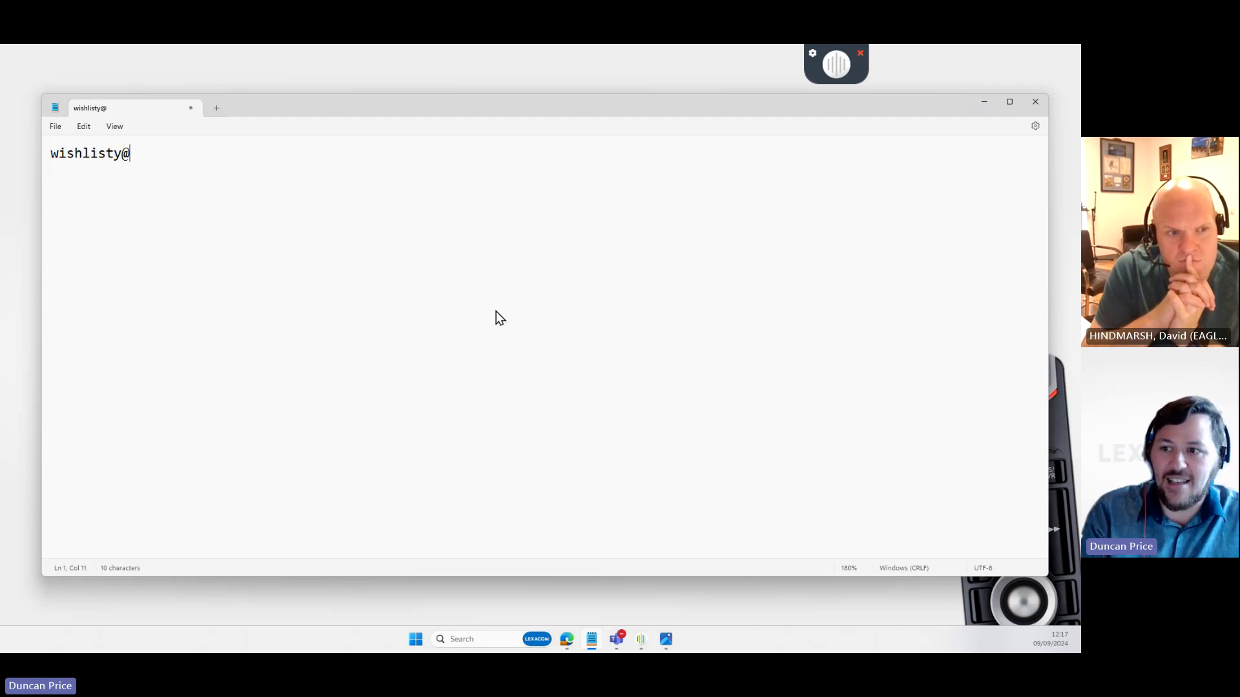
key("Left")
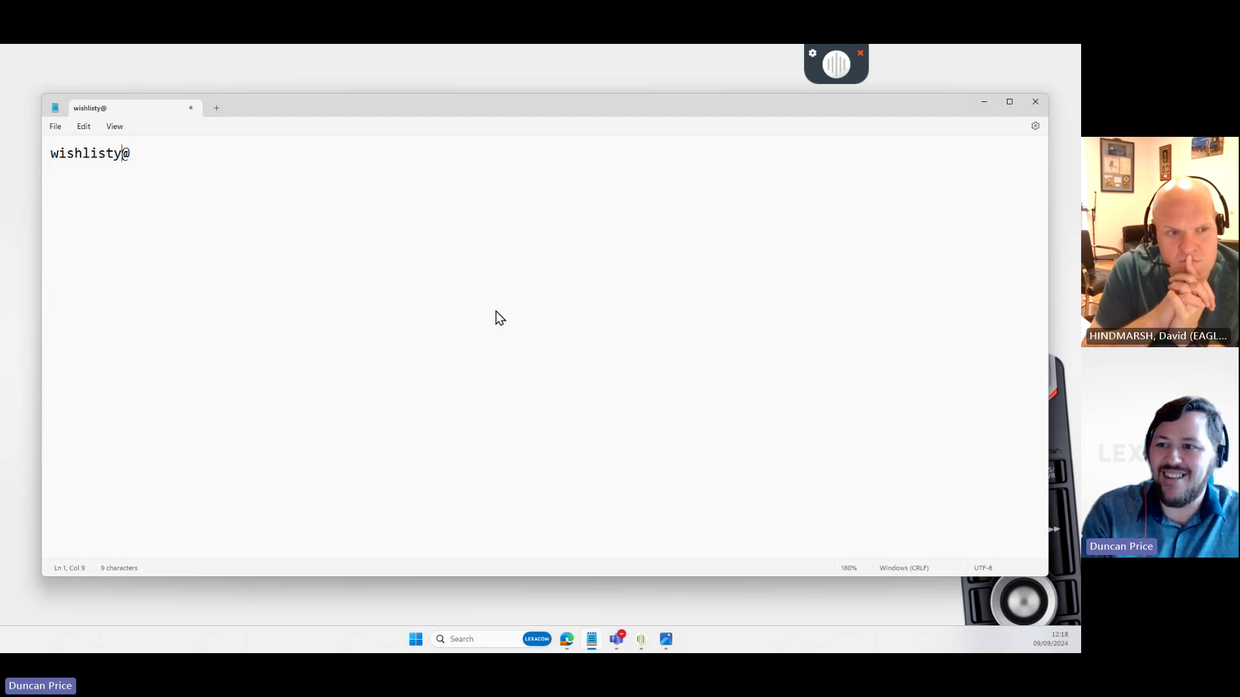
key("BackSpace")
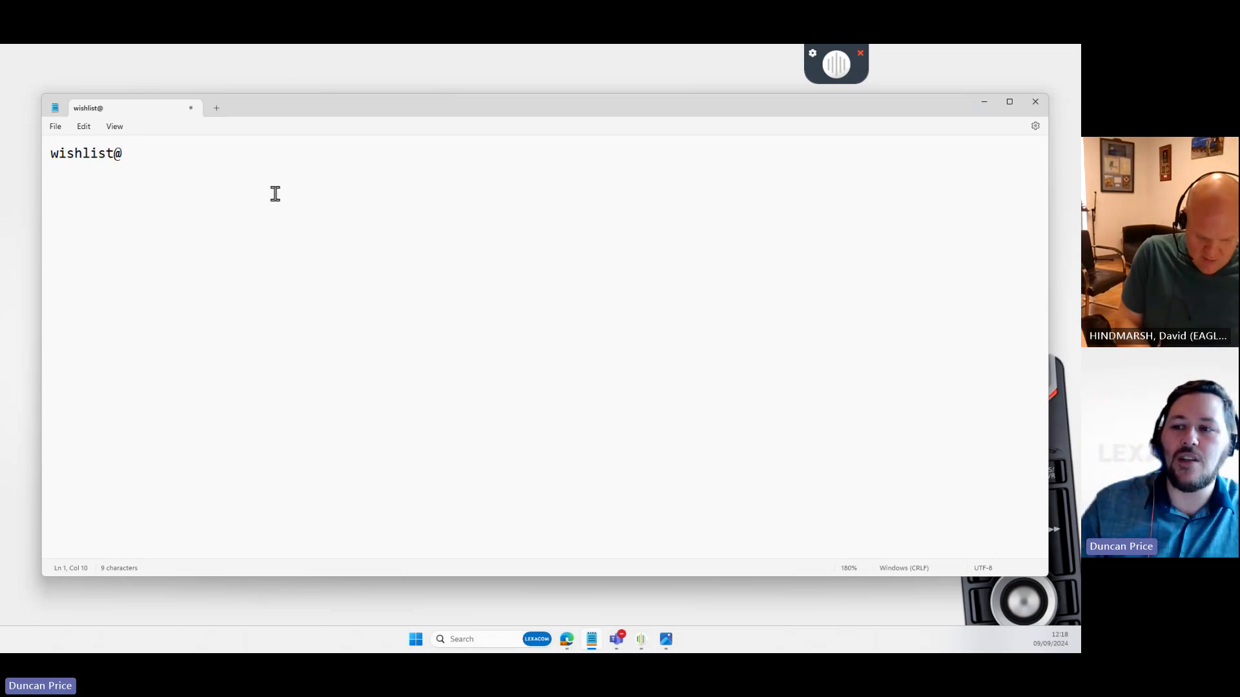
left_click(175, 163)
key("ctrl+a")
key("BackSpace")
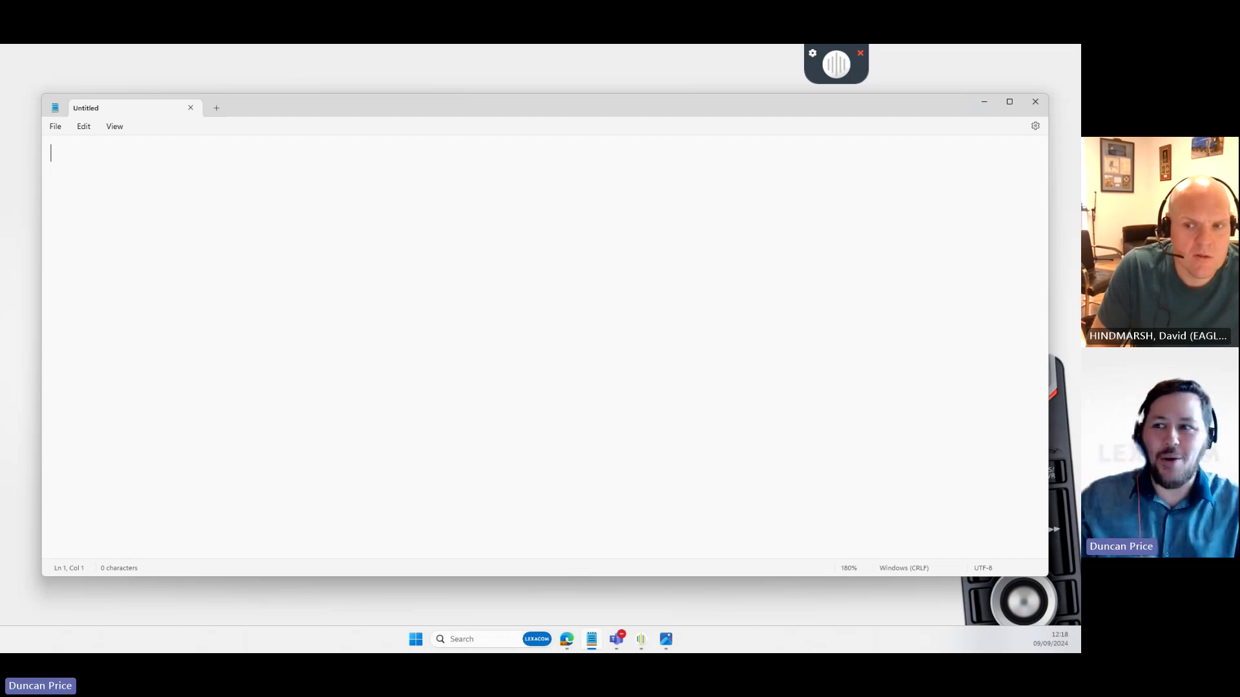
- Move the SystmOne patient record window to the centre and maximise it
left_click_drag(244, 123, 560, 186)
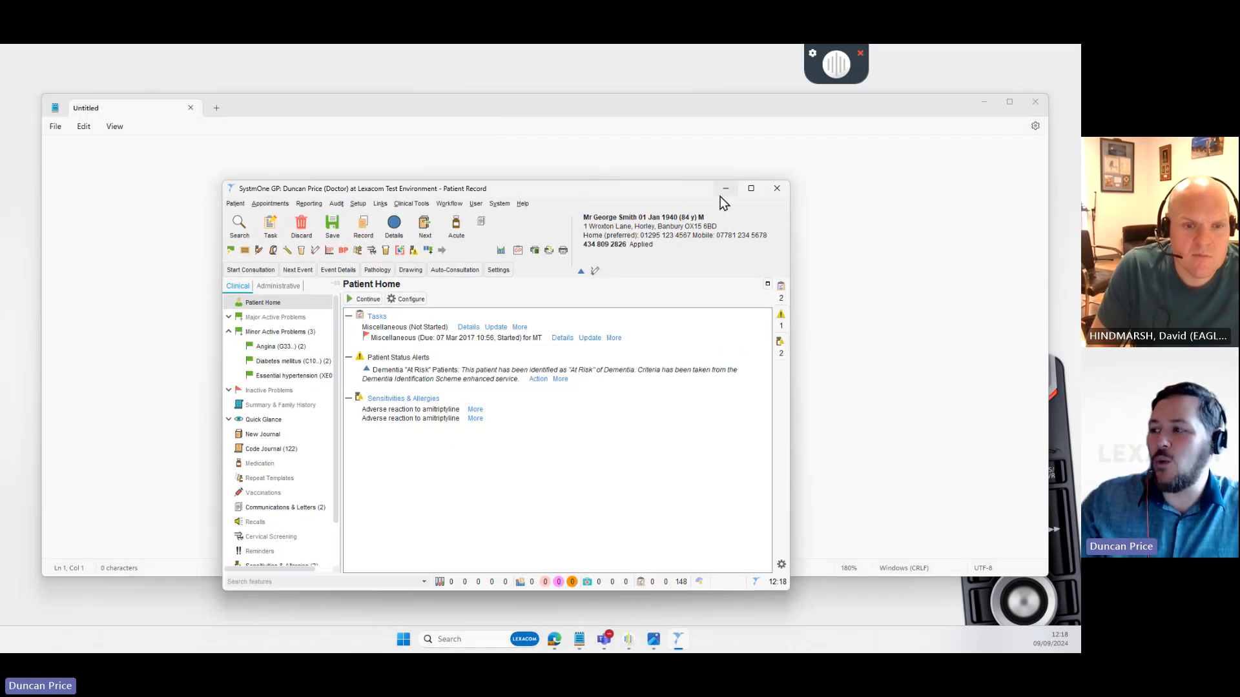
left_click(753, 191)
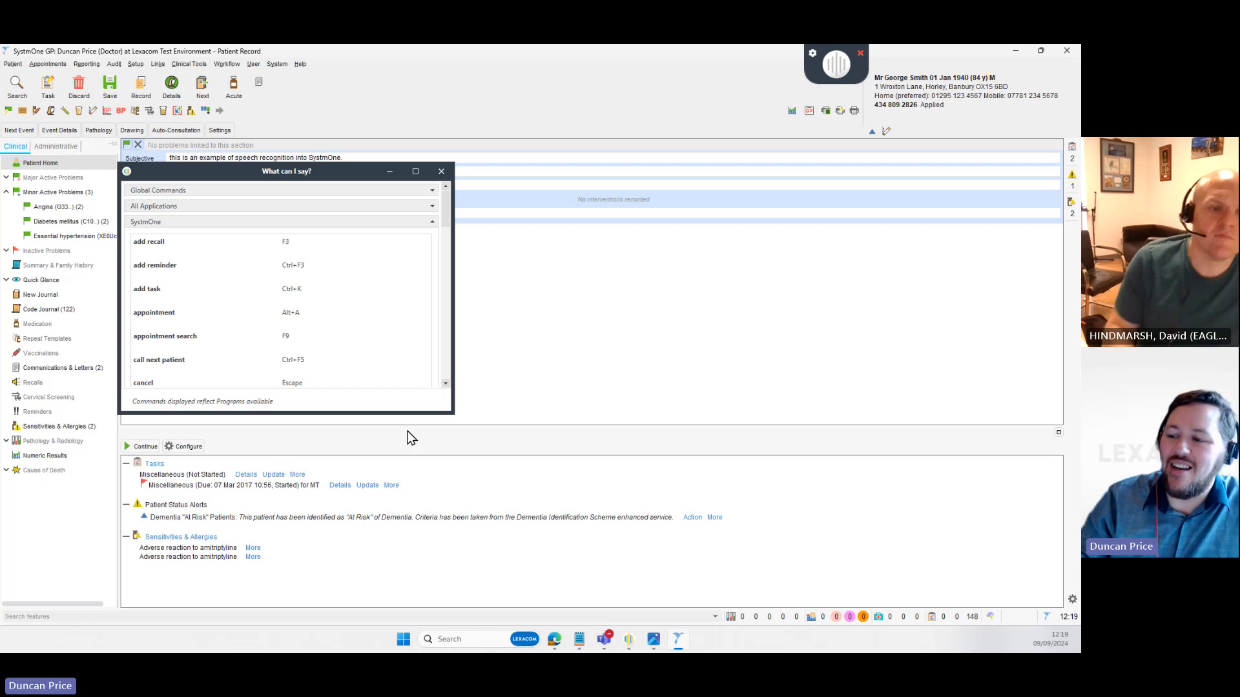
- Make the What can I say? list taller and higher, then scroll through it
left_click_drag(419, 412, 420, 568)
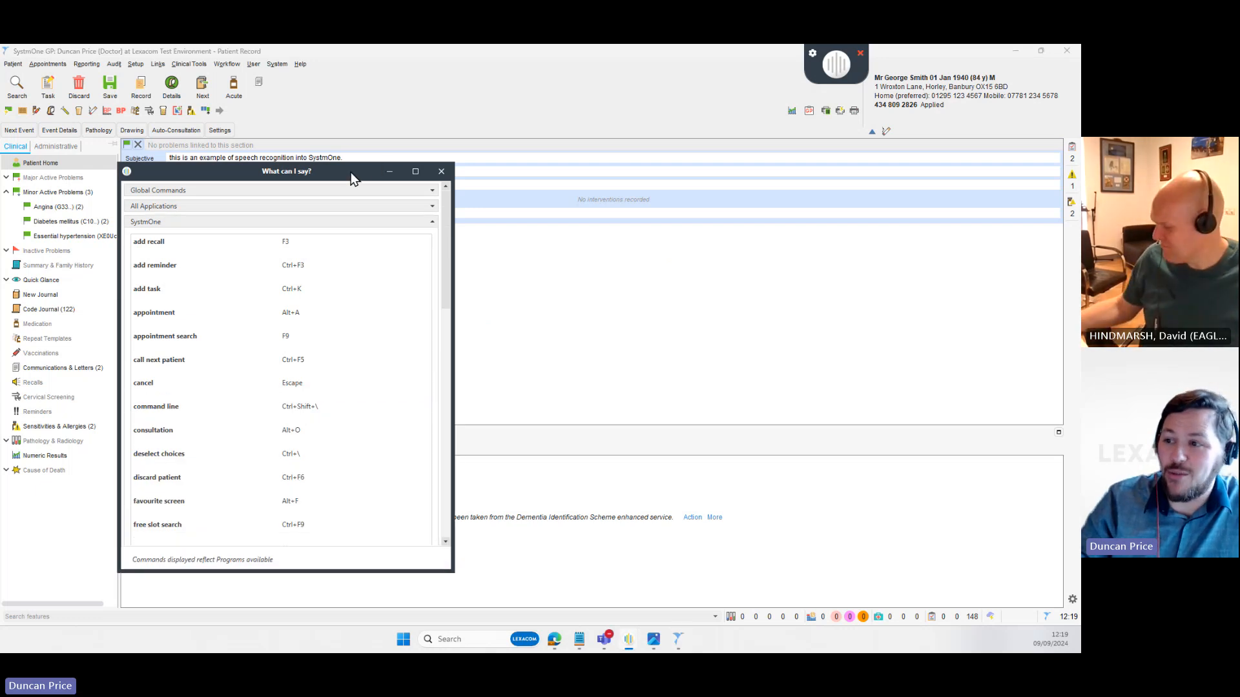
left_click_drag(351, 171, 362, 74)
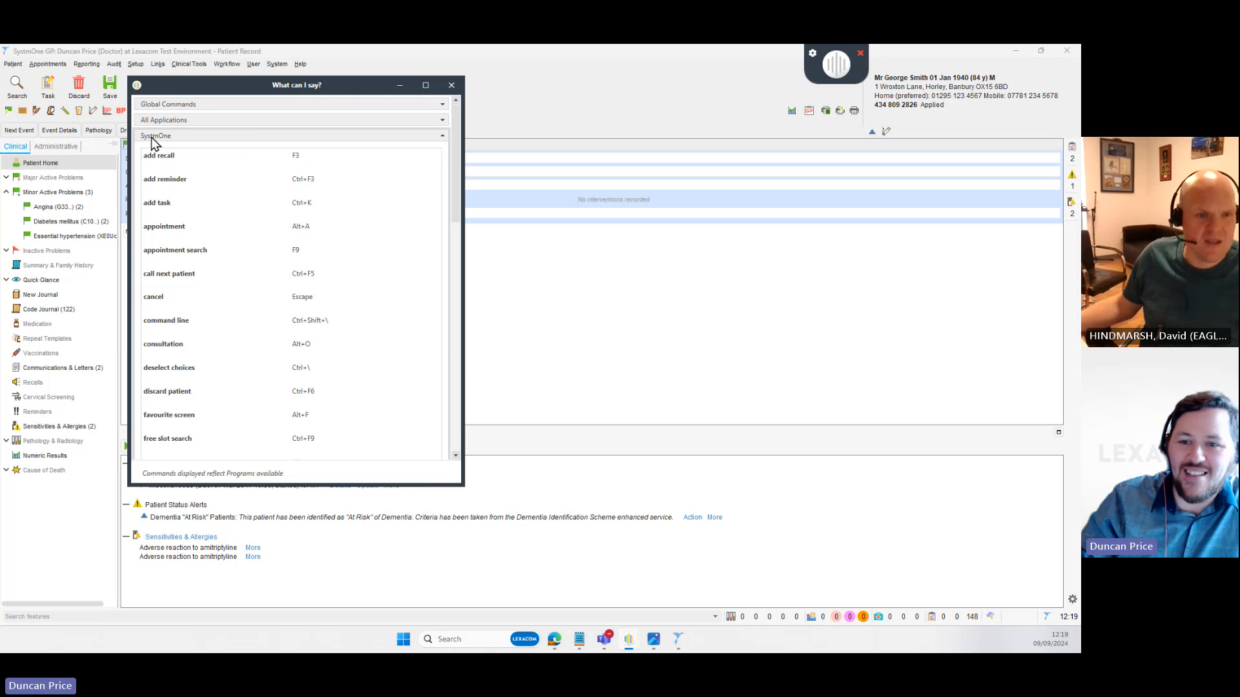
scroll(210, 209, "down", 10)
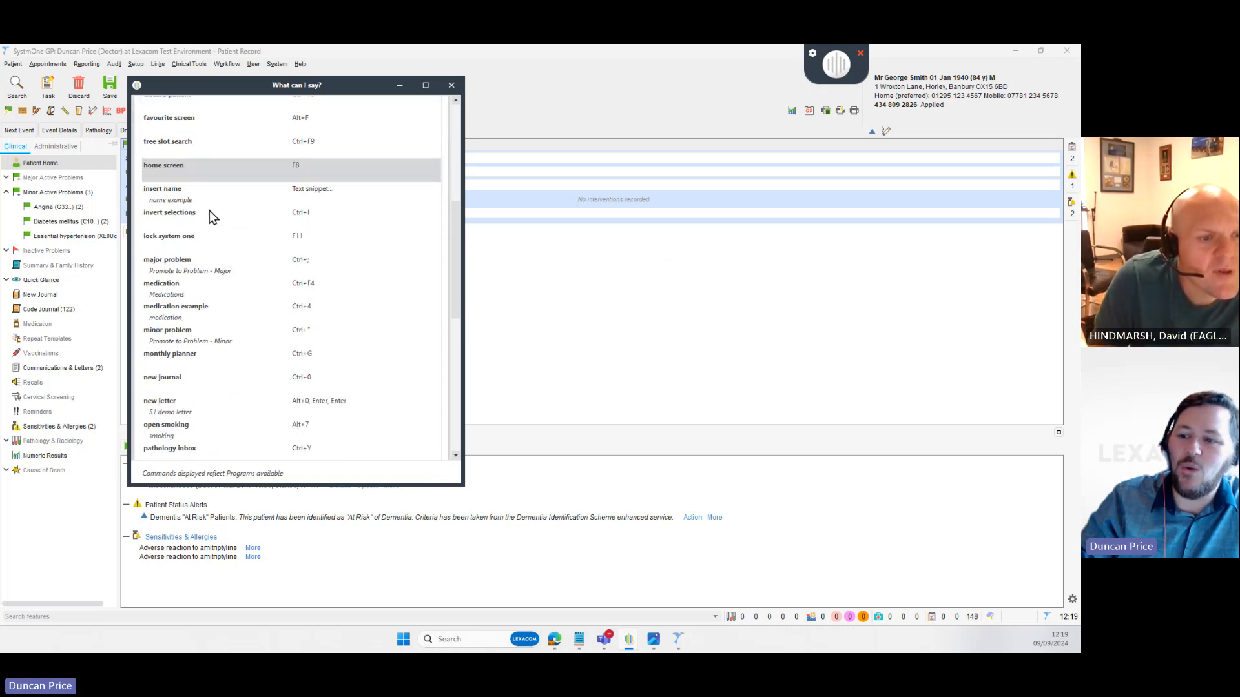
scroll(213, 259, "down", 6)
scroll(223, 297, "up", 3)
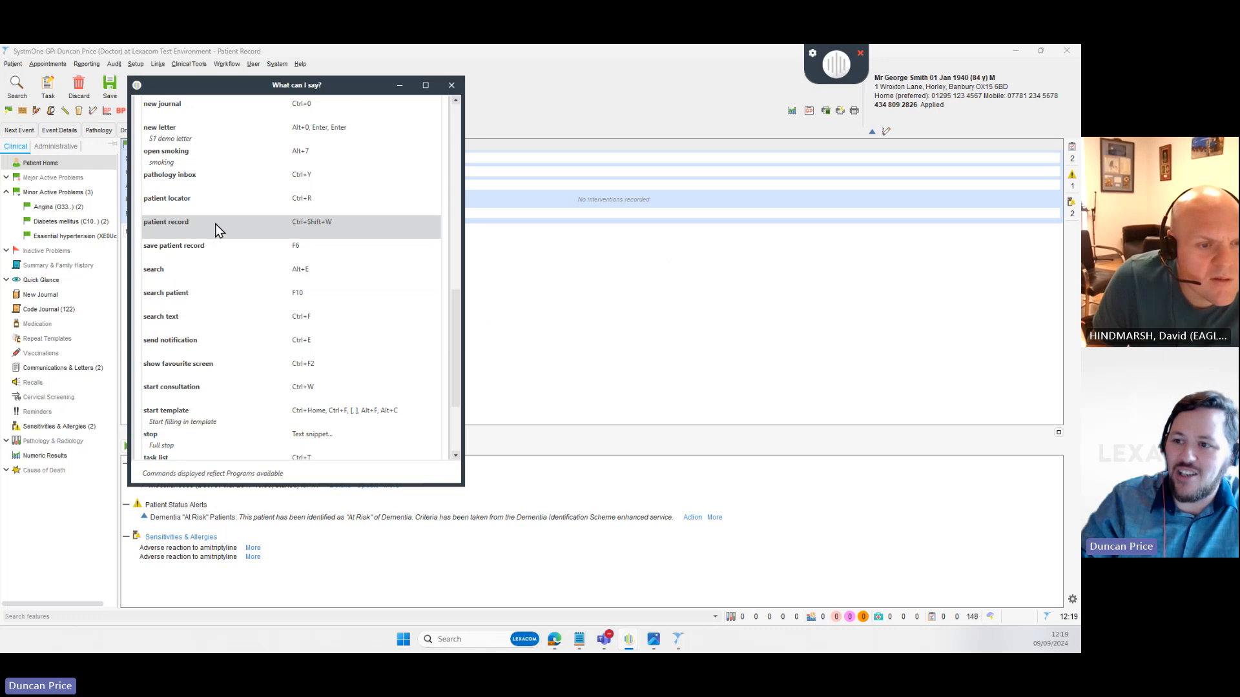
scroll(182, 155, "up", 3)
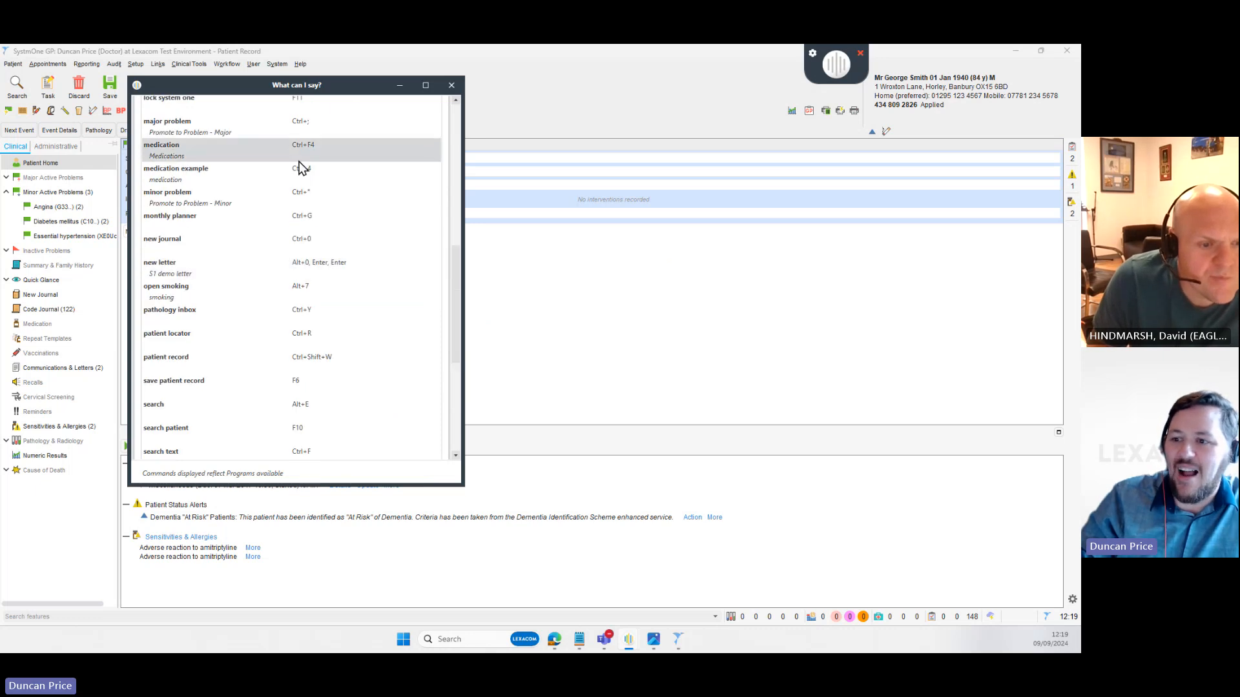
scroll(213, 362, "up", 10)
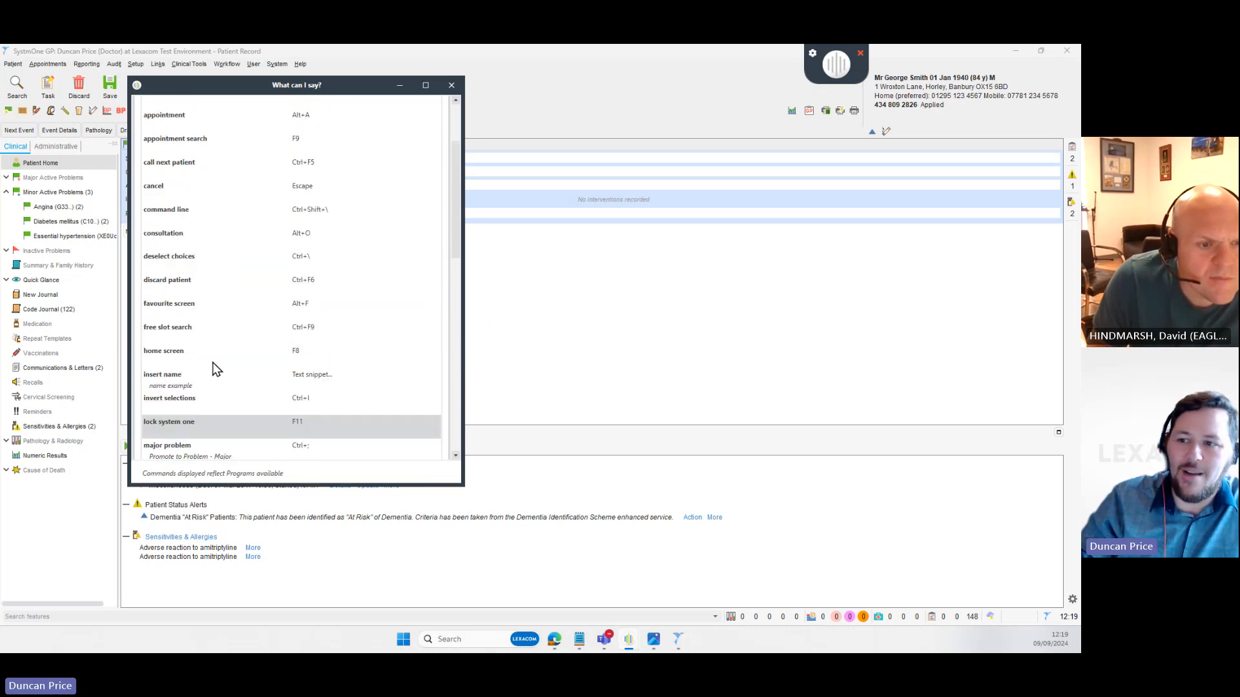
scroll(212, 362, "up", 2)
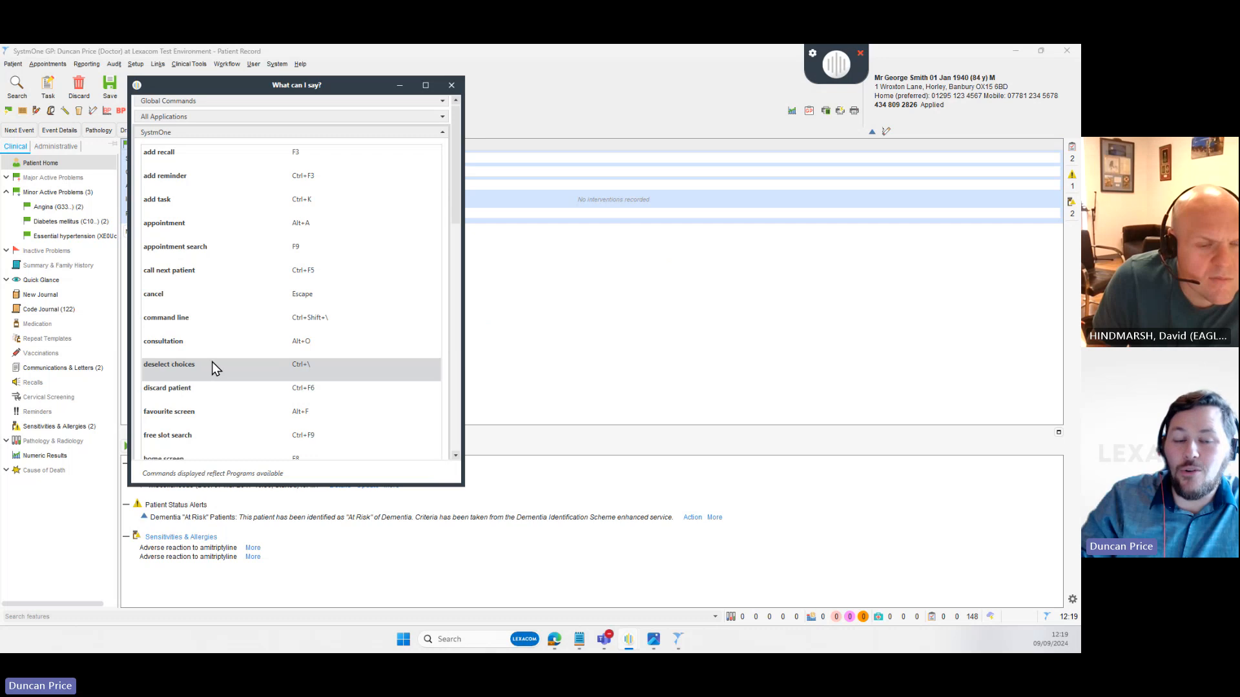
- Toggle All Applications and browse the SystmOne commands, such as add recall on F3
left_click(442, 117)
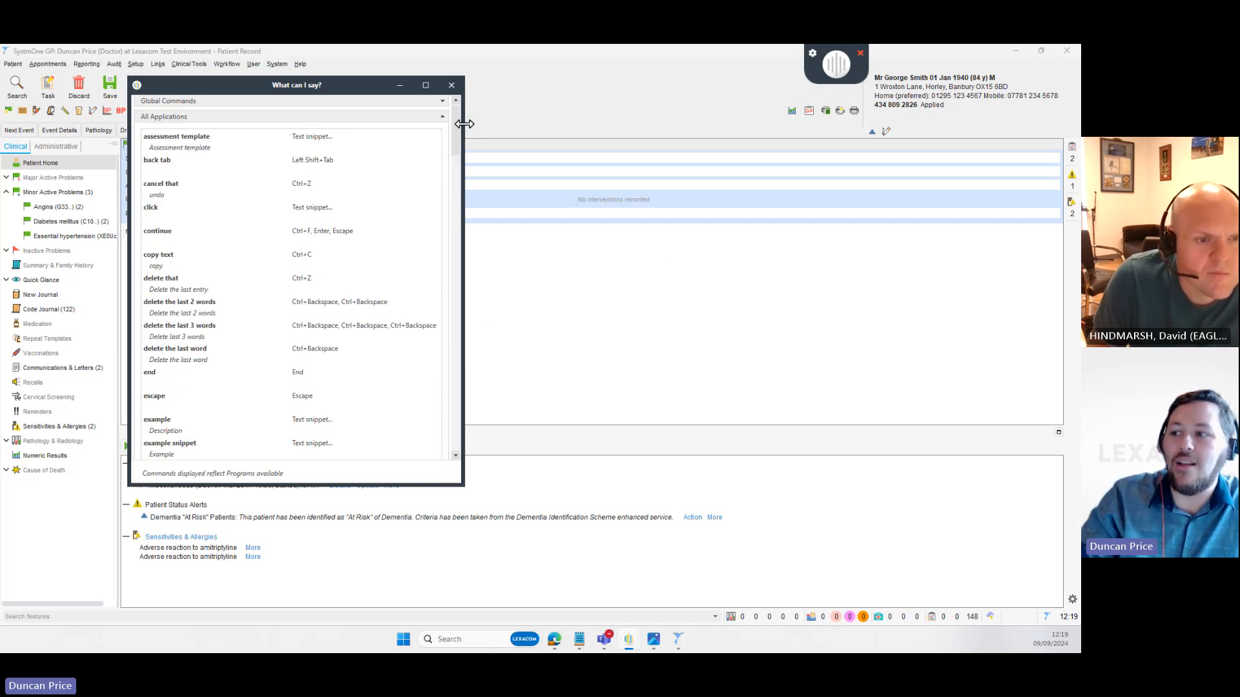
left_click(442, 117)
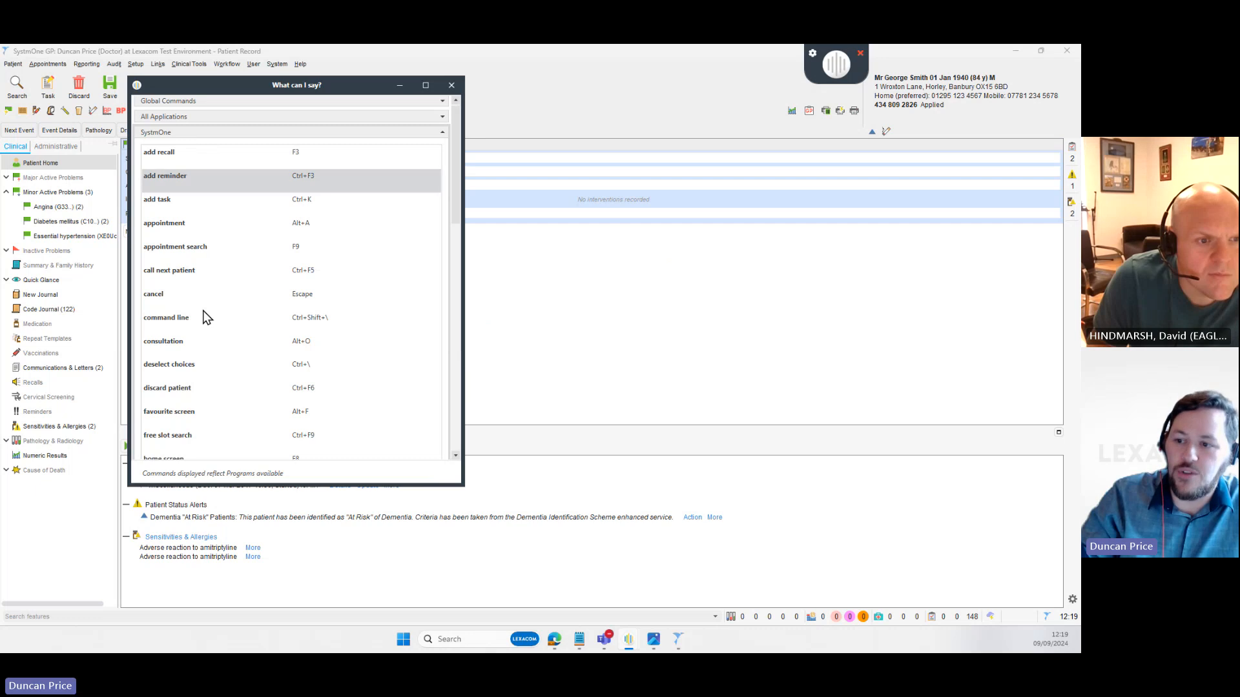
scroll(203, 316, "down", 3)
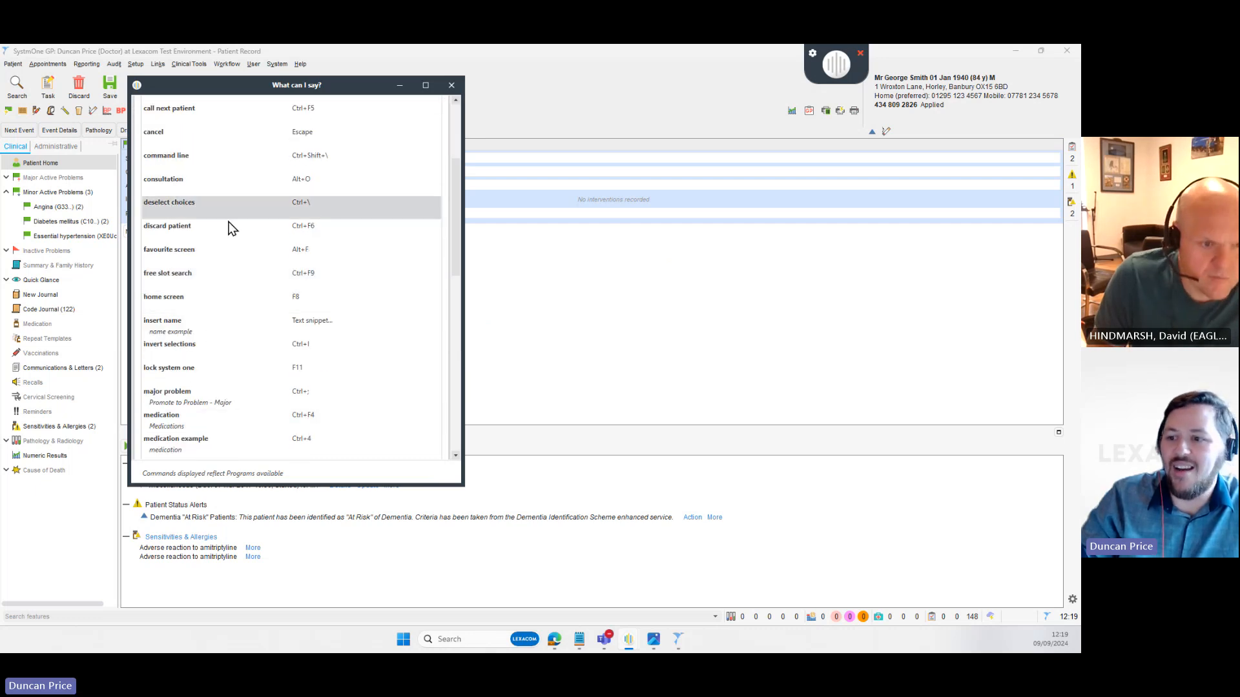
scroll(270, 406, "down", 3)
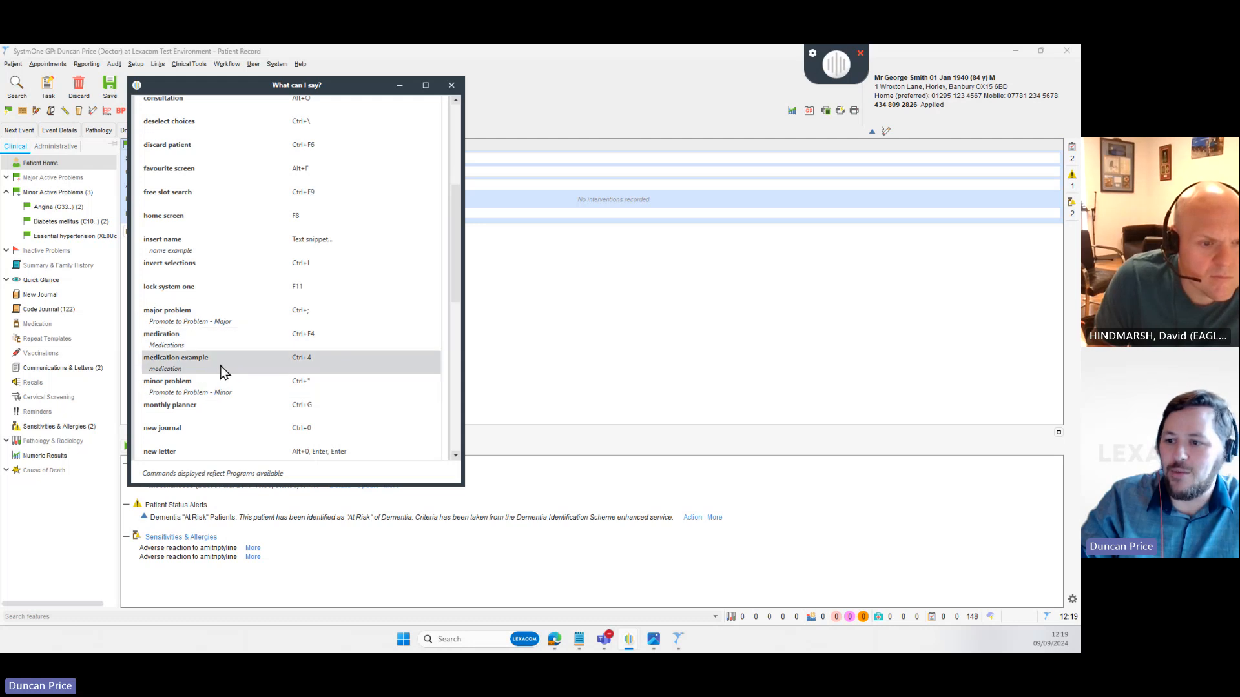
scroll(220, 371, "down", 3)
scroll(239, 388, "down", 2)
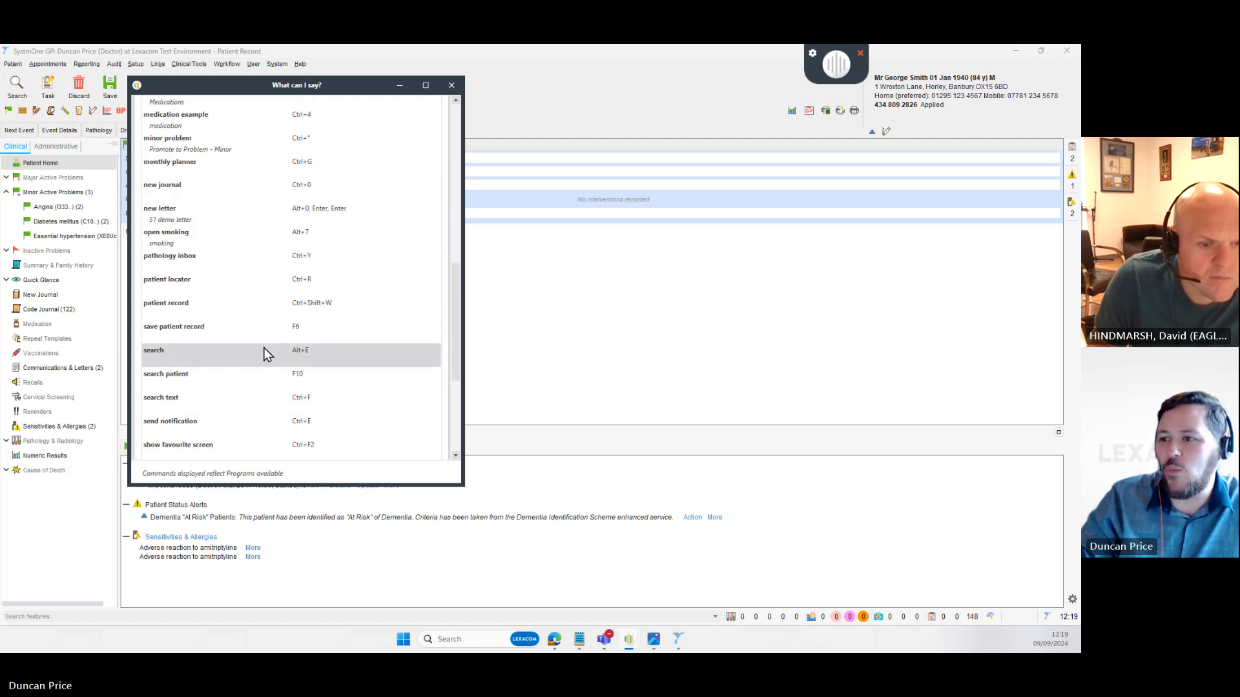
scroll(402, 204, "up", 8)
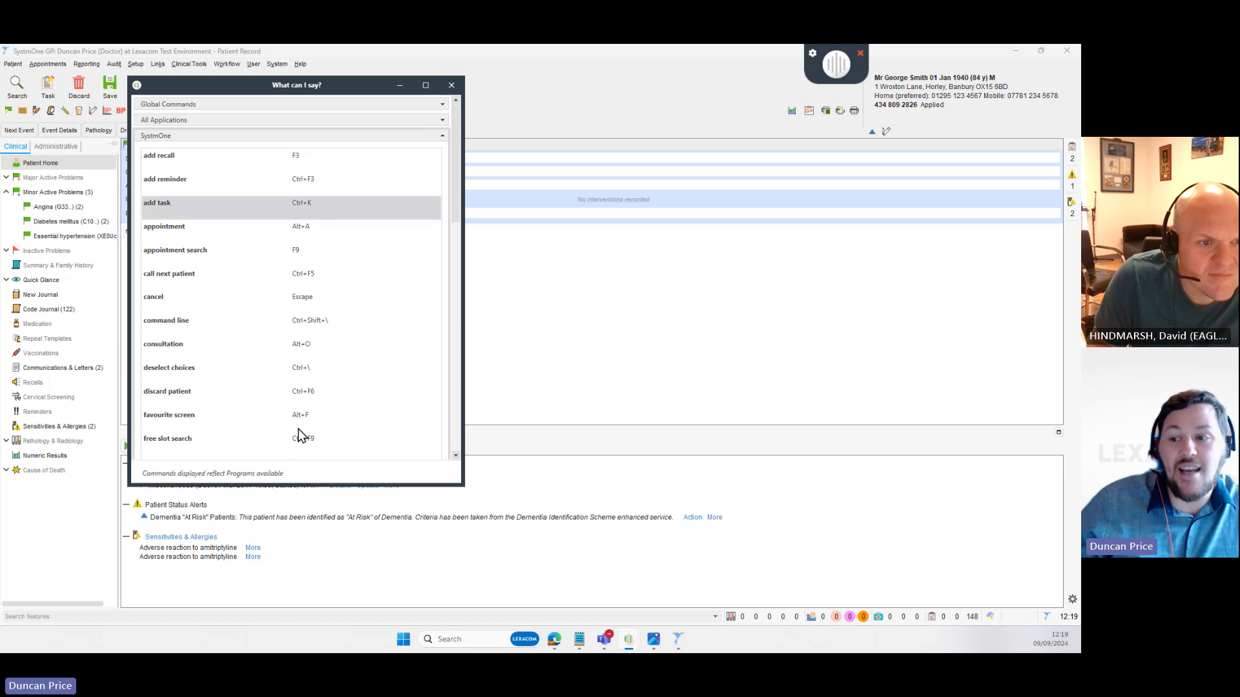
- Collapse SystmOne, browse the Outlook and Global command lists, then close the list
left_click(443, 137)
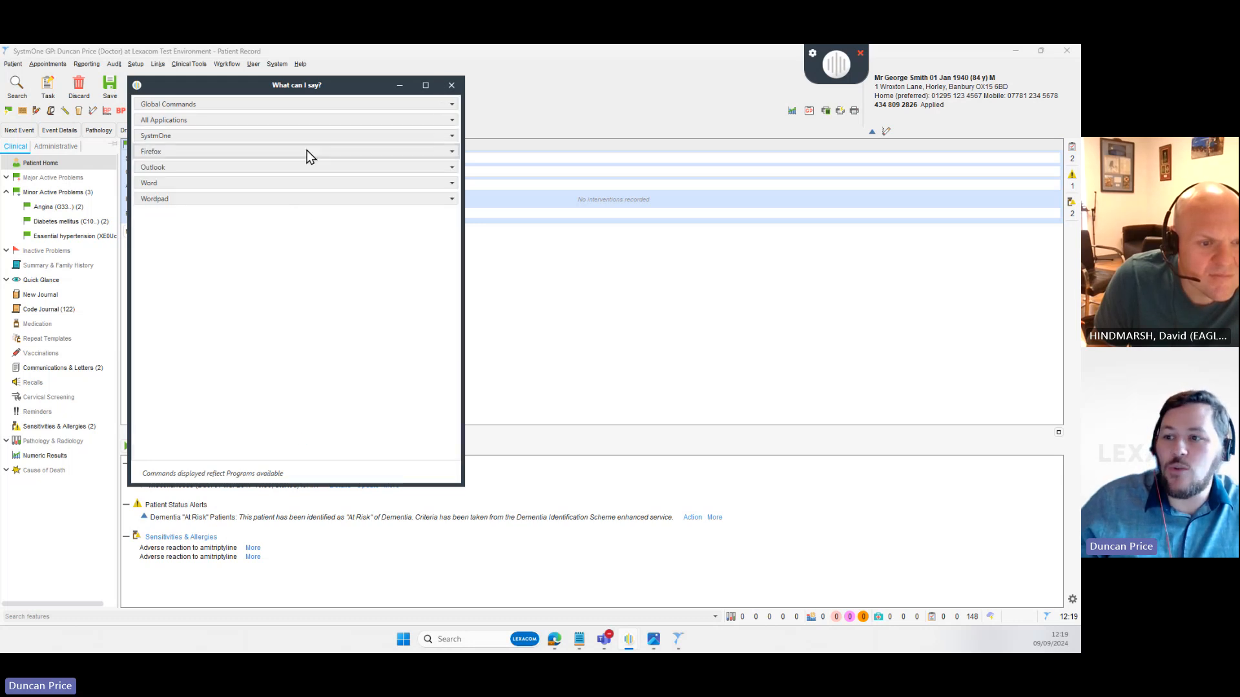
left_click(452, 168)
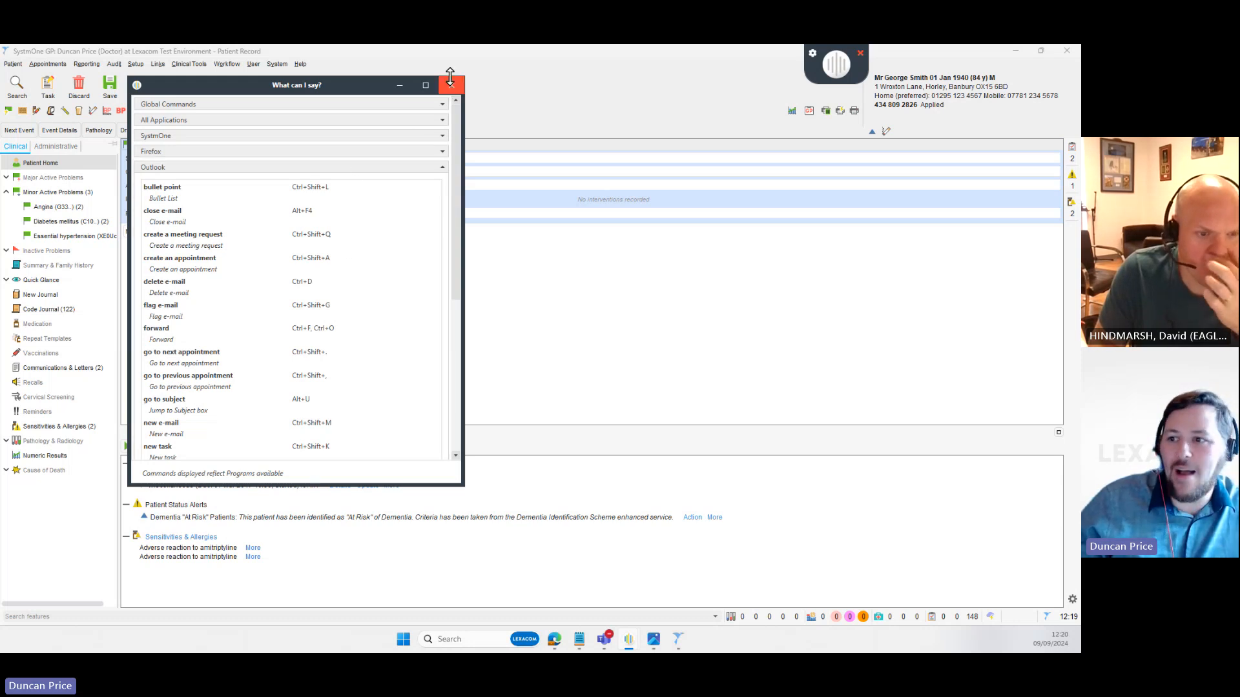
left_click(443, 105)
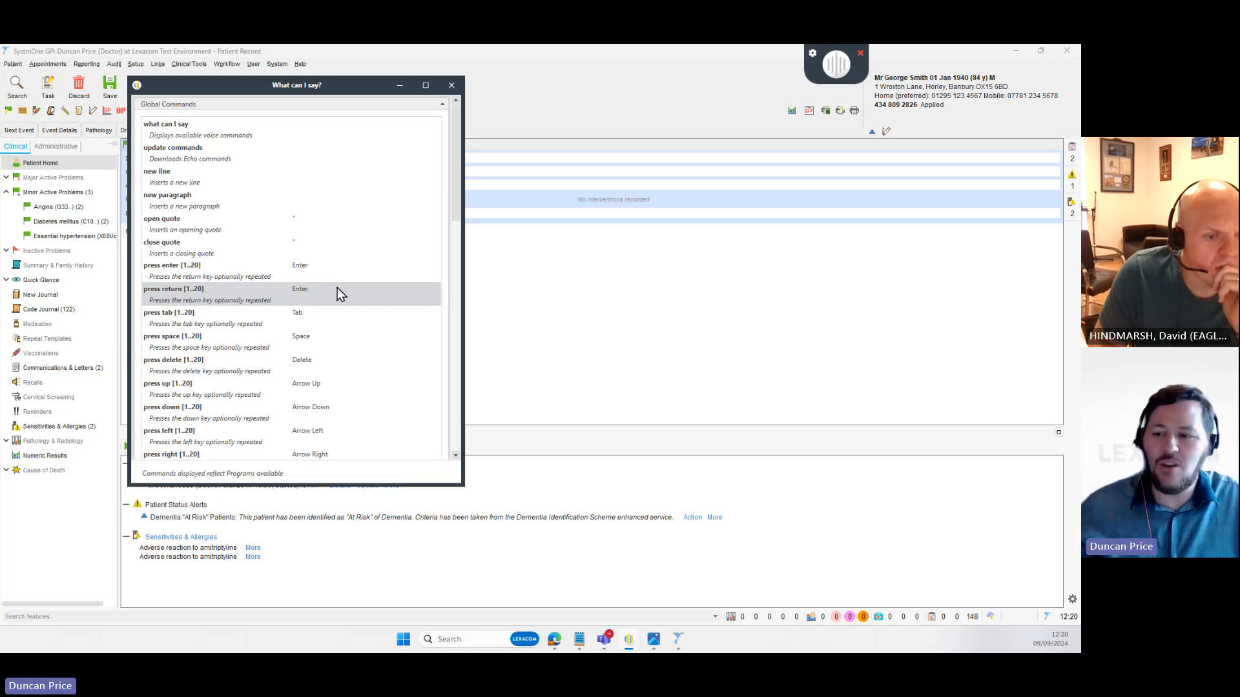
scroll(346, 291, "down", 3)
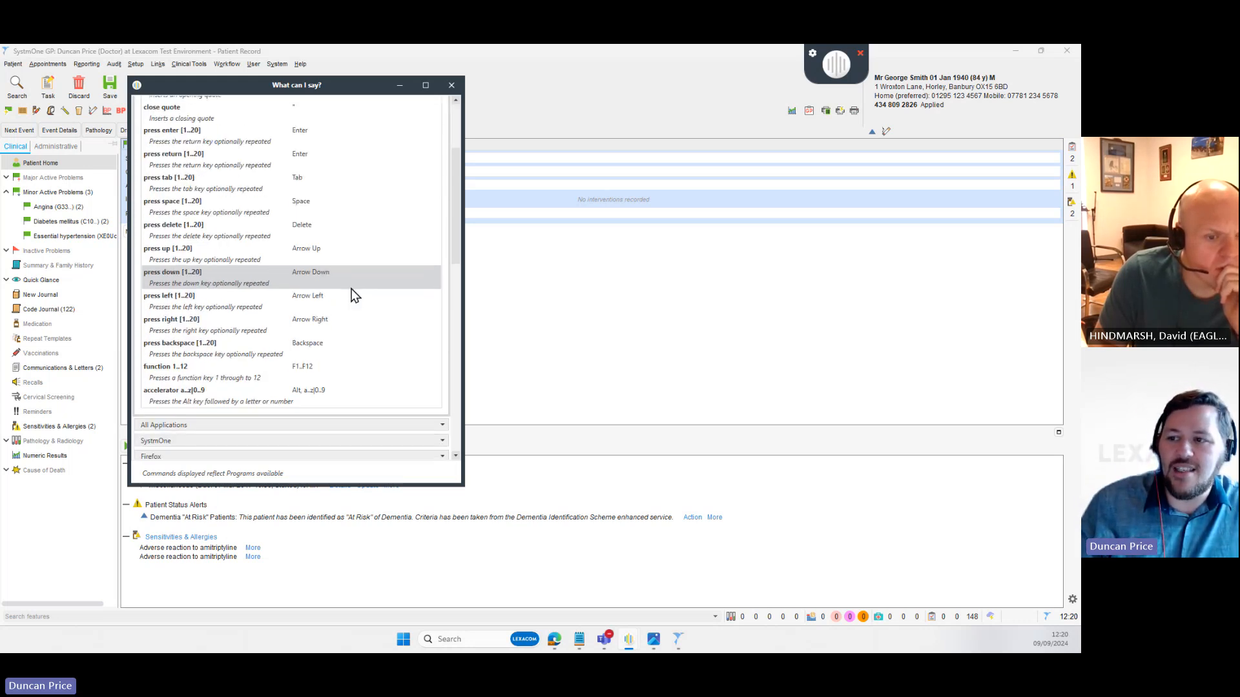
scroll(351, 290, "up", 3)
left_click(442, 105)
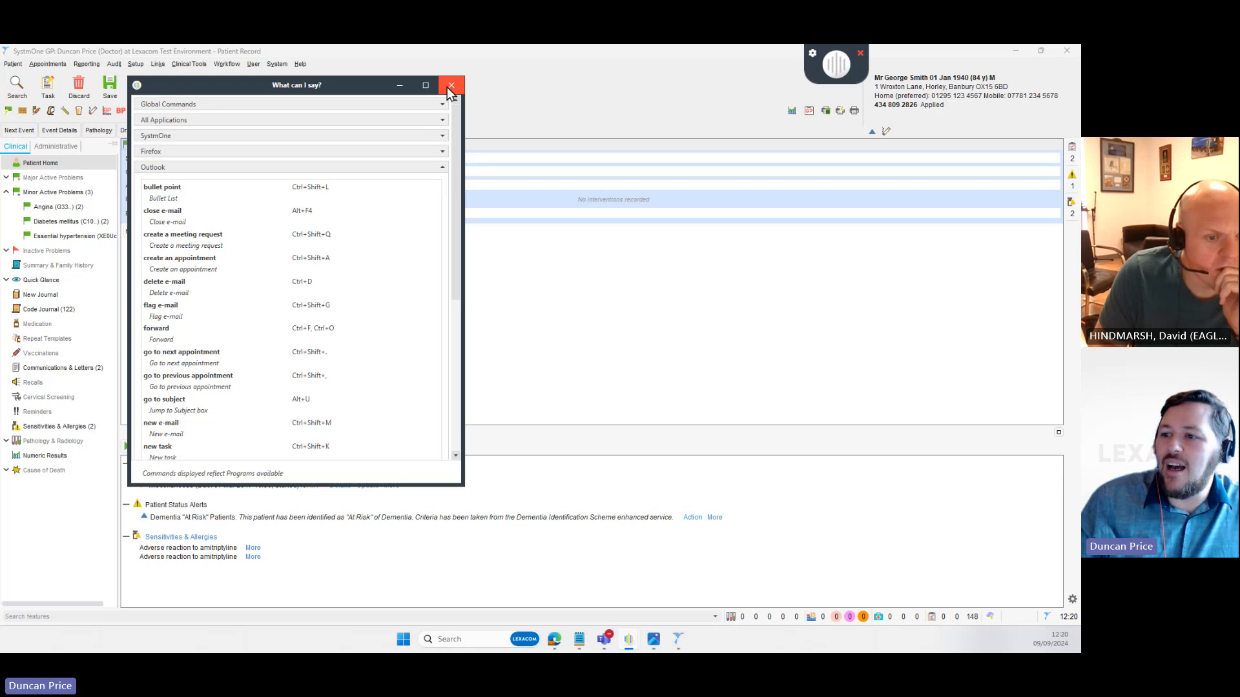
left_click(443, 169)
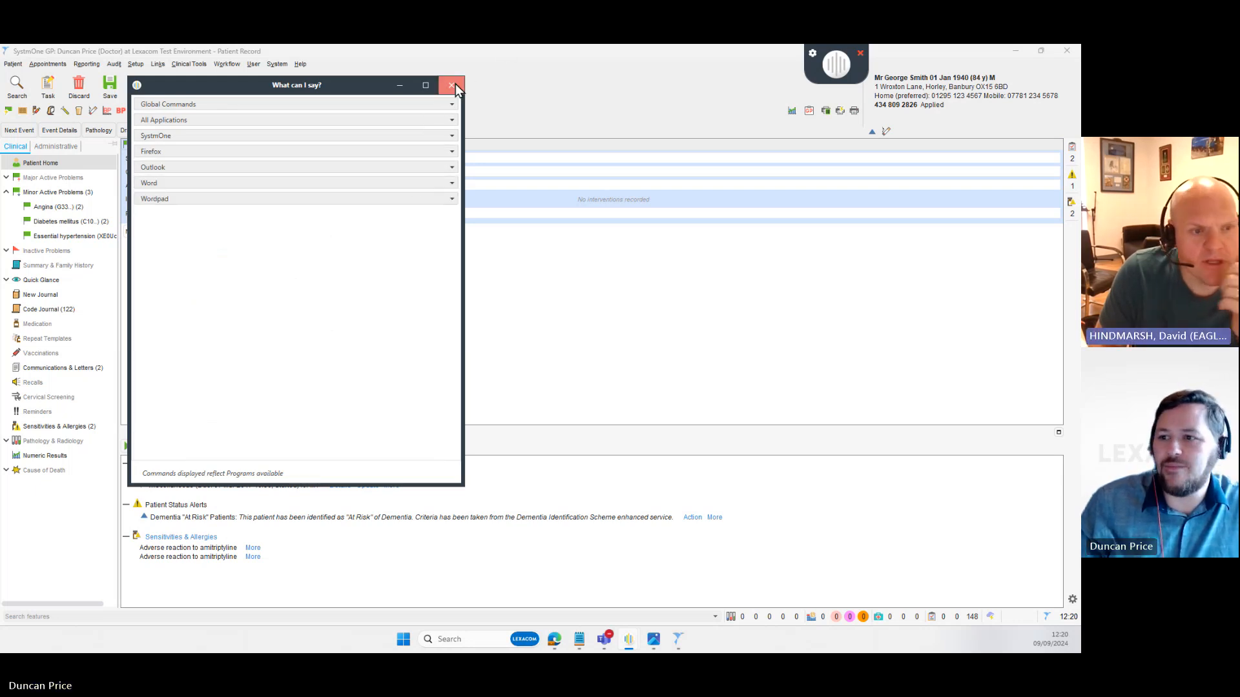
left_click(453, 85)
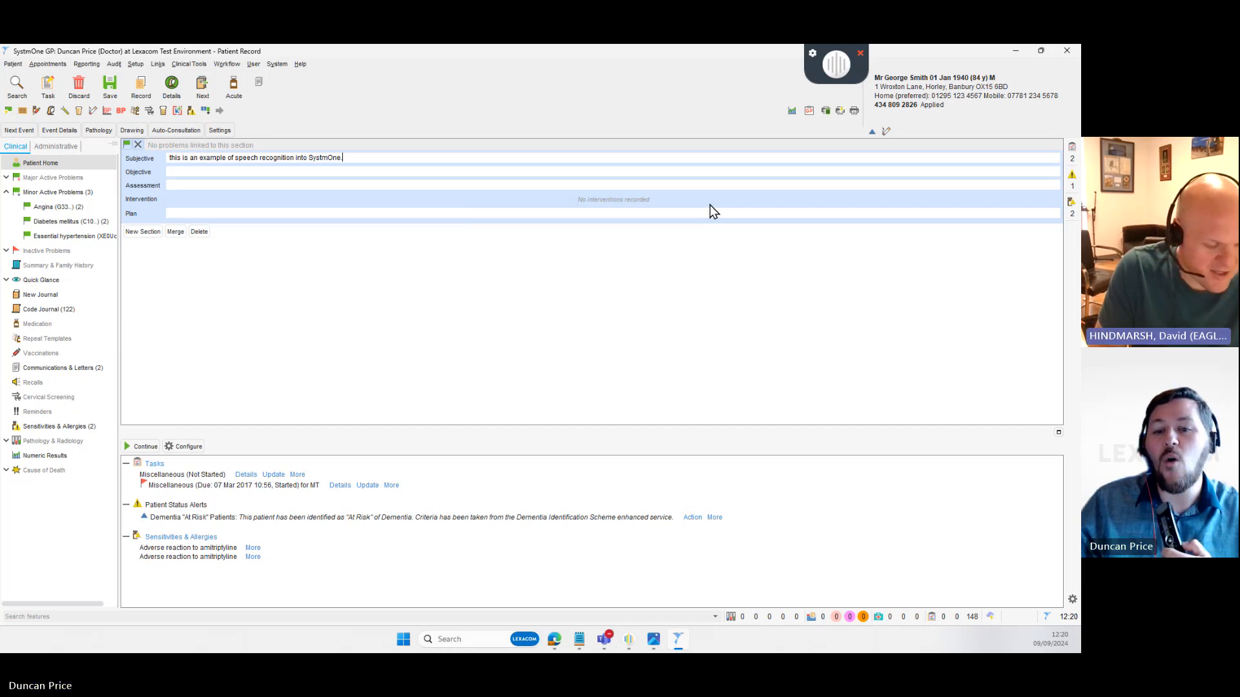
- Minimise the SystmOne patient record to show the blank Notepad document
left_click(1015, 51)
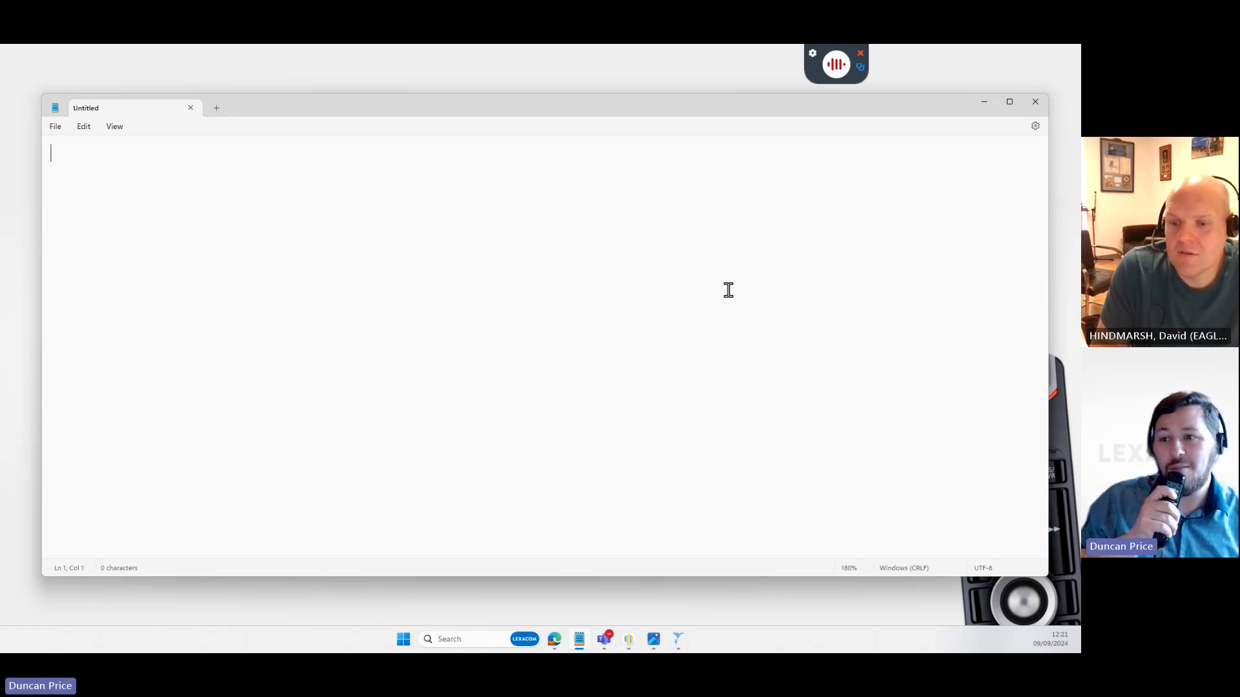
- Dictate the template lines 'HS I + II - 0' and 'Or prescribe Paracetamol qds'
type("HS I + II - 0")
key("Return")
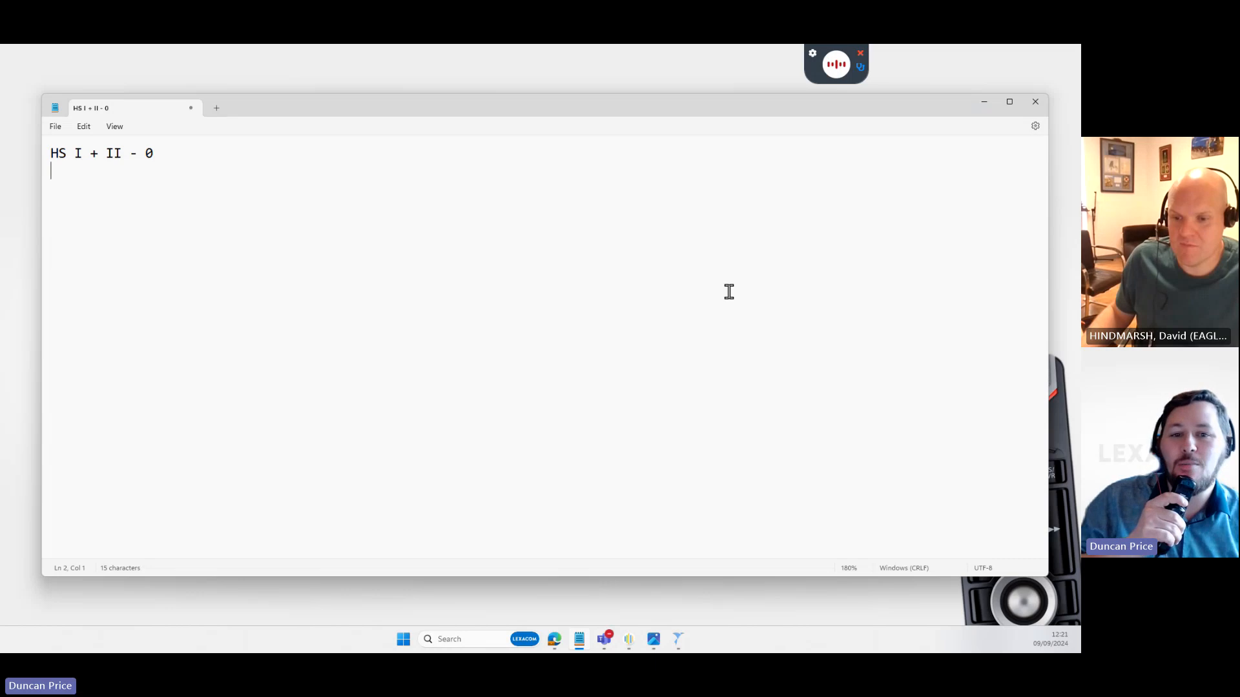
type("Or prescribe Paracetamol qds")
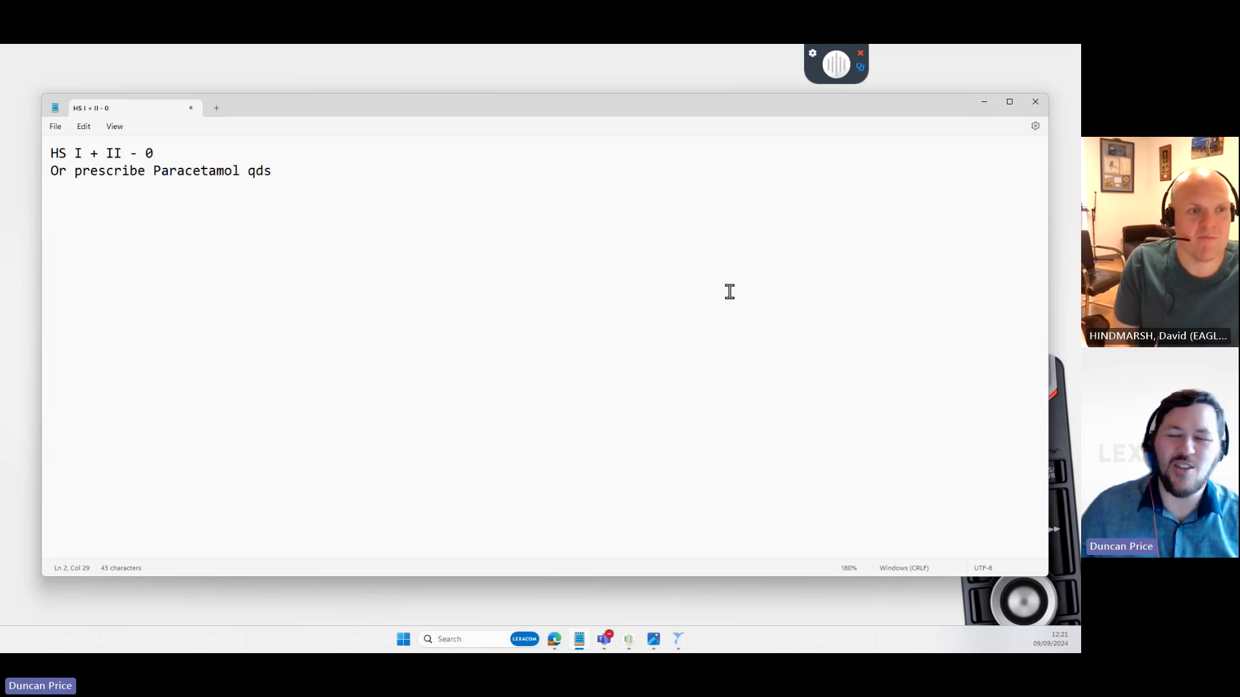
key("Return")
key("Return")
key("Return")
key("Return")
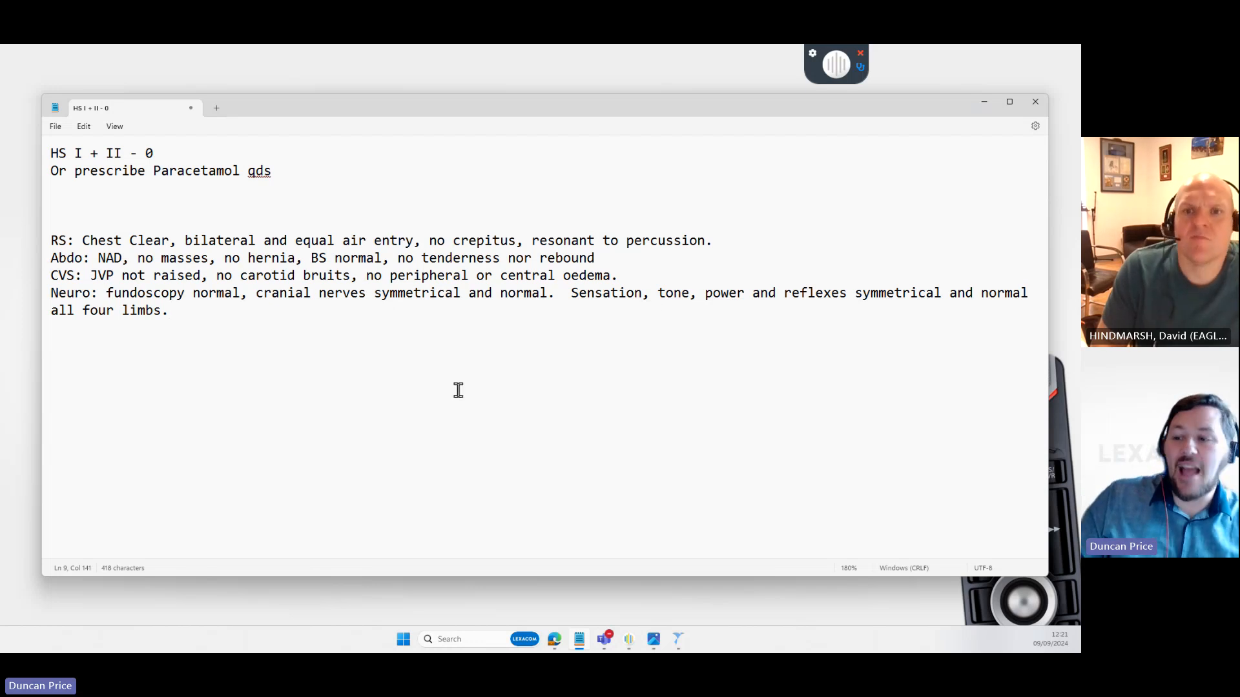
- Delete 'resonant to percussion' from the RS line, then erase the whole note
left_click_drag(778, 238, 528, 255)
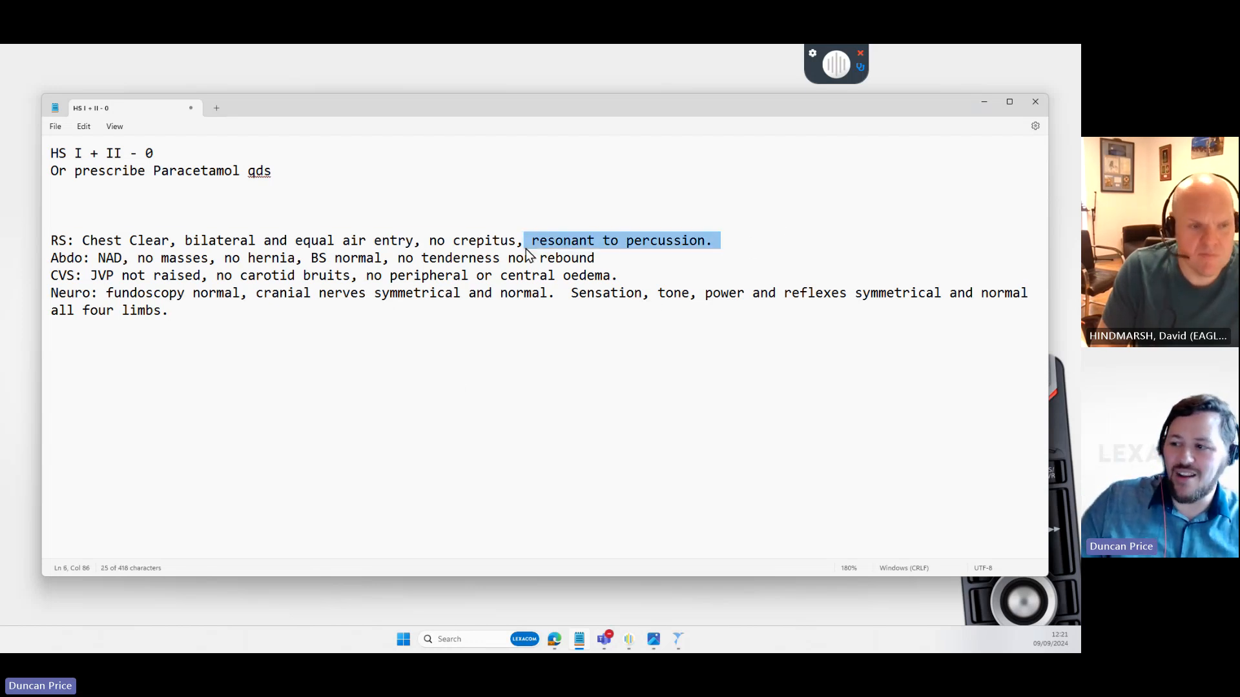
key("Delete")
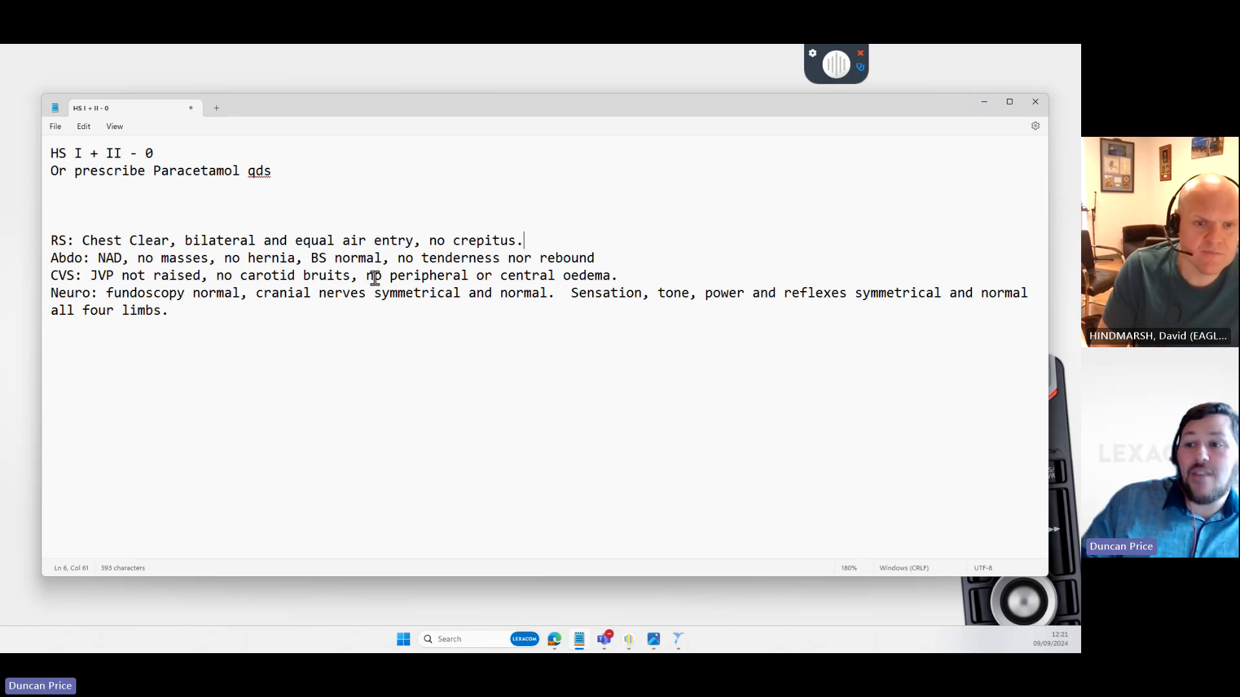
key("ctrl+a")
key("BackSpace")
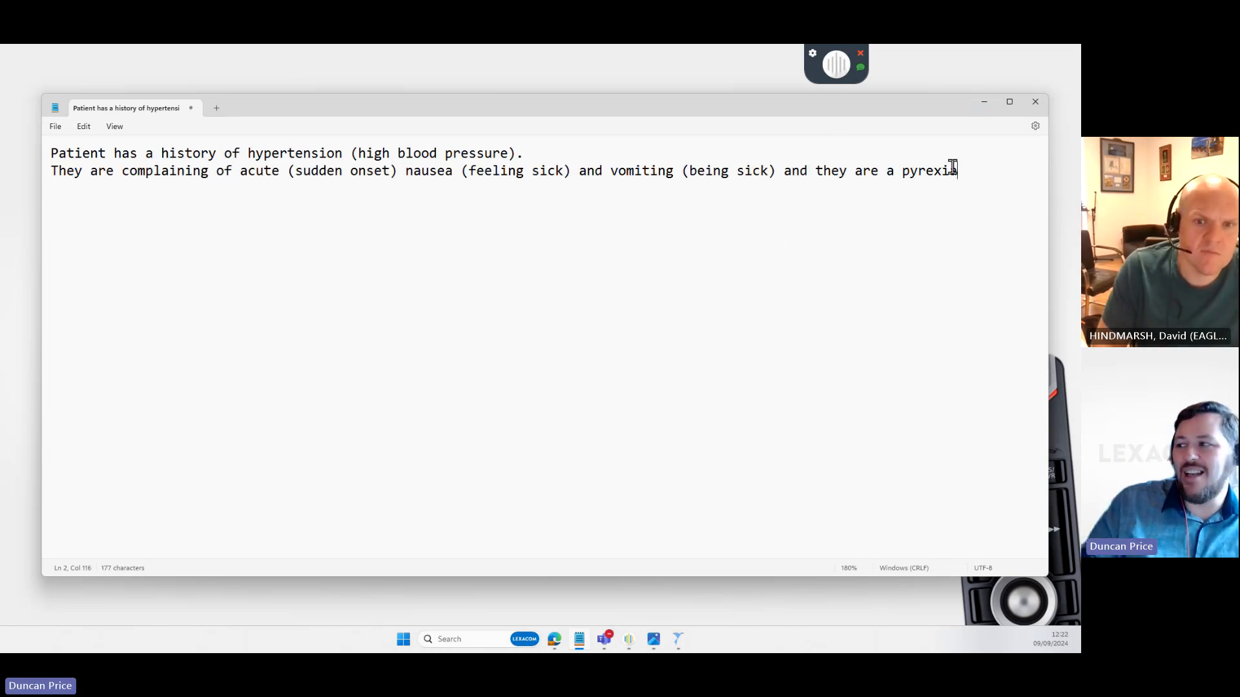
- Replace 'a pyrexia' with 'Apyrexial', add two blank lines, and select the re-dictated line for explanation
left_click_drag(972, 170, 880, 171)
key("BackSpace")
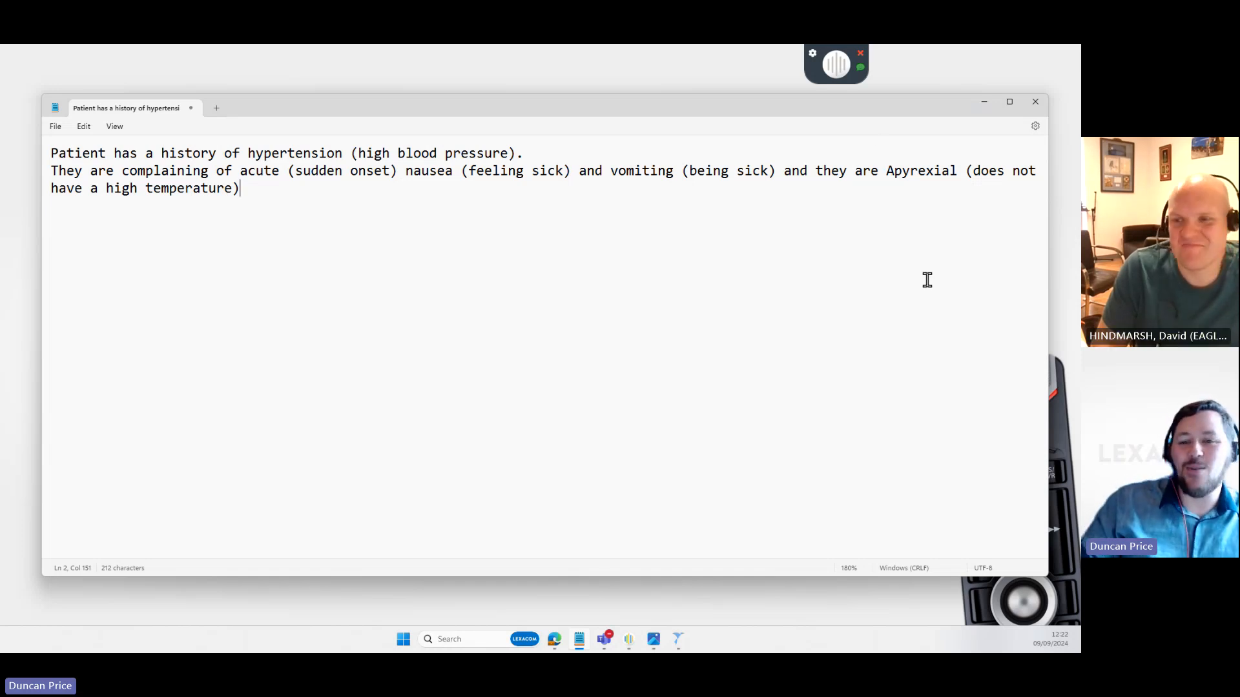
key("Return")
key("Return")
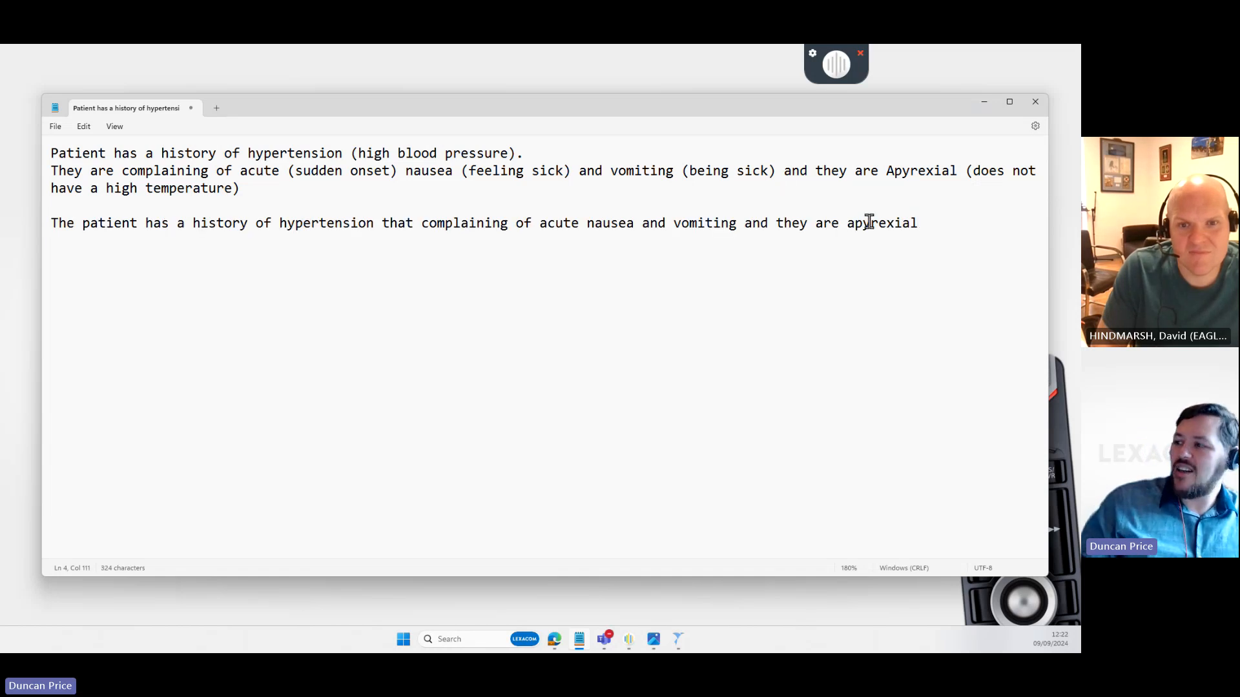
left_click_drag(930, 223, 51, 226)
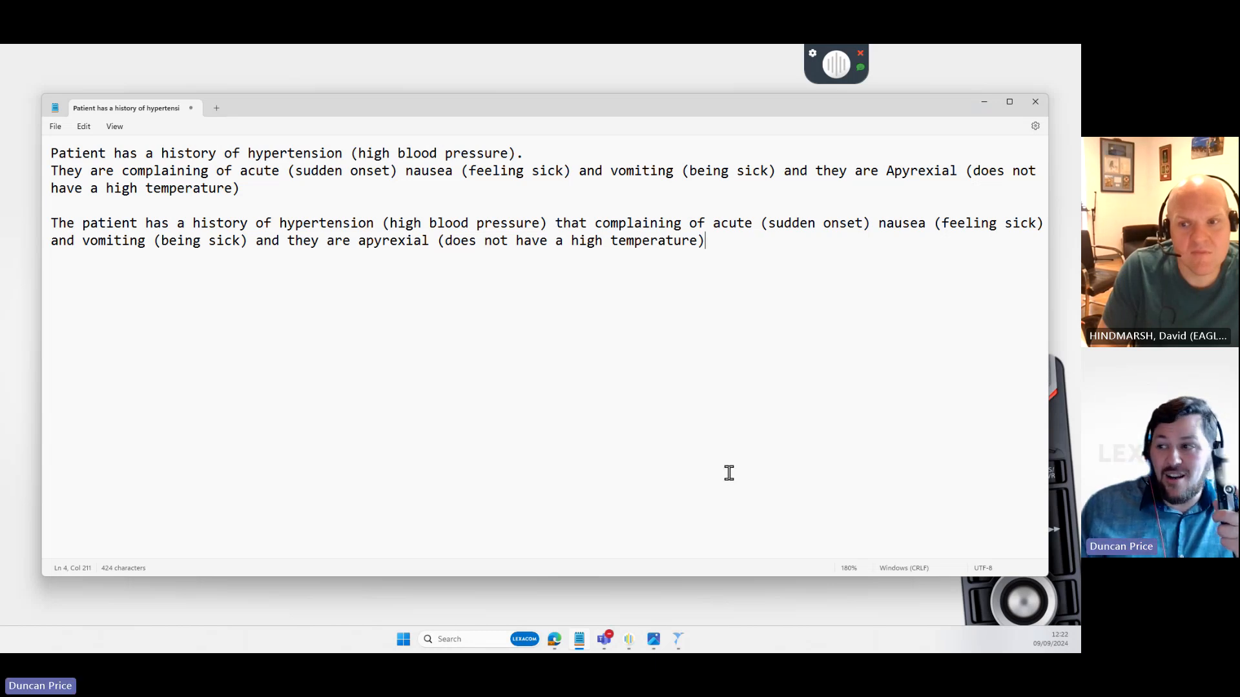
- Dictate BP 120/80, pulse 90, saturation 89% and 8 alcohol units into Objective, deleting the free-text alcohol sentence
left_click(860, 69)
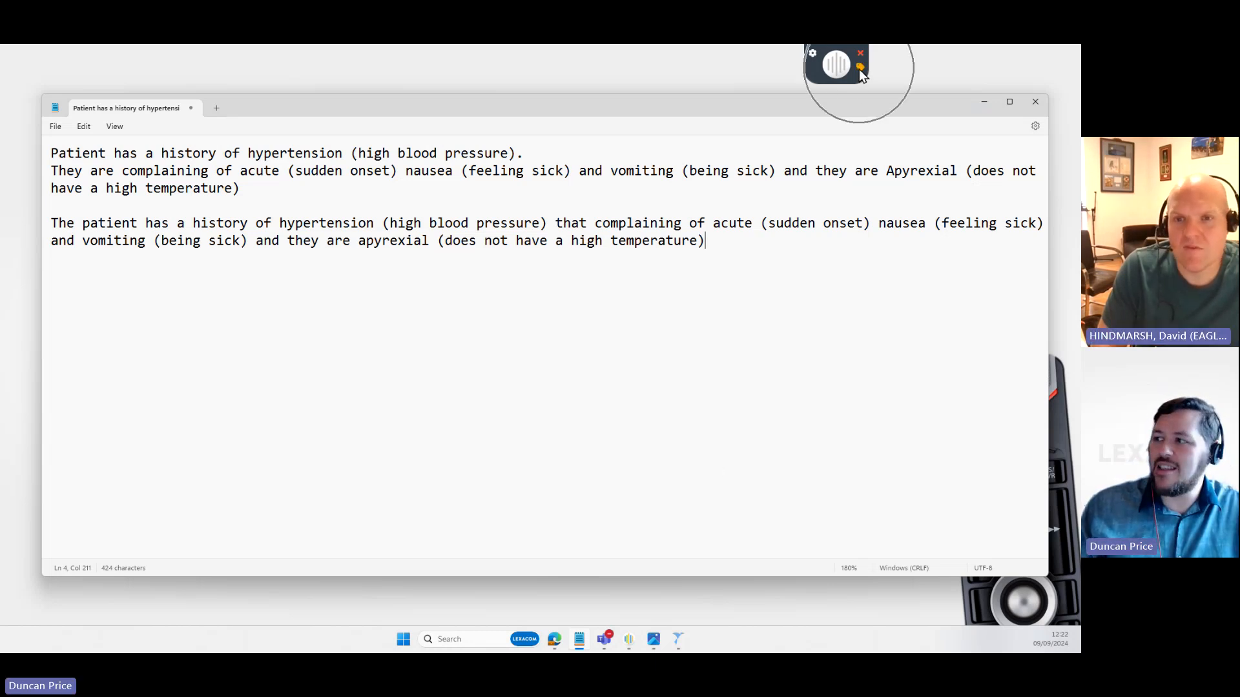
left_click(984, 101)
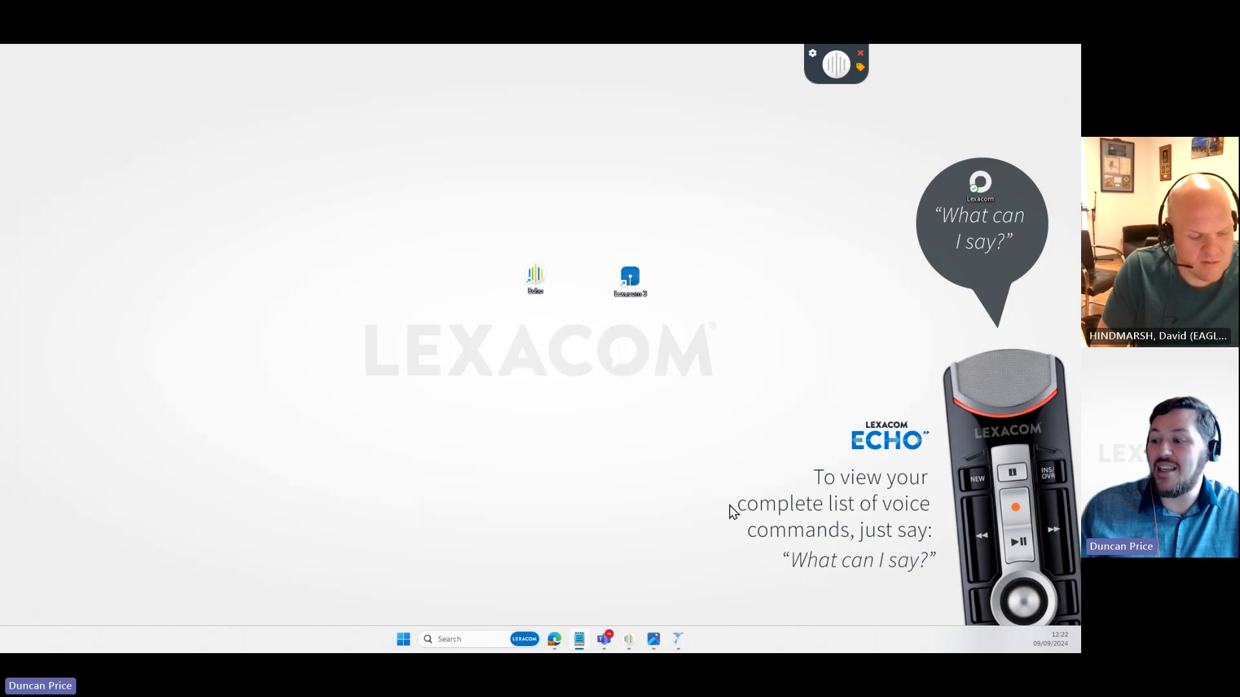
left_click(678, 639)
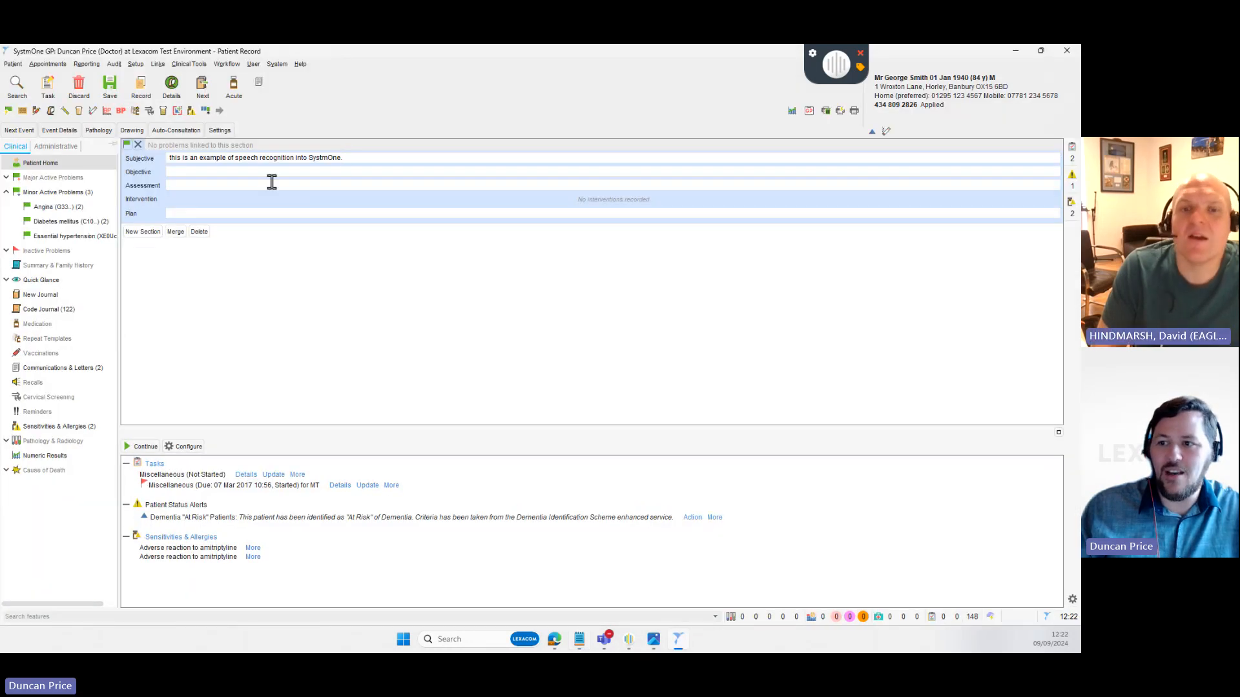
left_click(346, 167)
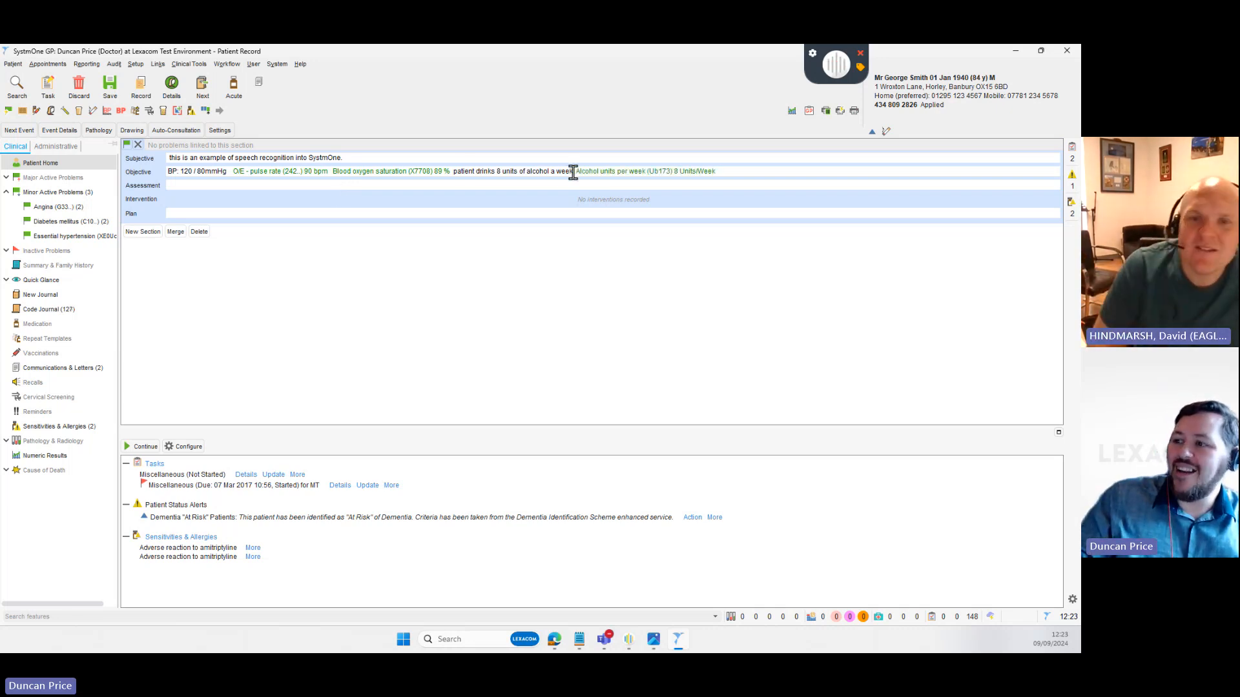
left_click_drag(489, 172, 456, 172)
key("Delete")
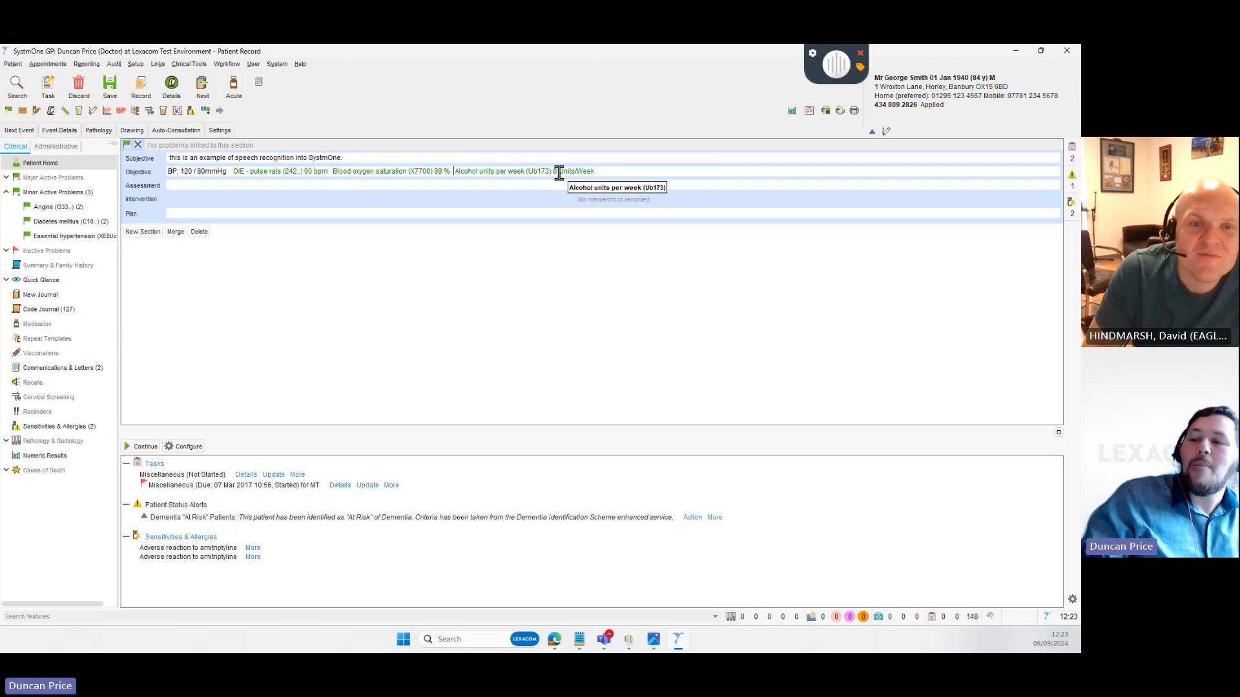
- Review the BP 120/80 entry, then dictate 'Hypertension Type II Diabetes epilepsy' into Assessment
double_click(193, 171)
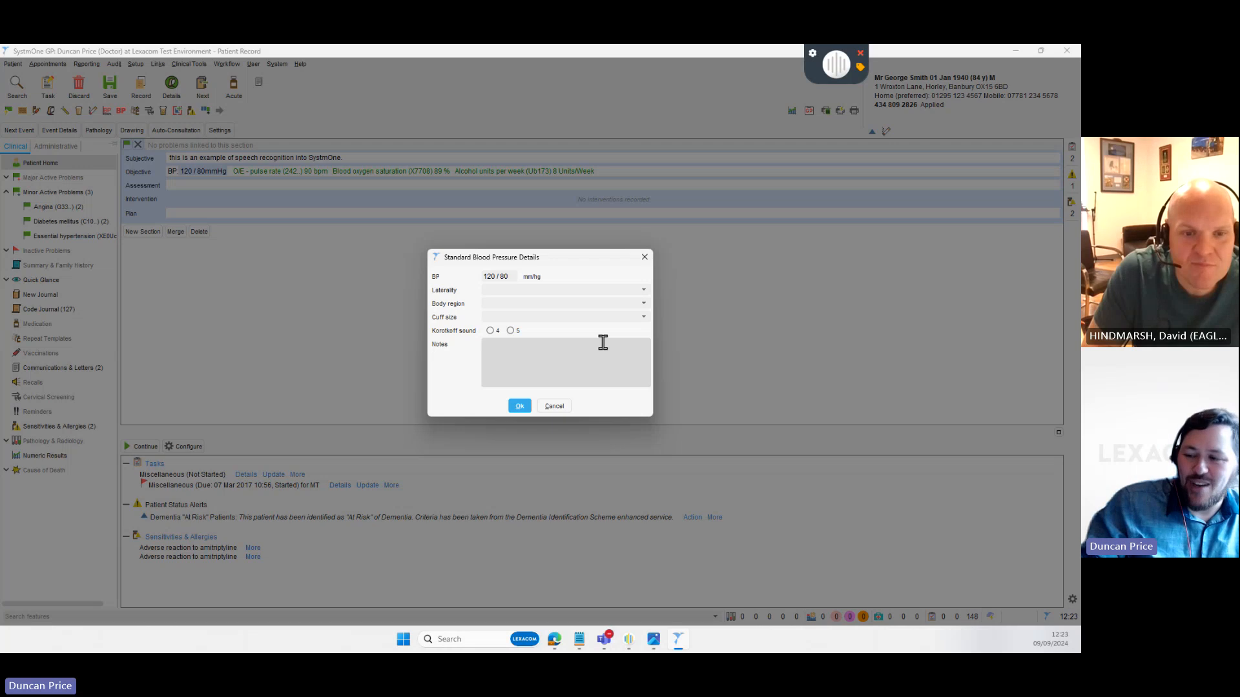
left_click(519, 406)
left_click(616, 170)
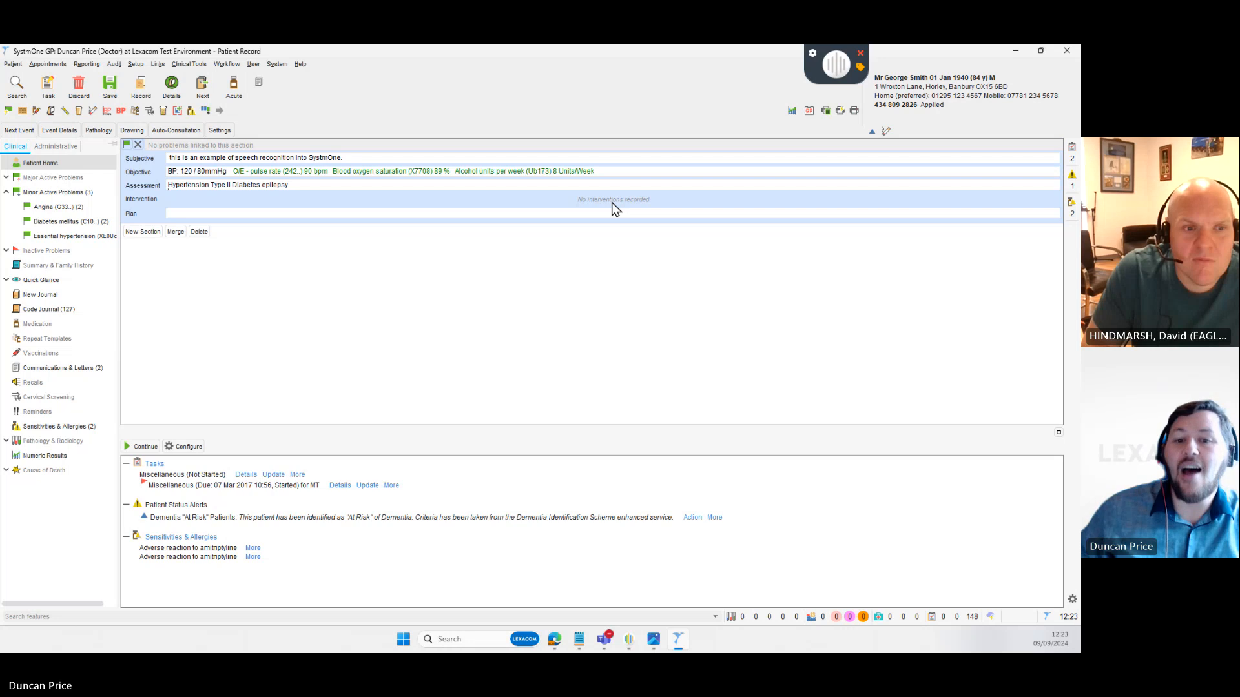
- Dictate Essential hypertension and Epilepsy medication review codes with 'continue on same medication' on new Assessment lines
key("Return")
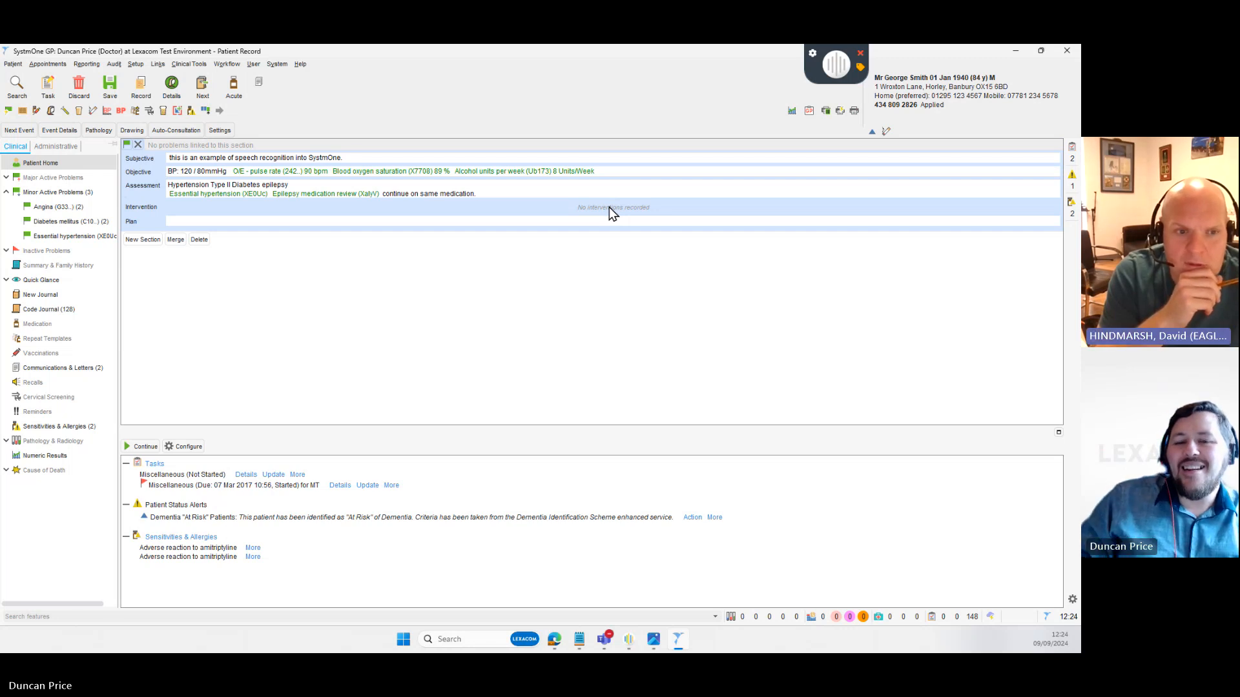
key("Return")
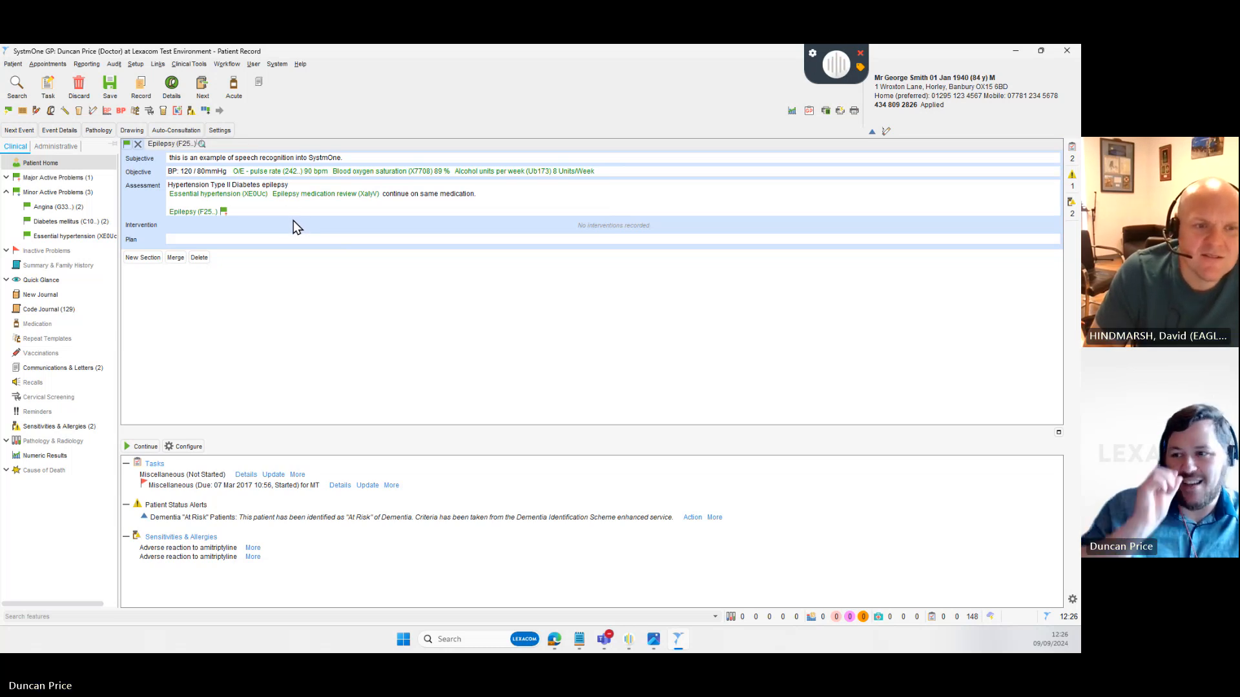
- File Epilepsy as a minor active problem, mark its F25.. entry as an ongoing episode, then minimise SystmOne
key("Return")
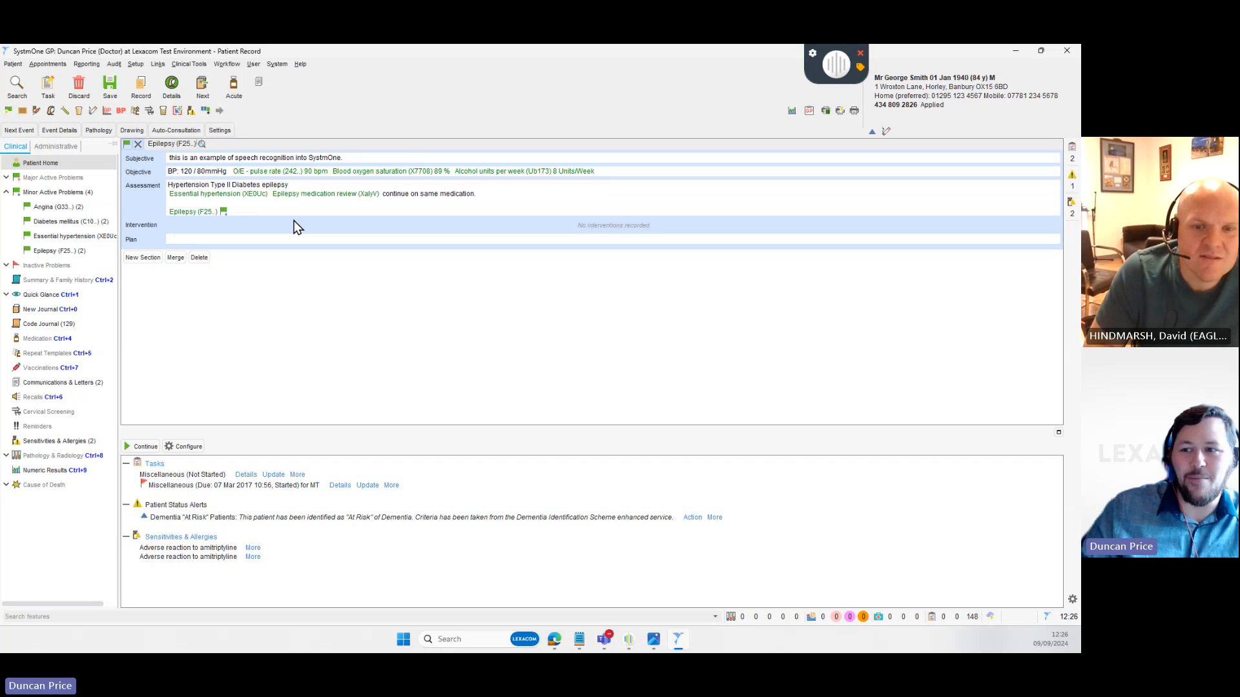
double_click(193, 212)
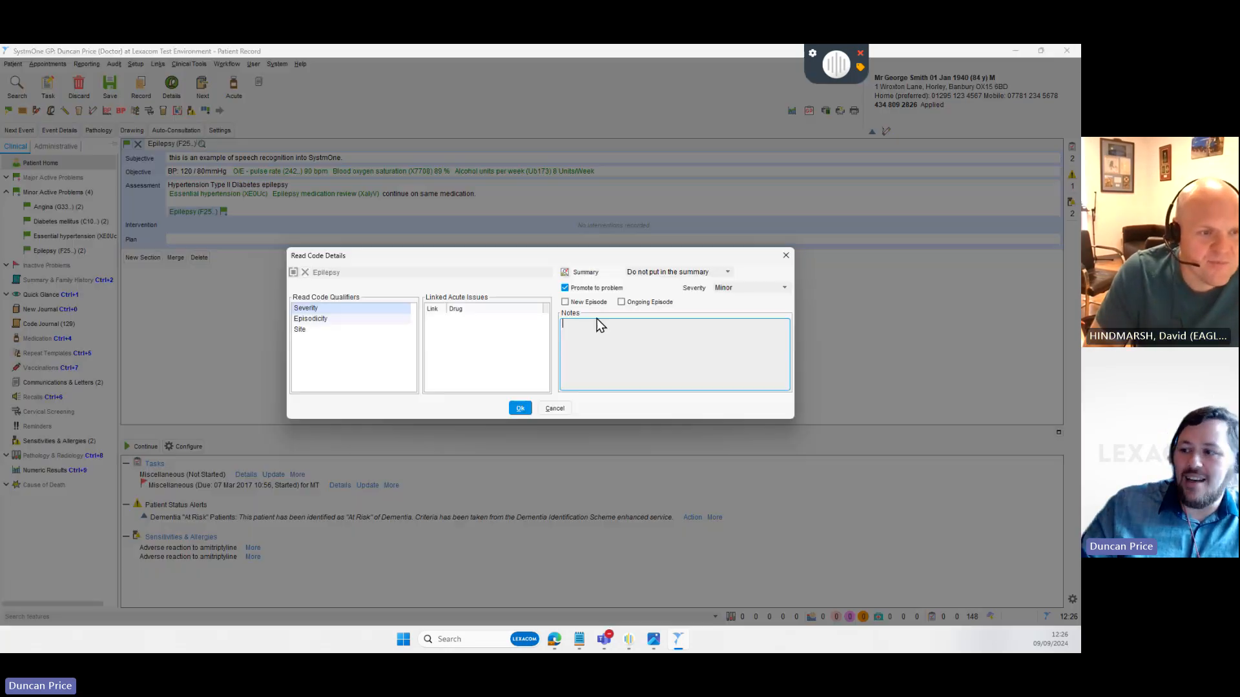
left_click(565, 302)
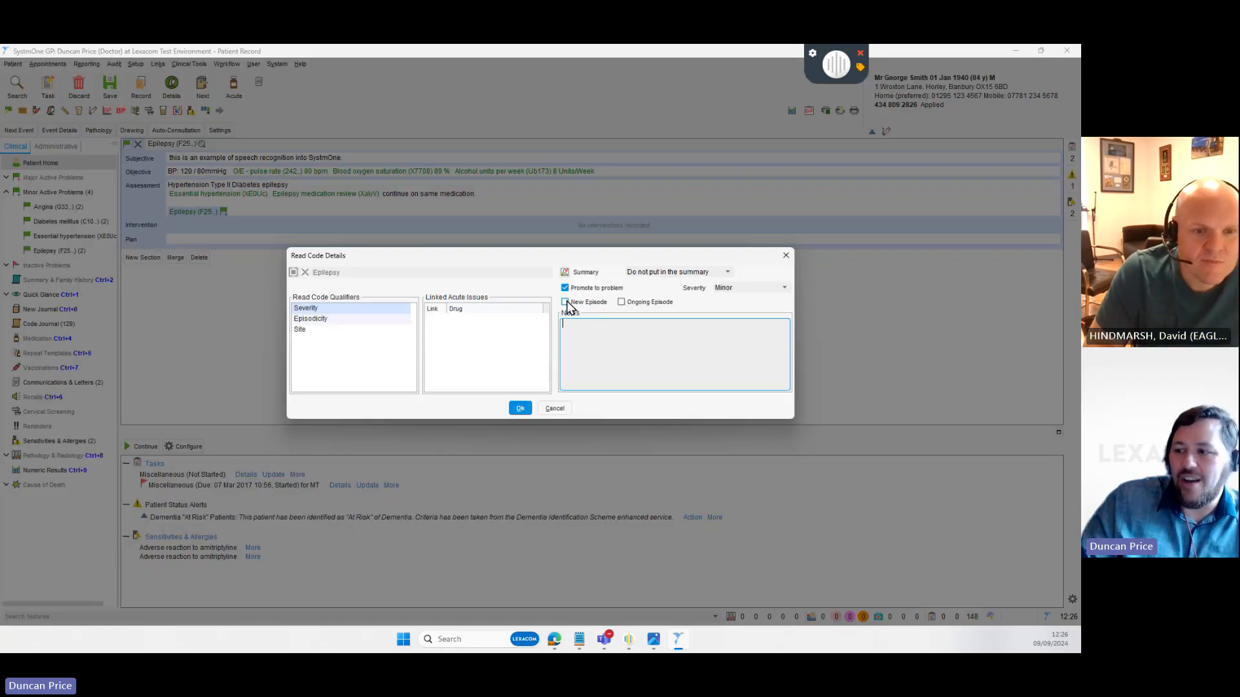
left_click(621, 302)
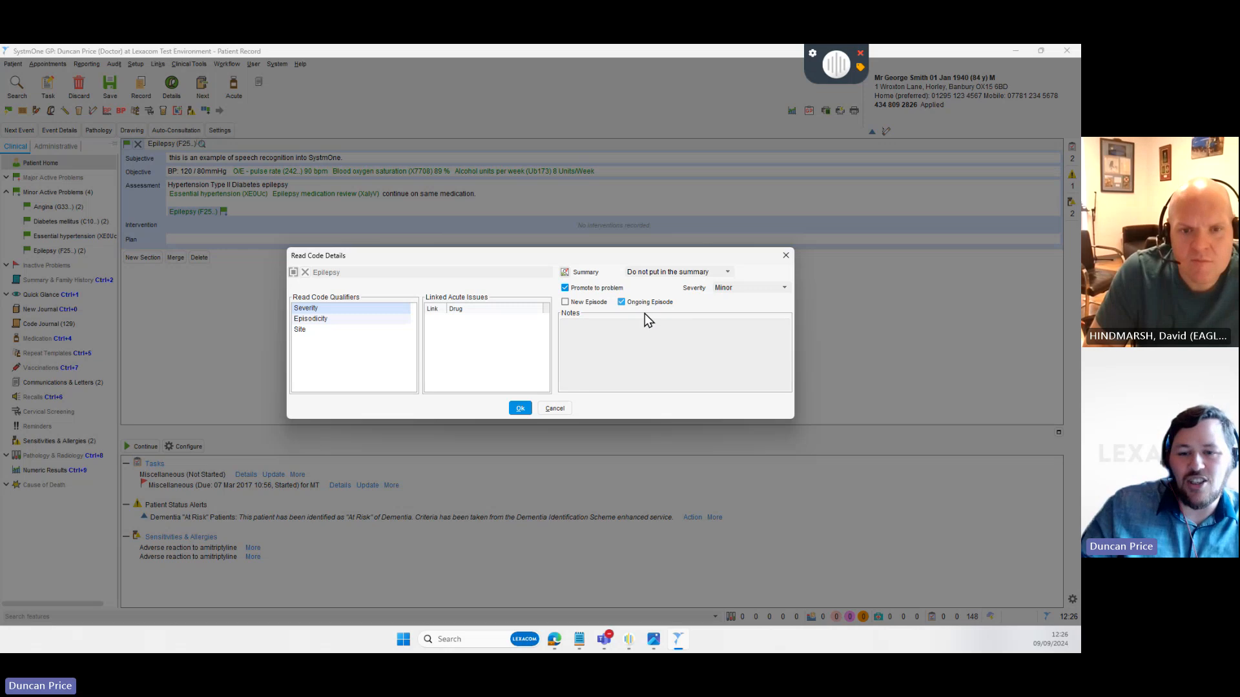
left_click(785, 256)
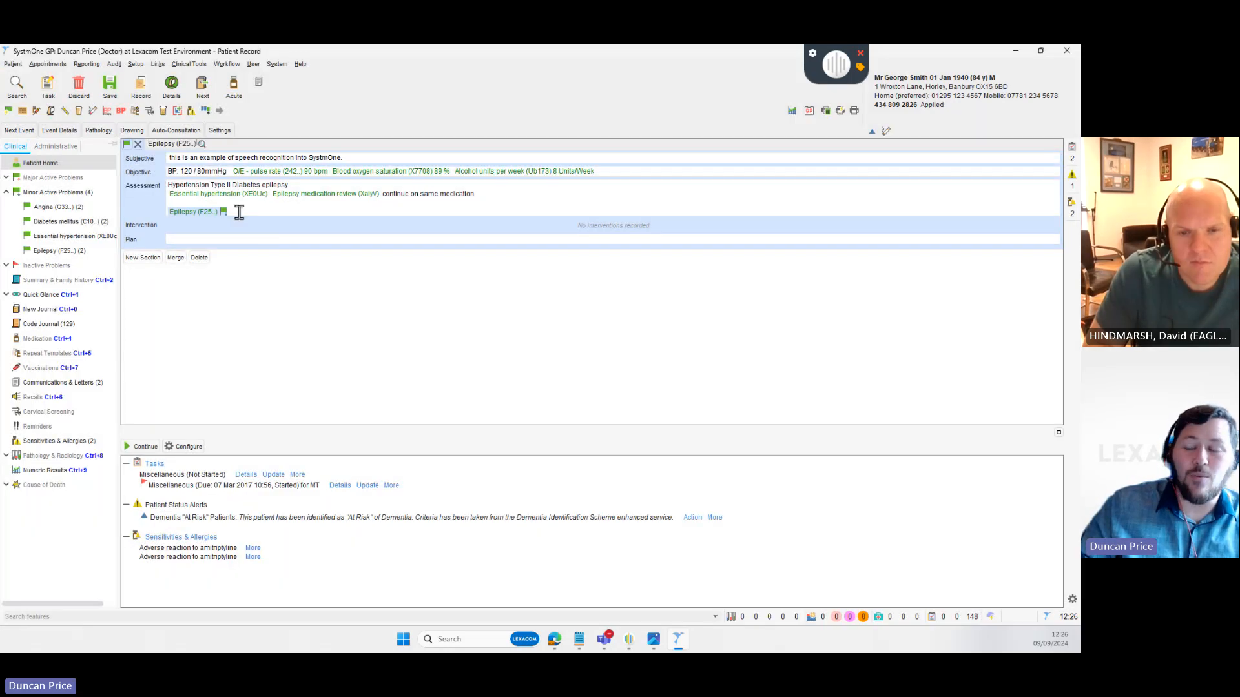
left_click(259, 211)
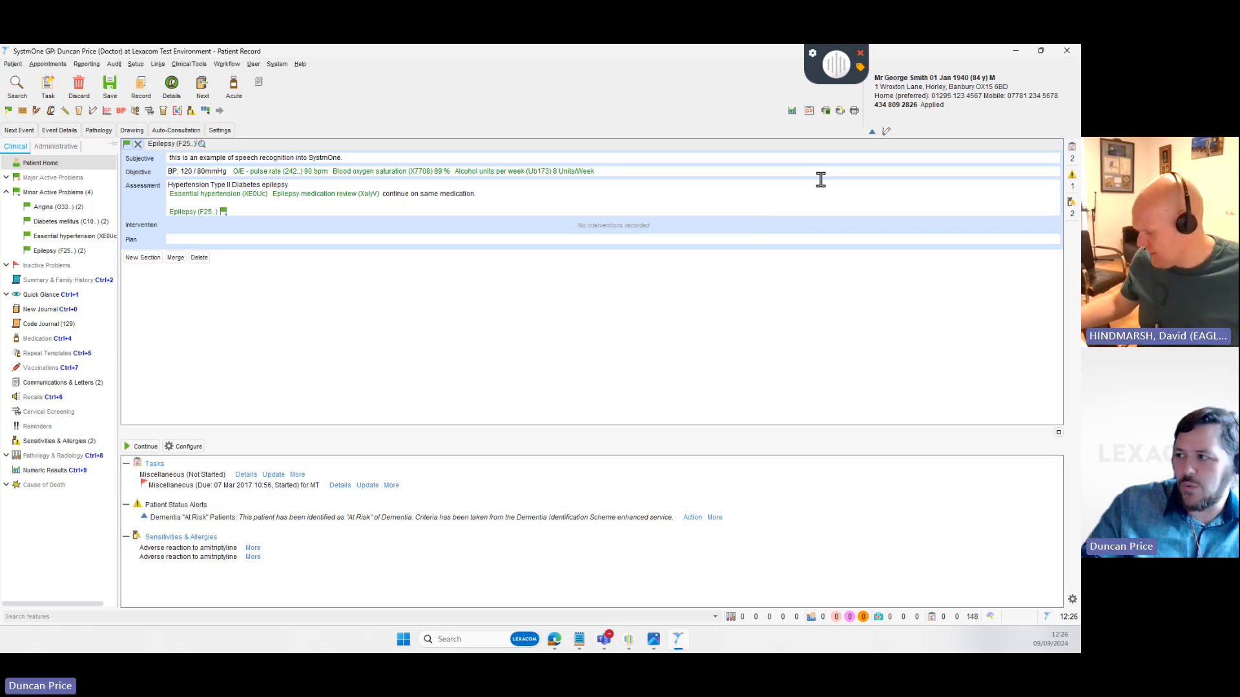
left_click(1016, 51)
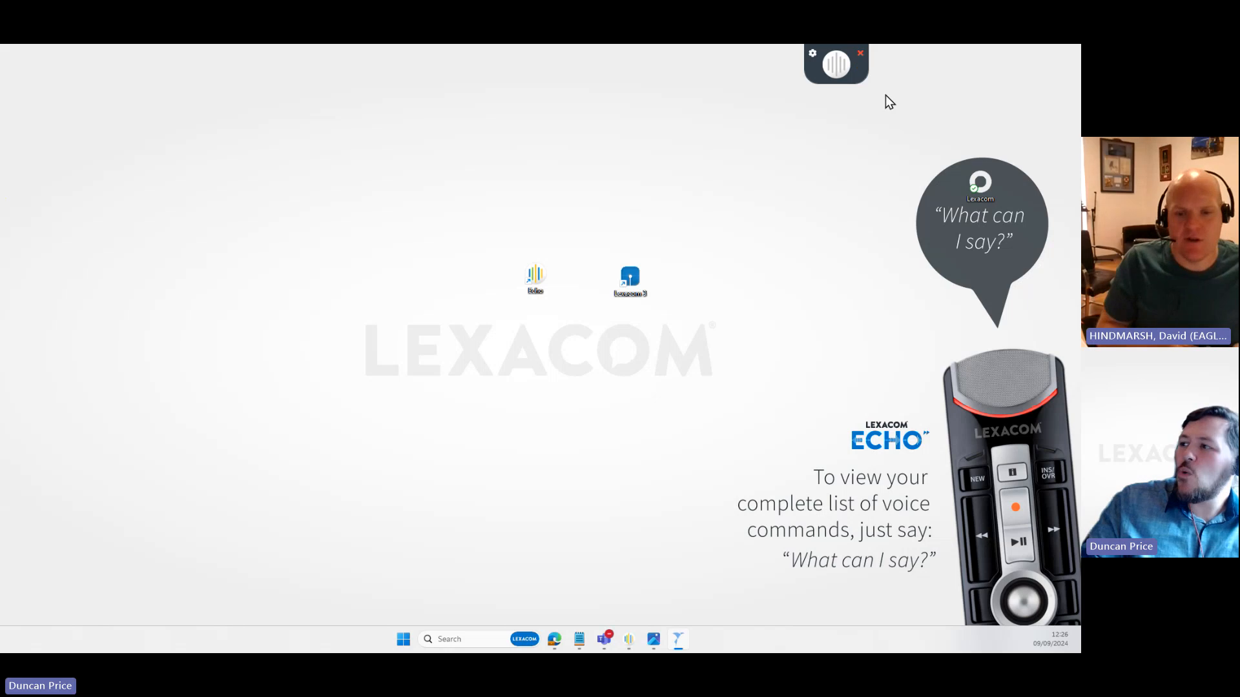
- Bring Notepad forward and delete all of the old note text
mouse_move(579, 639)
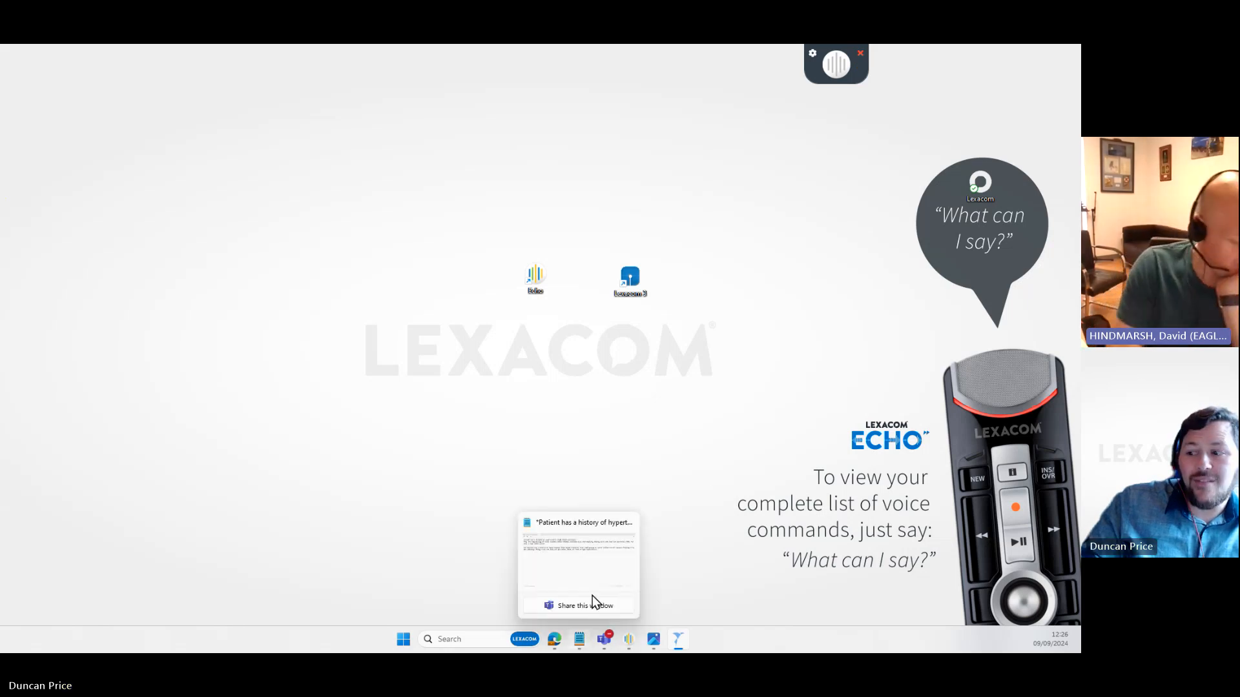
left_click(610, 574)
key("ctrl+a")
key("Delete")
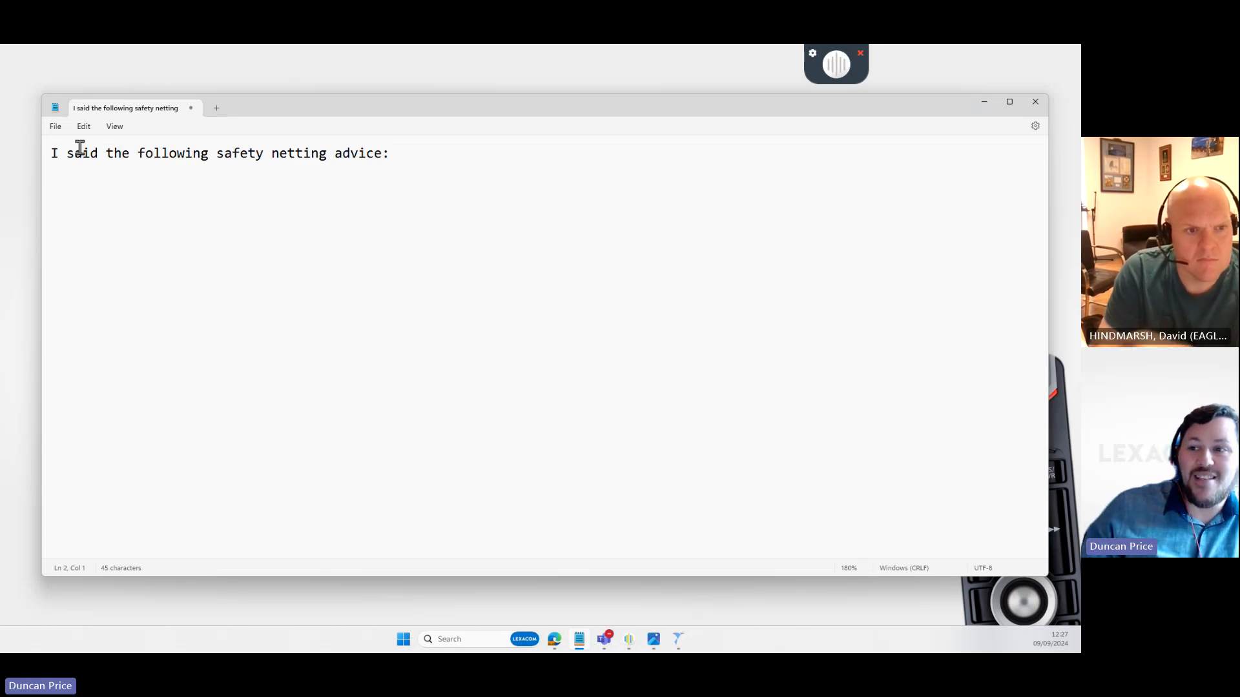
- Select portions of the safety-netting advice, then delete all the dictated notes text
left_click_drag(202, 153, 349, 153)
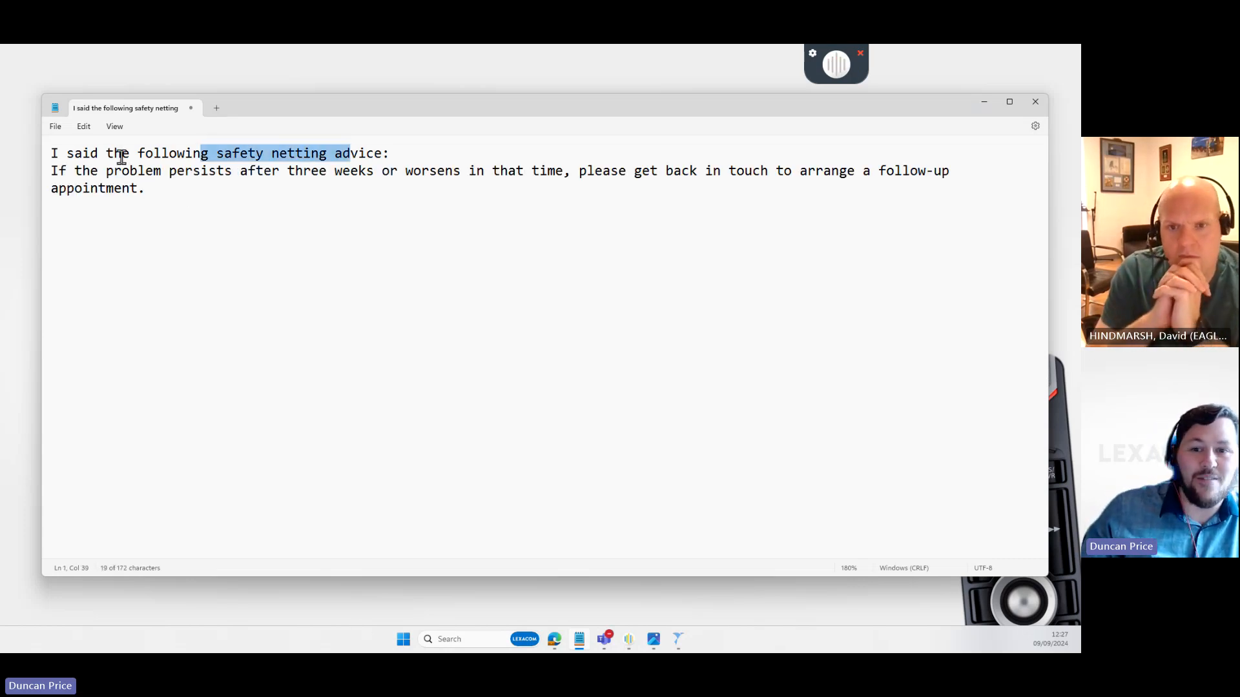
left_click_drag(48, 172, 213, 227)
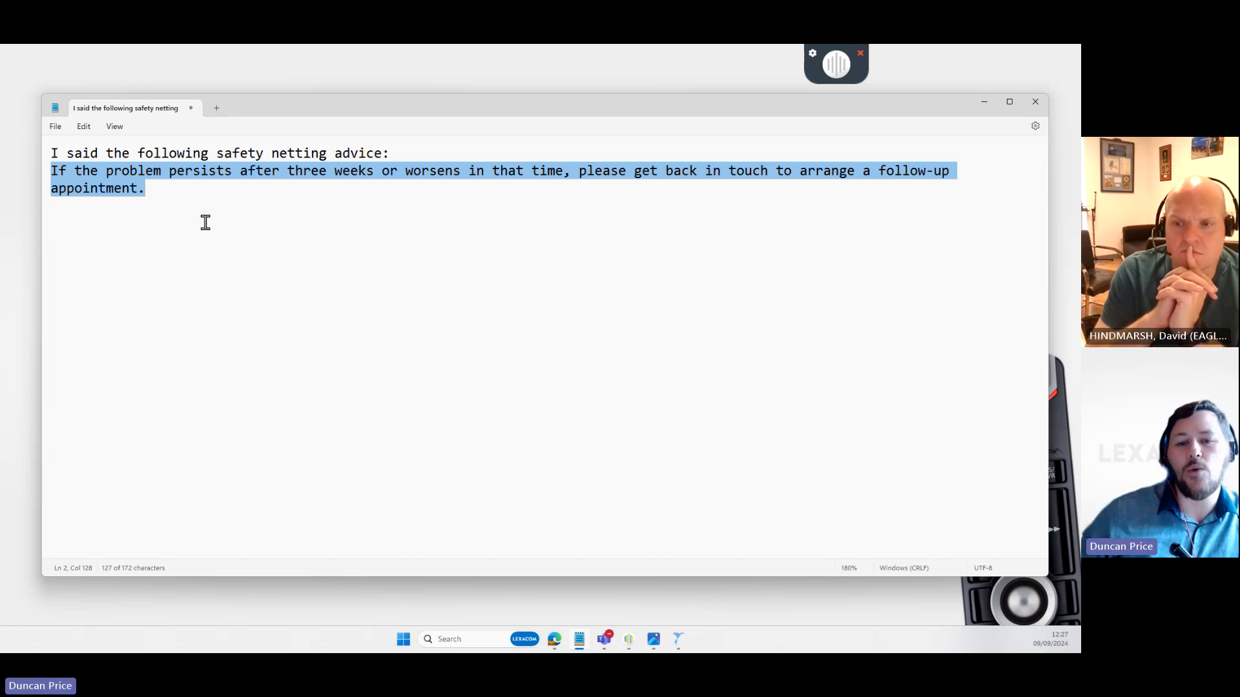
left_click(265, 291)
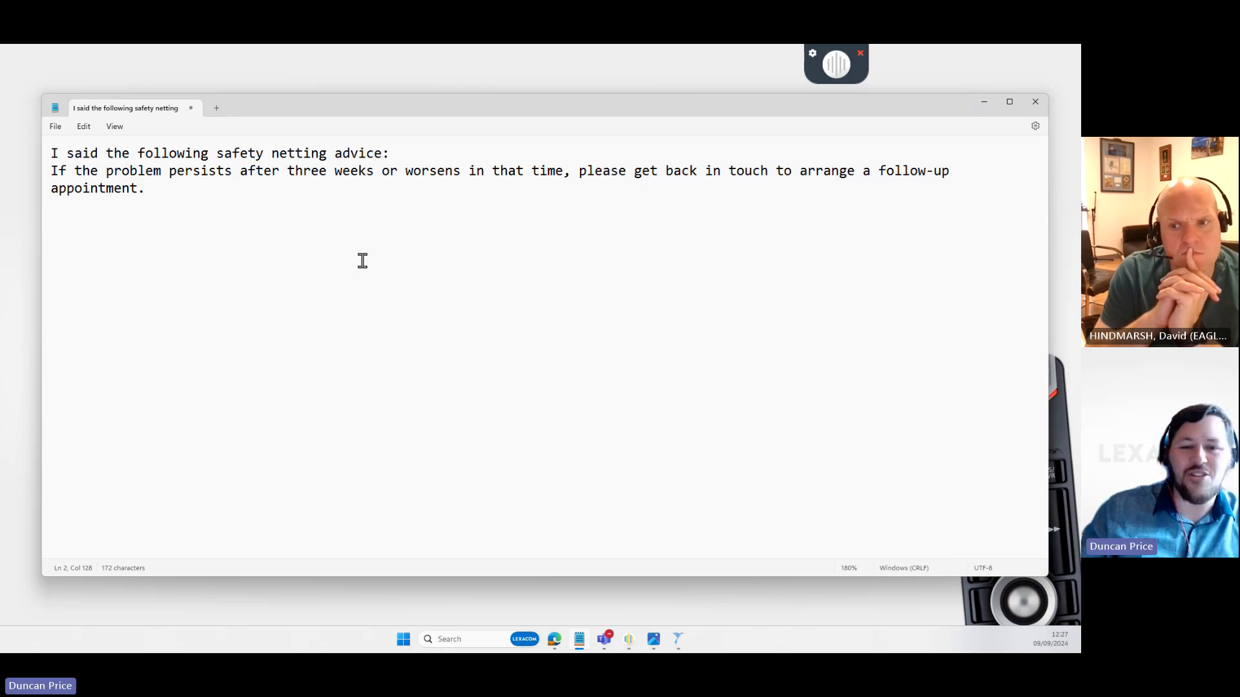
key("ctrl+a")
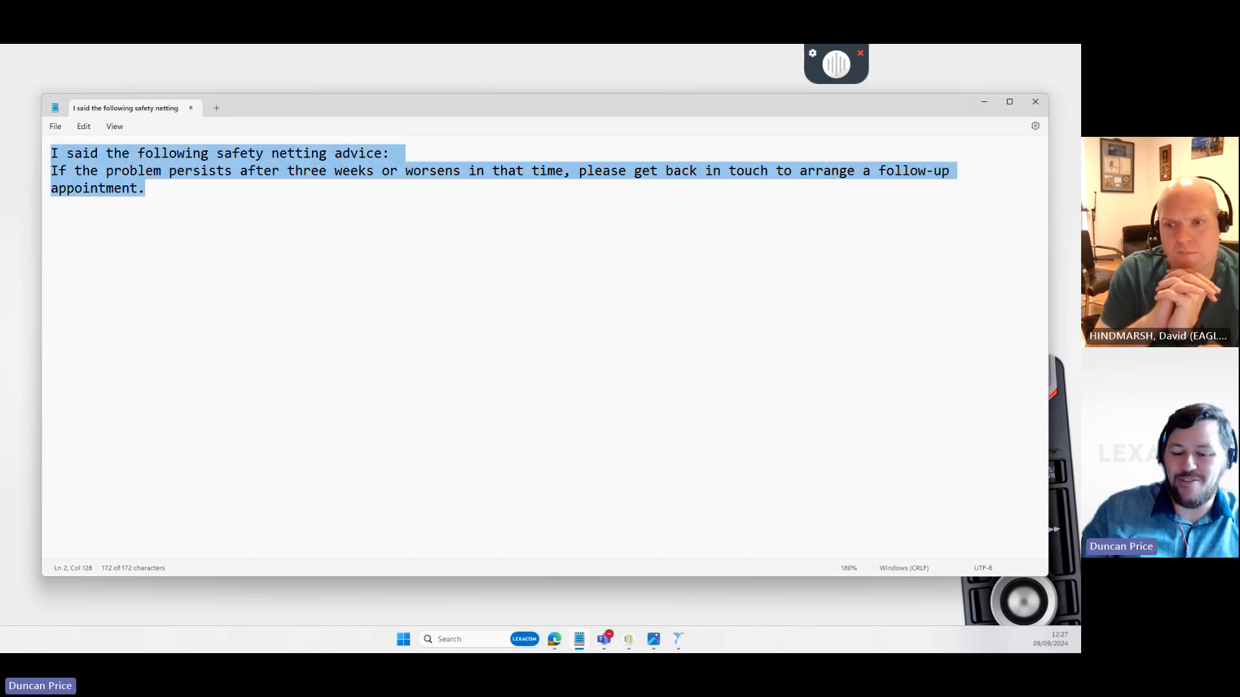
key("Delete")
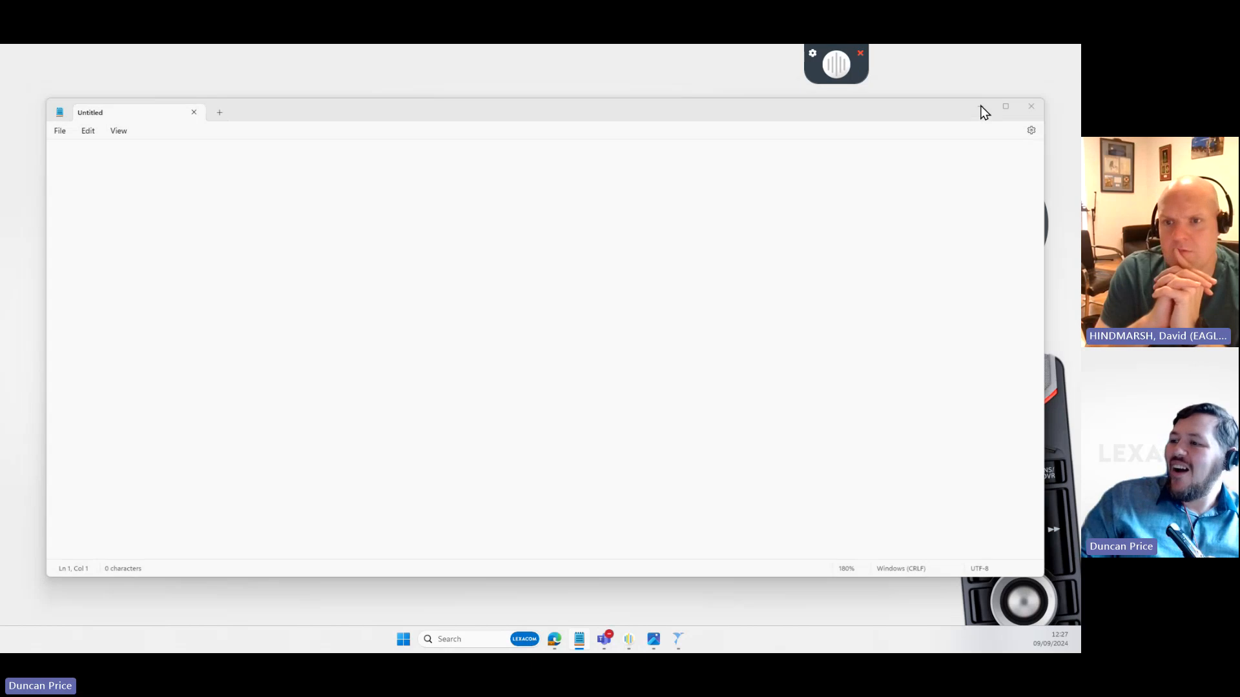
- Minimise Notepad and launch Lexacom 3 from its desktop icon
left_click(982, 103)
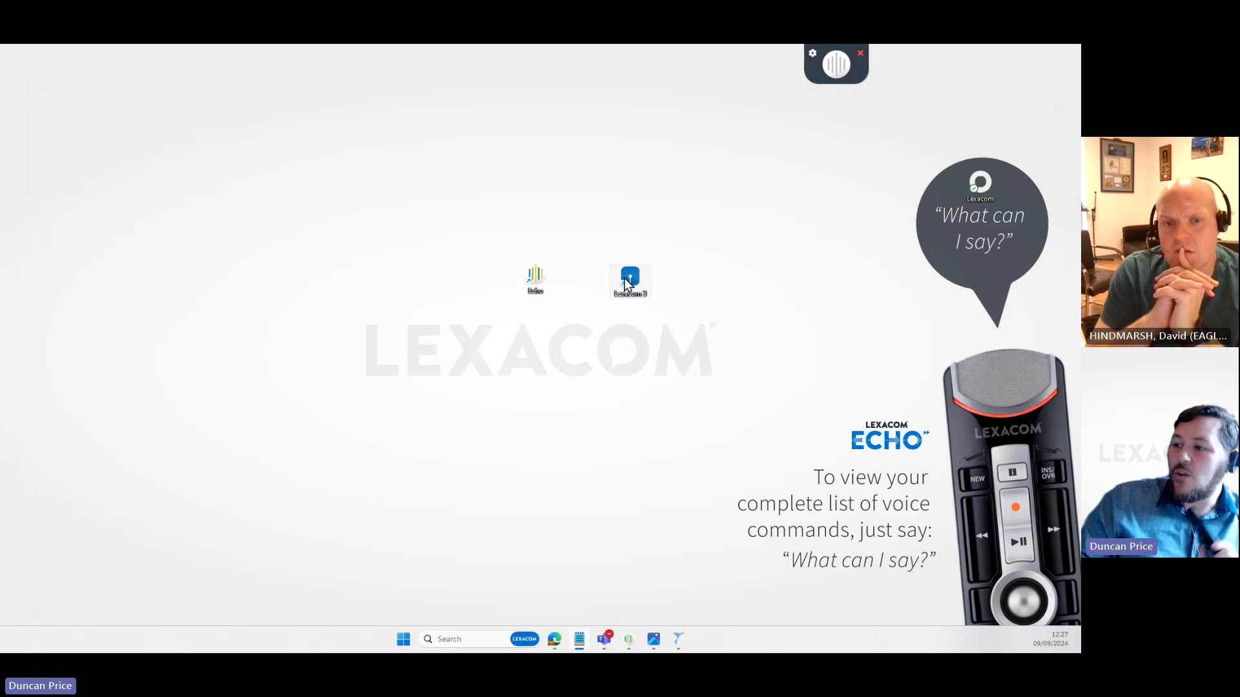
left_click_drag(626, 284, 626, 289)
double_click(627, 290)
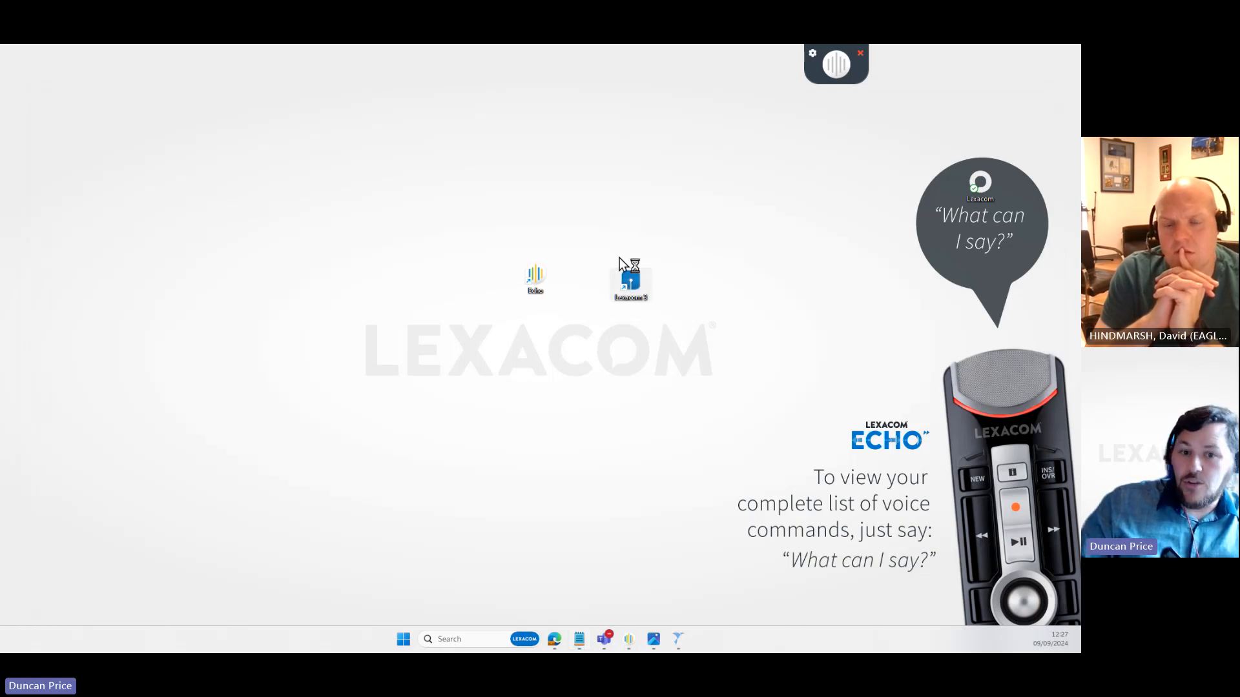
- Open the Echo support page in the browser via the Echo widget's gear menu and Help submenu
left_click(814, 53)
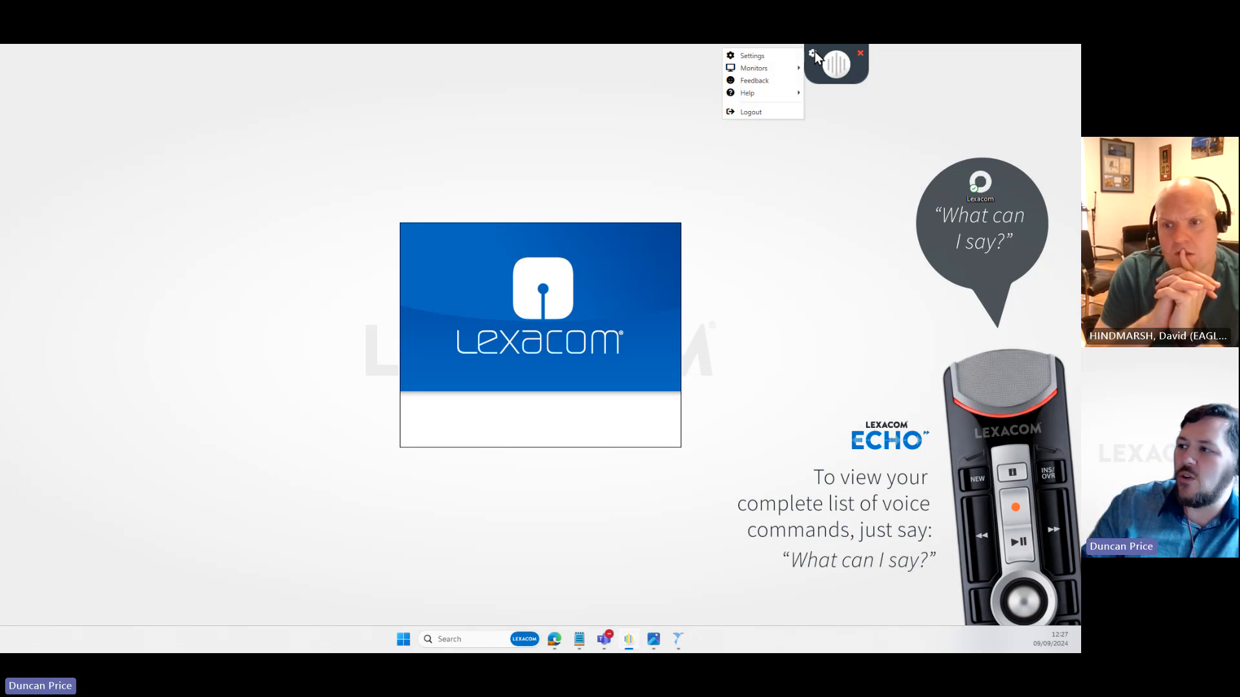
left_click(756, 94)
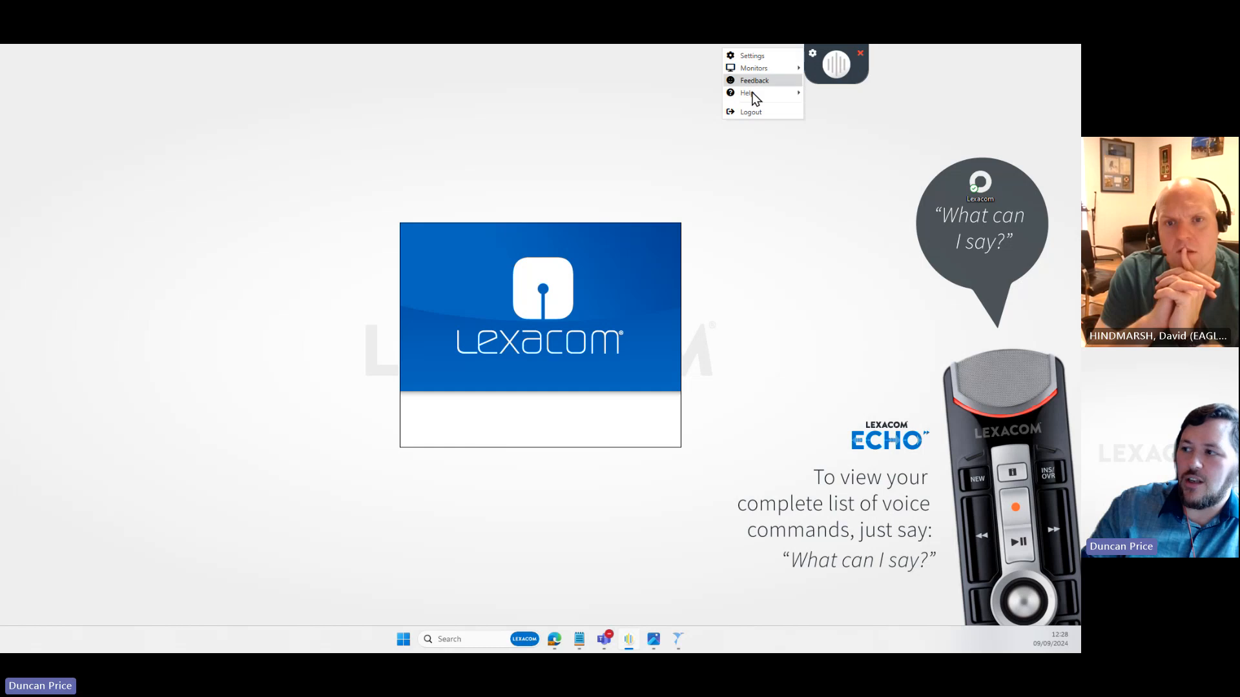
left_click(755, 95)
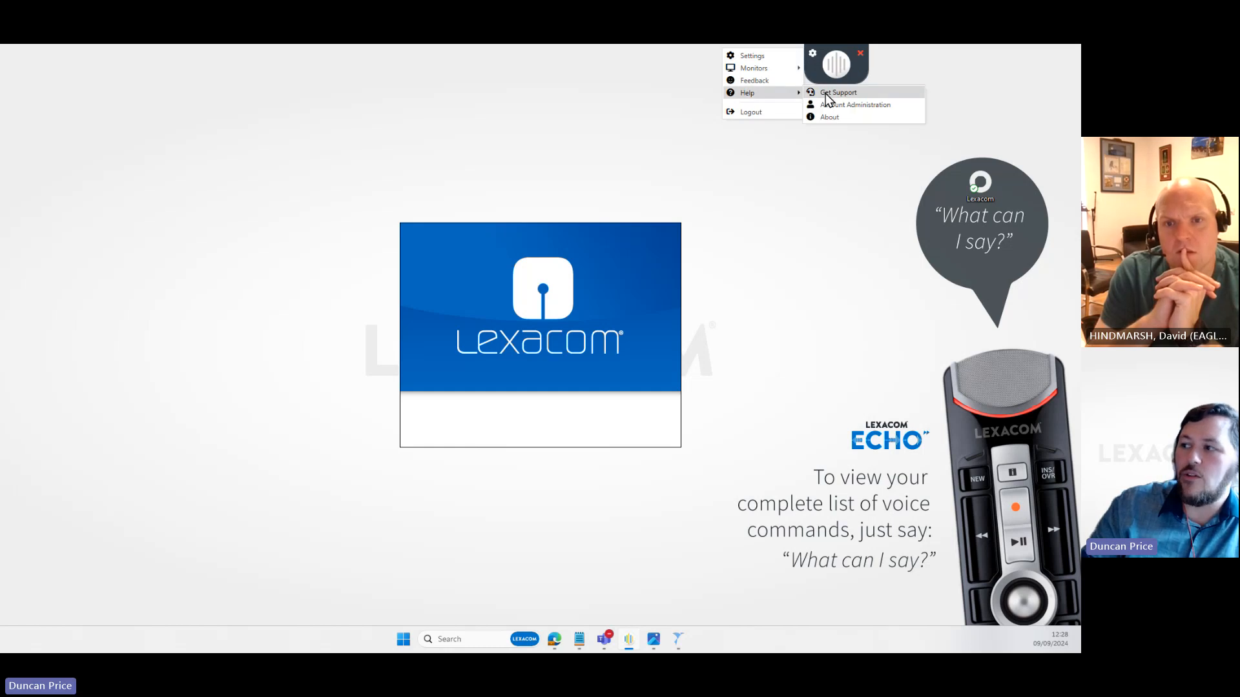
key("ctrl")
key("ctrl")
left_click(826, 94)
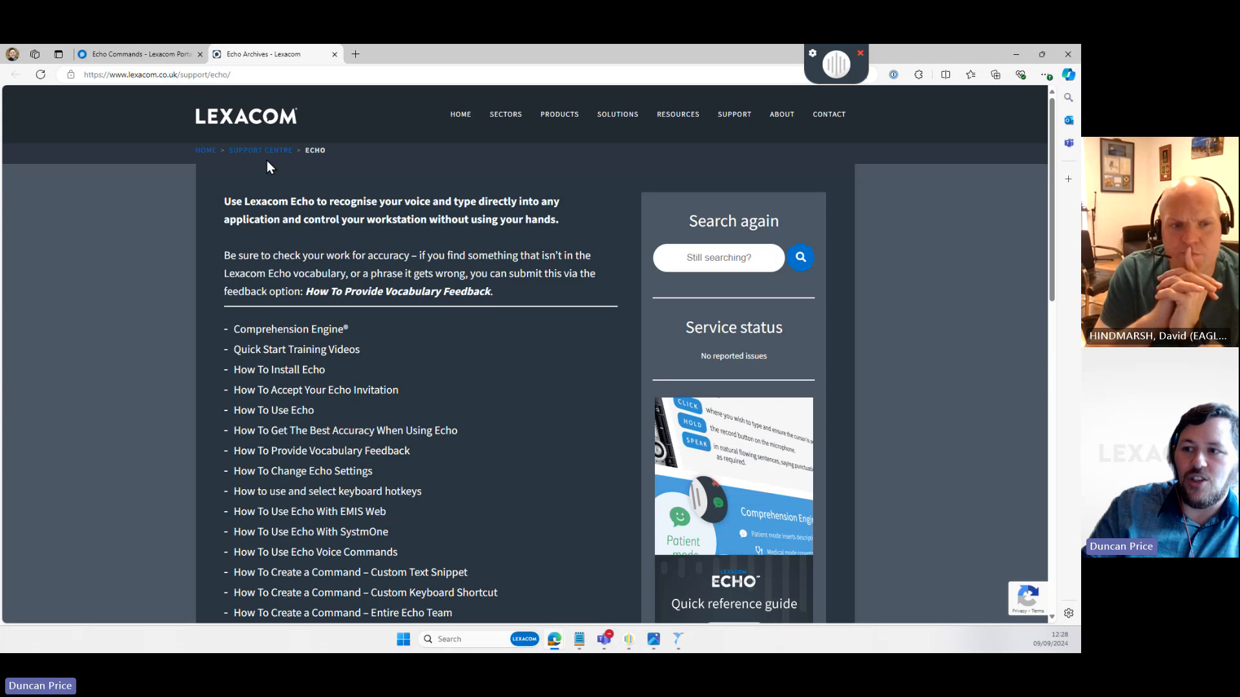
- Scroll the Echo support page and download the Echo quick reference guide
scroll(299, 323, "down", 2)
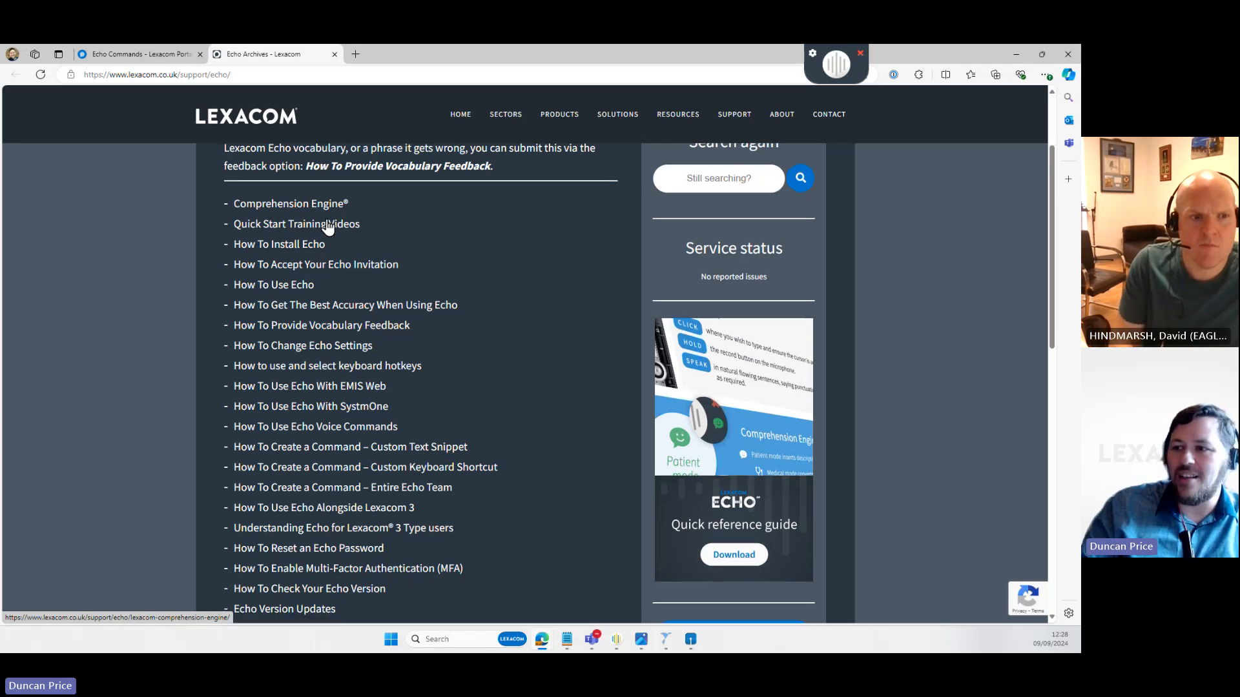
scroll(327, 222, "down", 1)
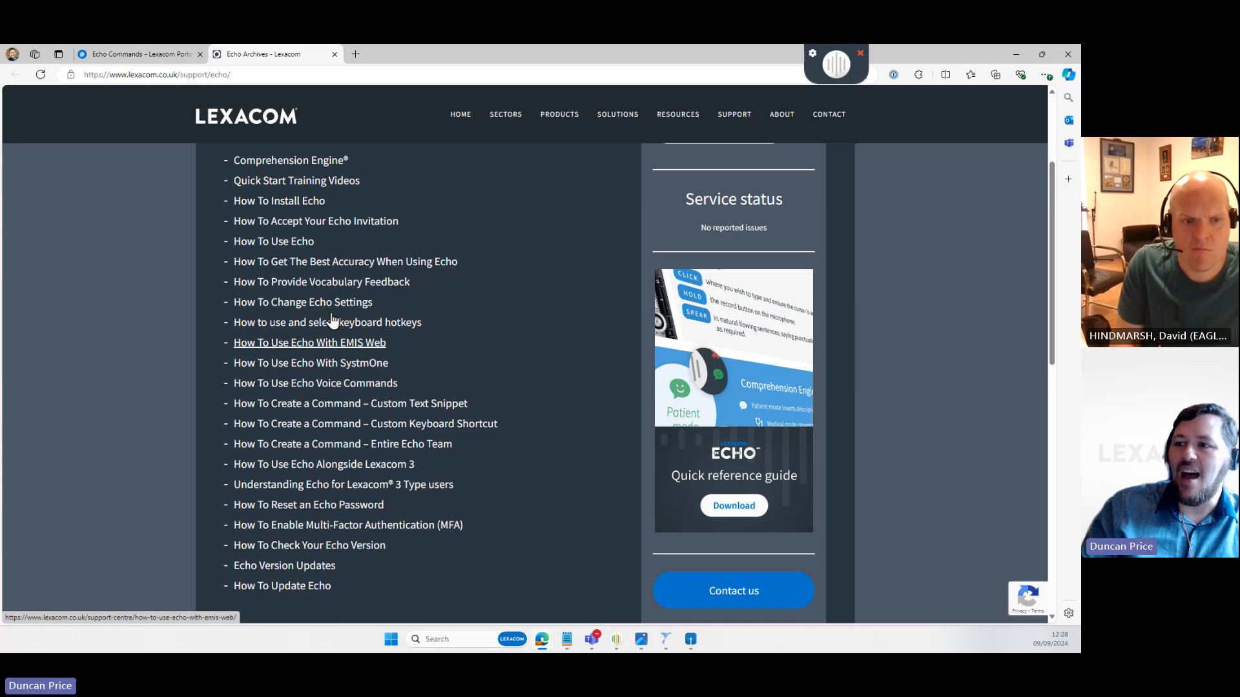
left_click(319, 163)
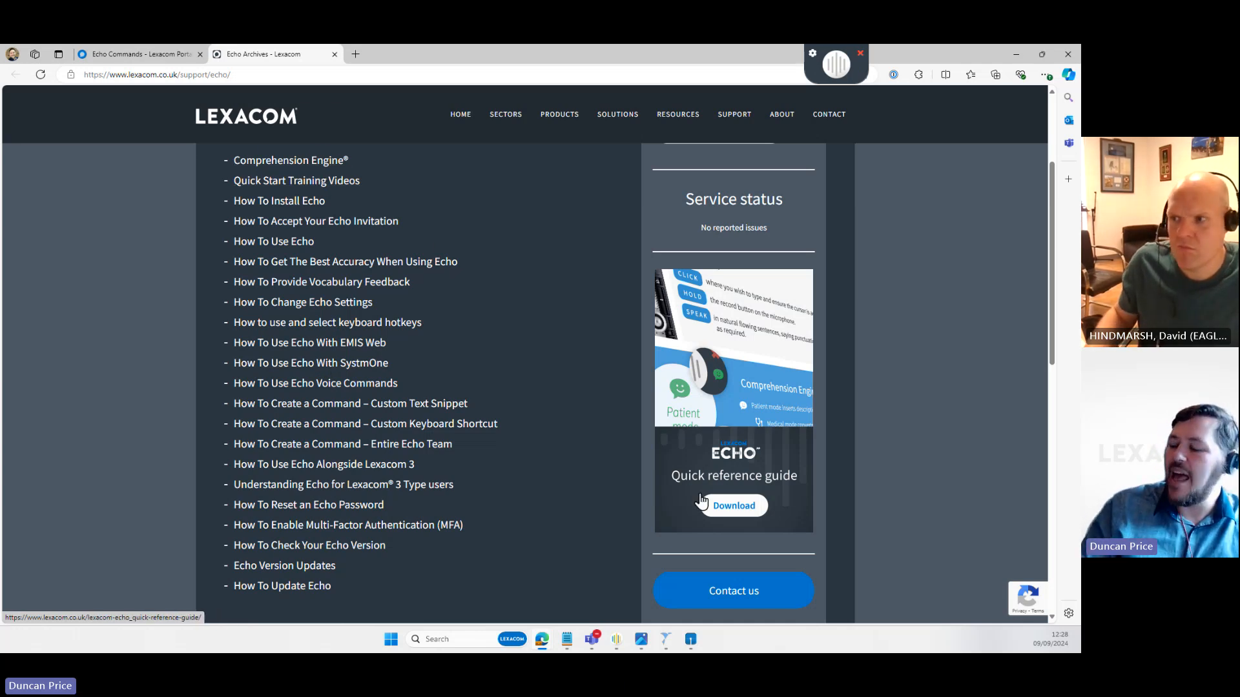
left_click(742, 509)
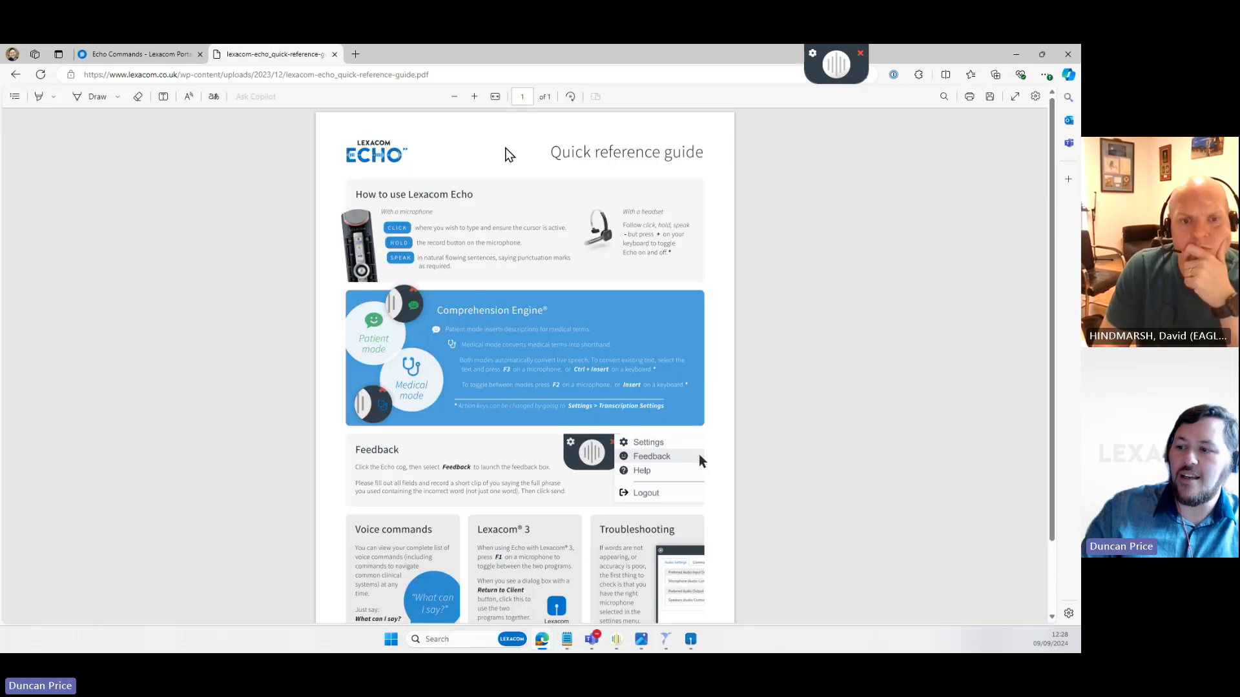
- Scroll through the quick reference guide PDF, then minimise Edge to return to the desktop
scroll(501, 158, "down", 3)
scroll(588, 400, "up", 2)
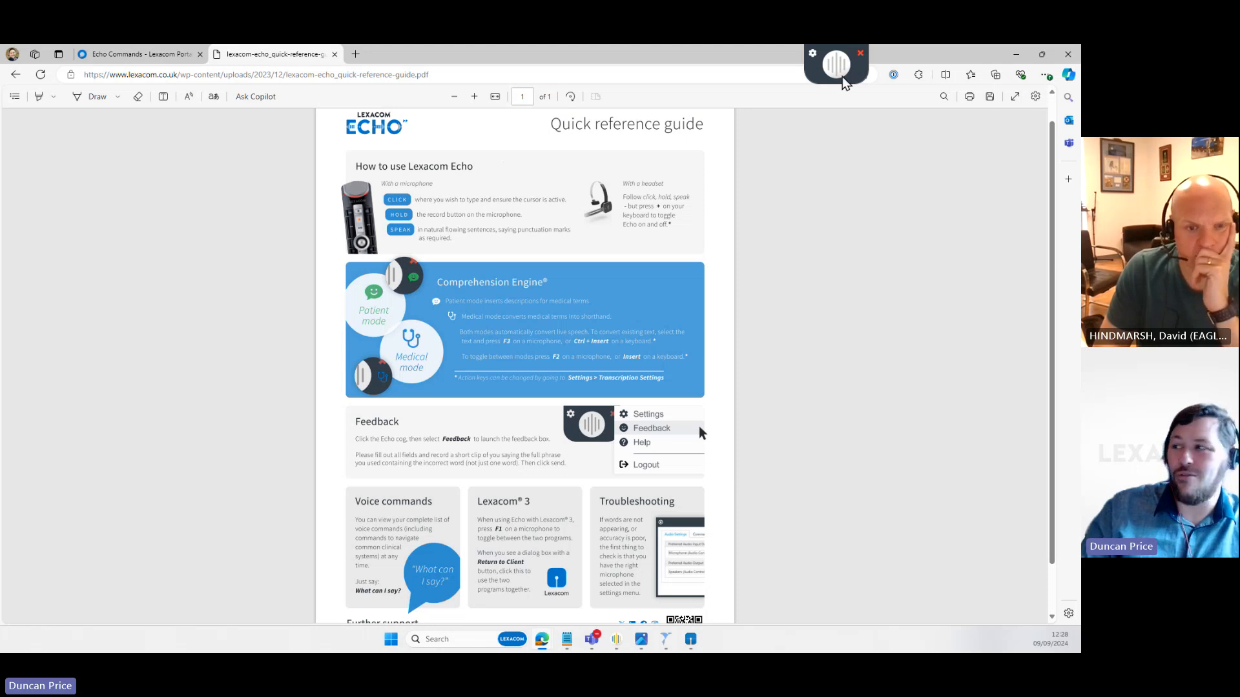
left_click(1017, 57)
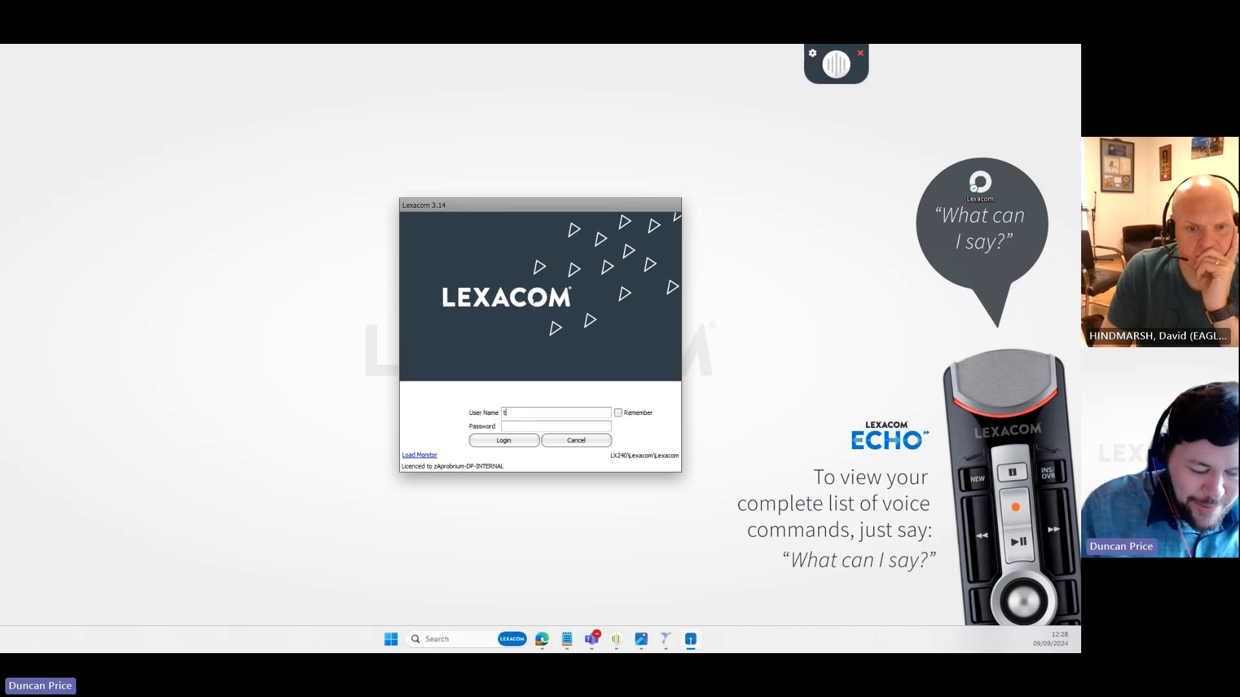
- Log in to Lexacom 3.14 with the user name and password
type("talk")
key("Tab")
type("tal")
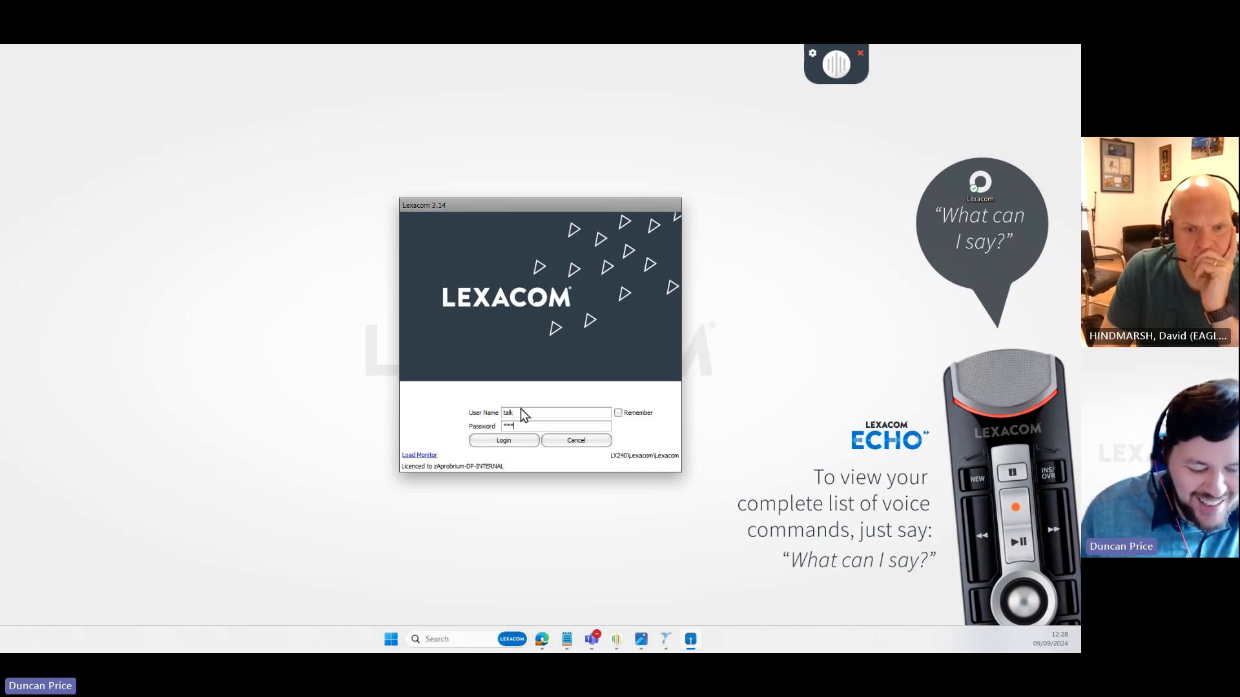
type("k")
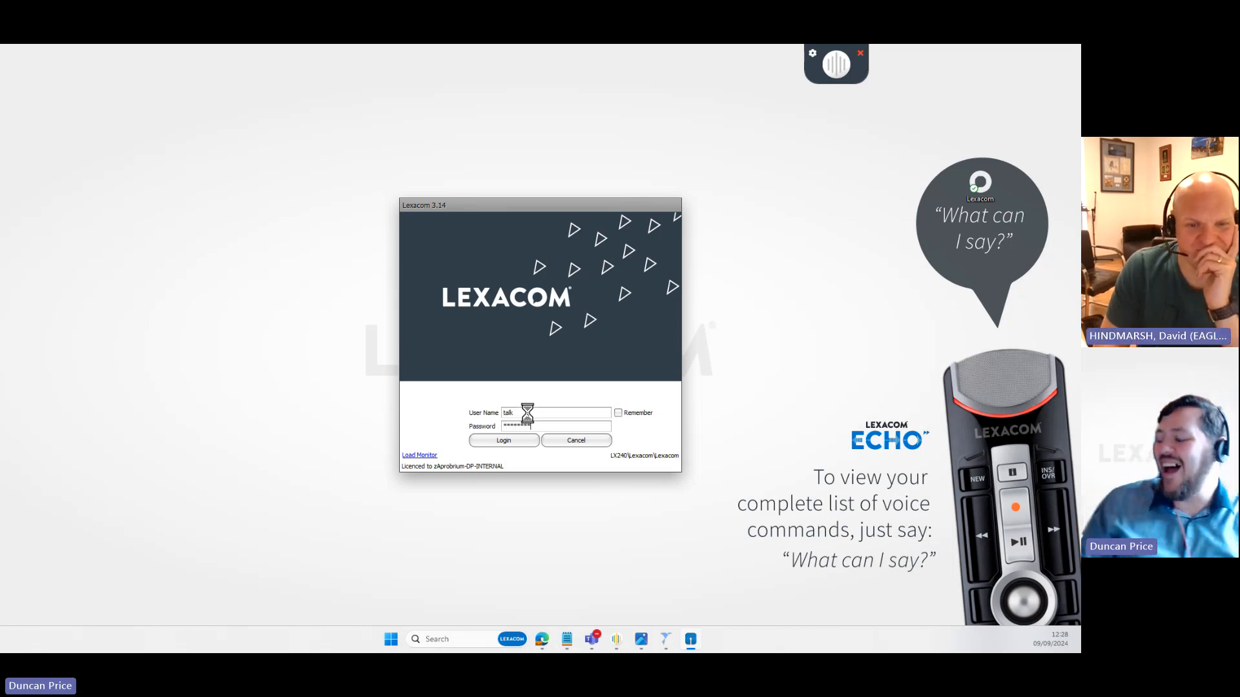
key("Return")
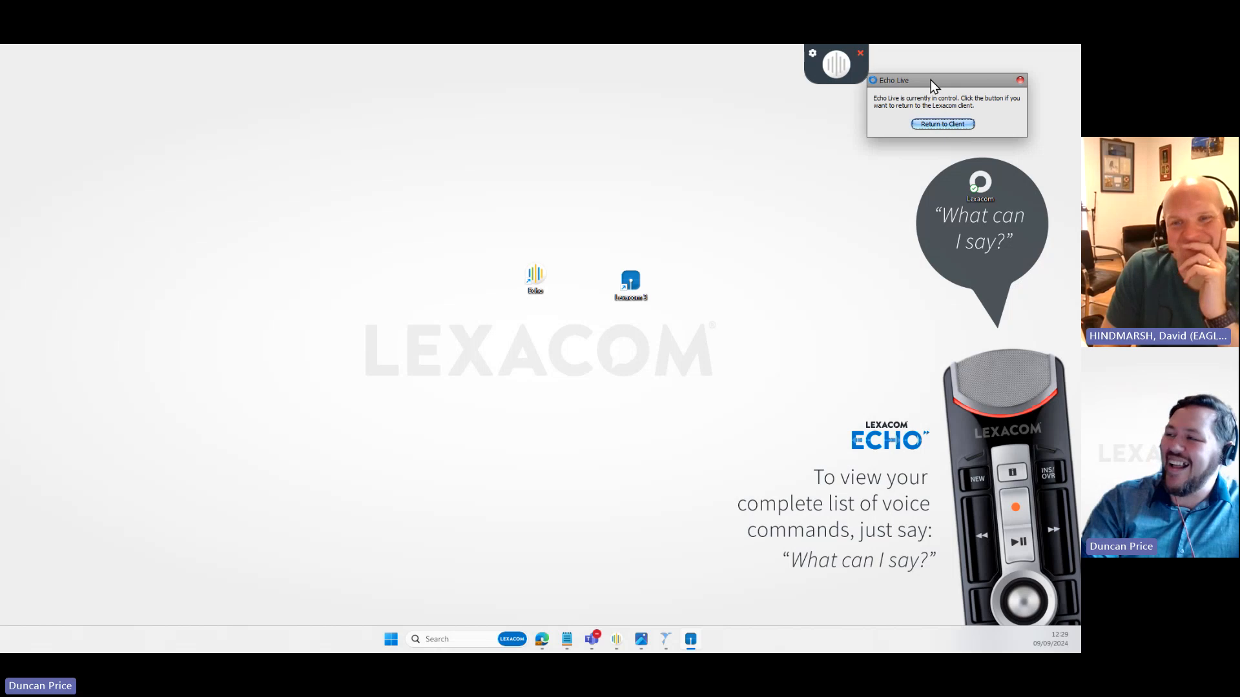
- Move the Echo Live notice aside and choose Return to Client to hand control back to Lexacom 3
left_click_drag(931, 80, 965, 91)
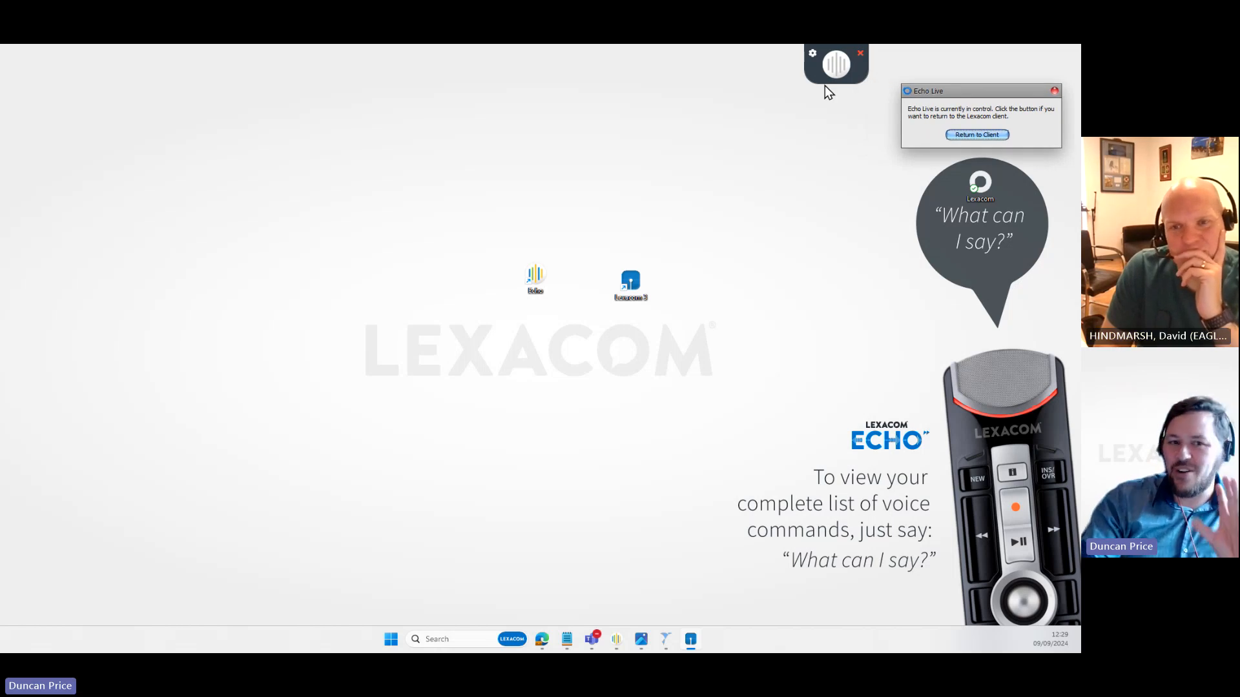
left_click_drag(983, 95, 969, 94)
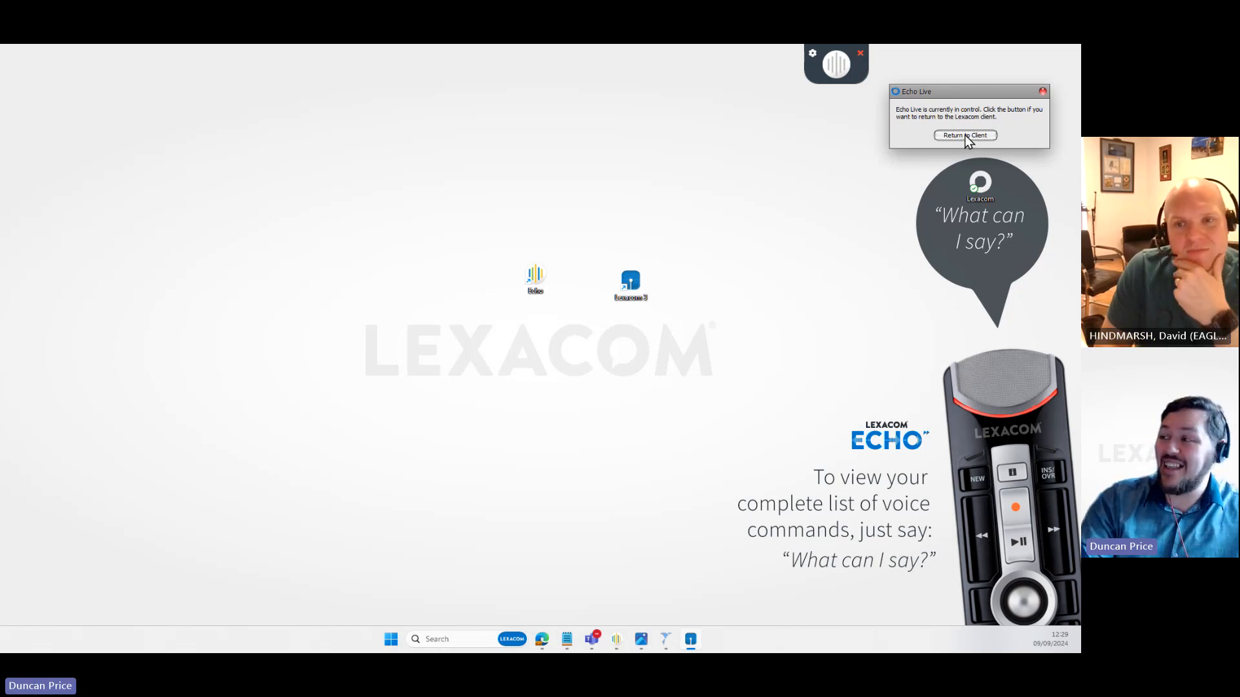
left_click(965, 135)
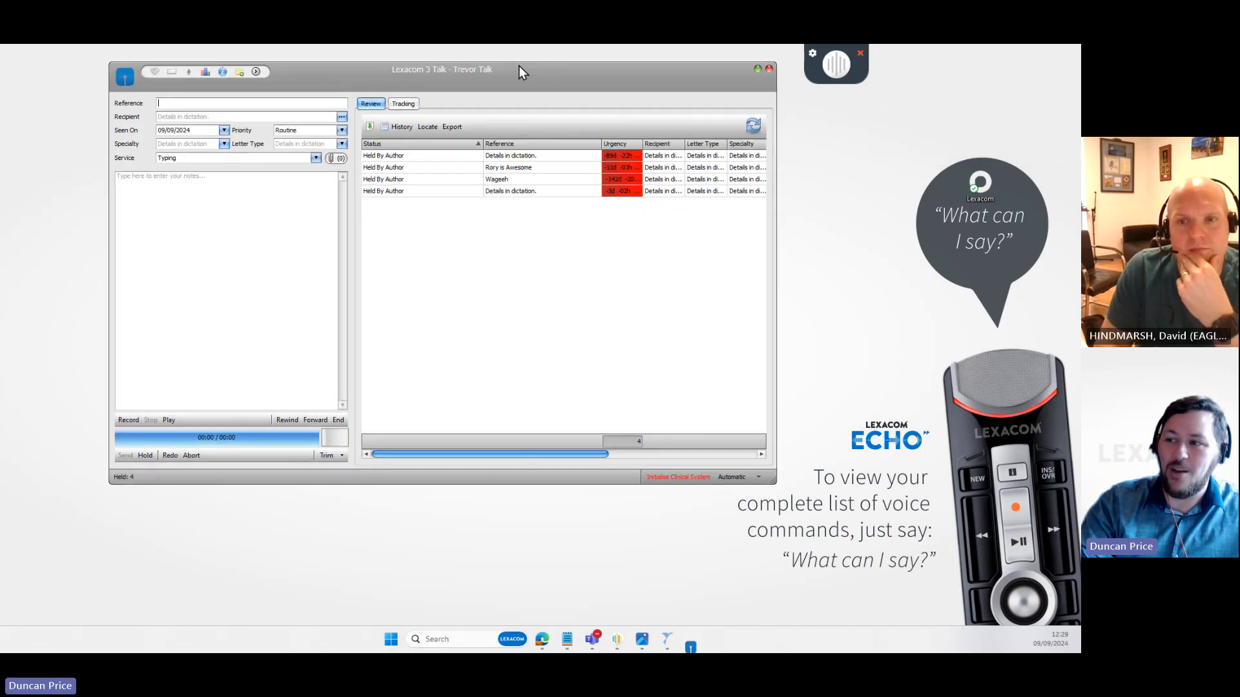
- Reposition the Talk window and dictate an 11-second consultant letter about an 86-year-old's basal cell carcinoma
left_click_drag(596, 75, 727, 114)
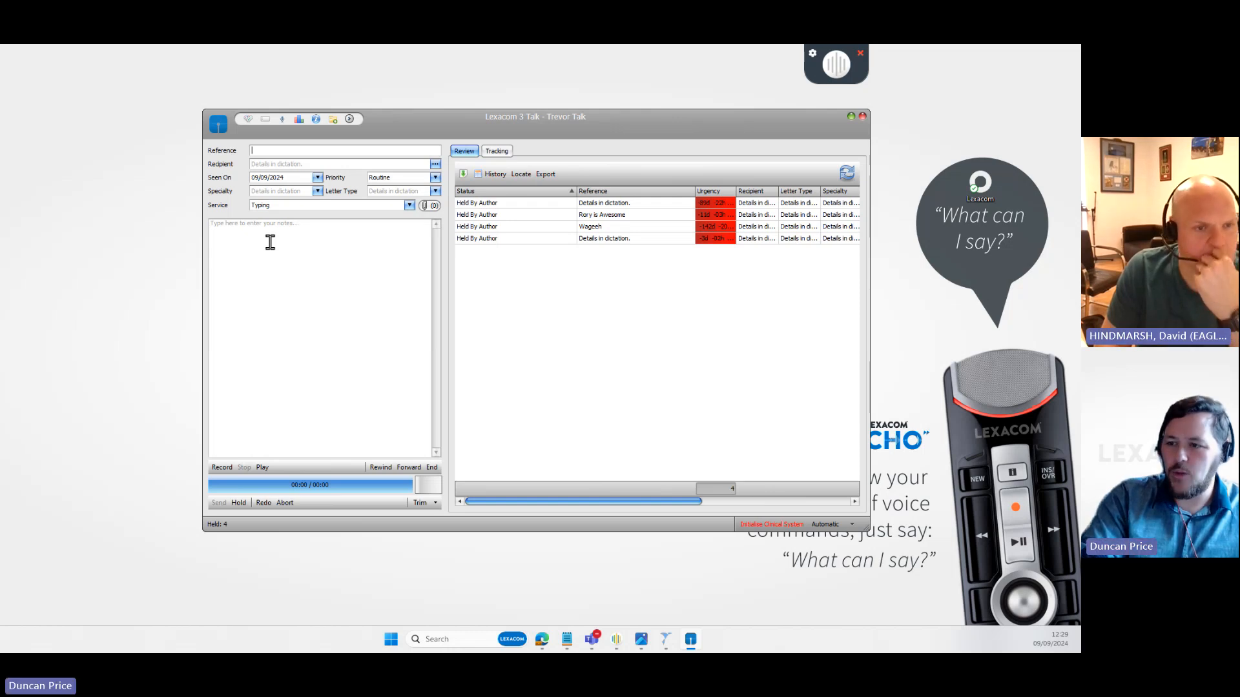
left_click(223, 240)
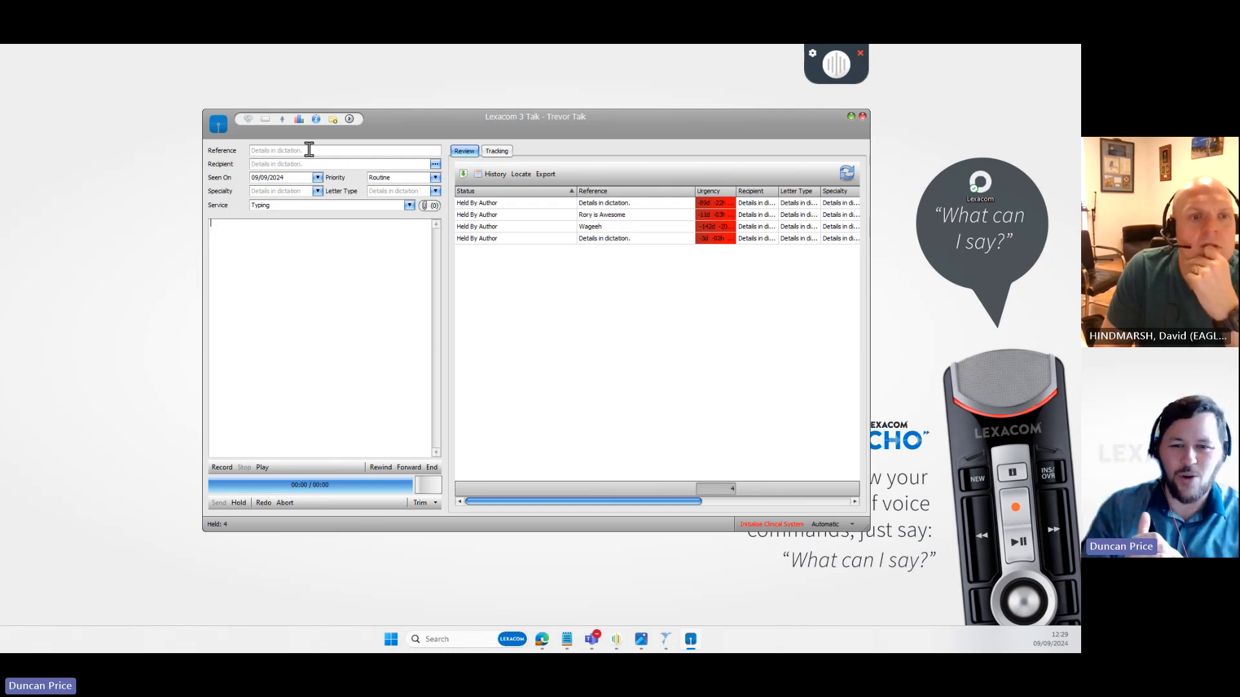
type("yglbg daffvd a")
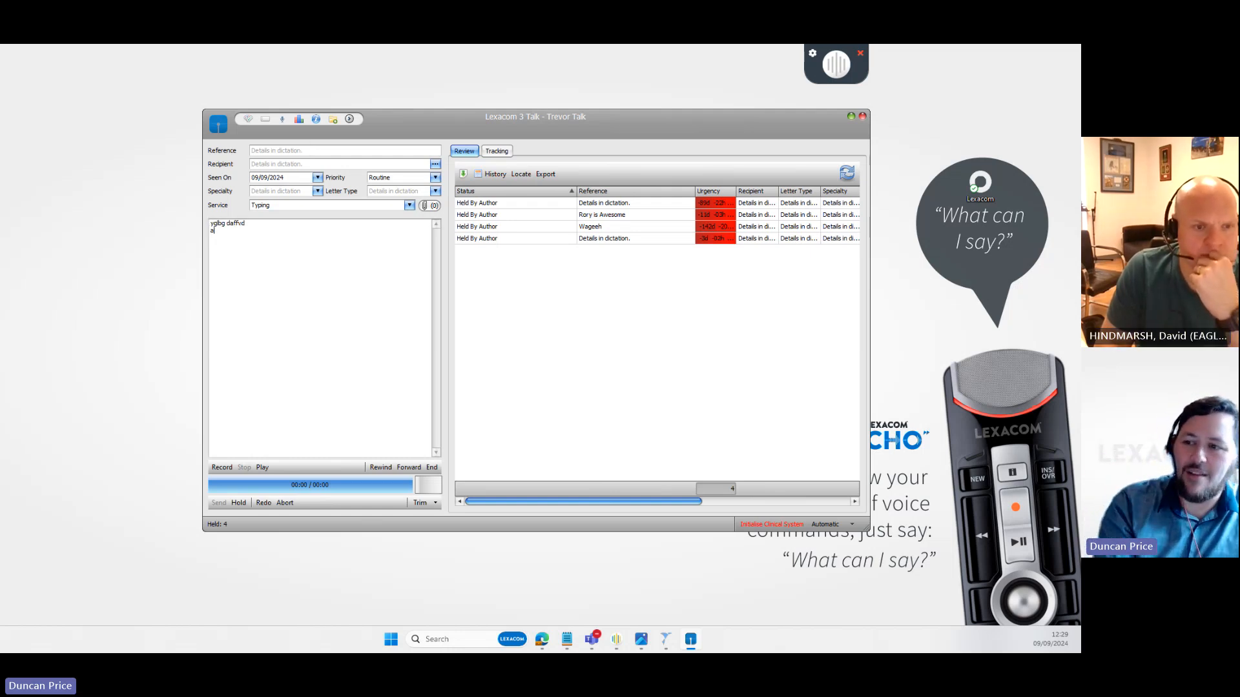
type("gvsfabv")
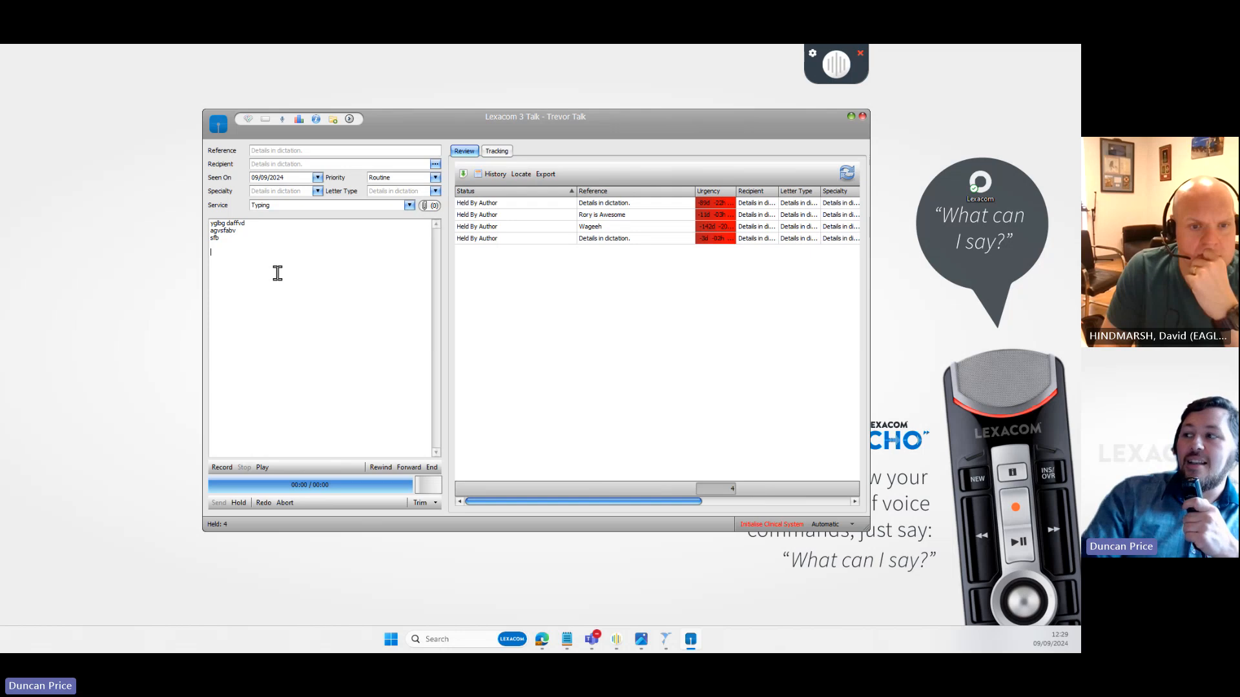
key("F5")
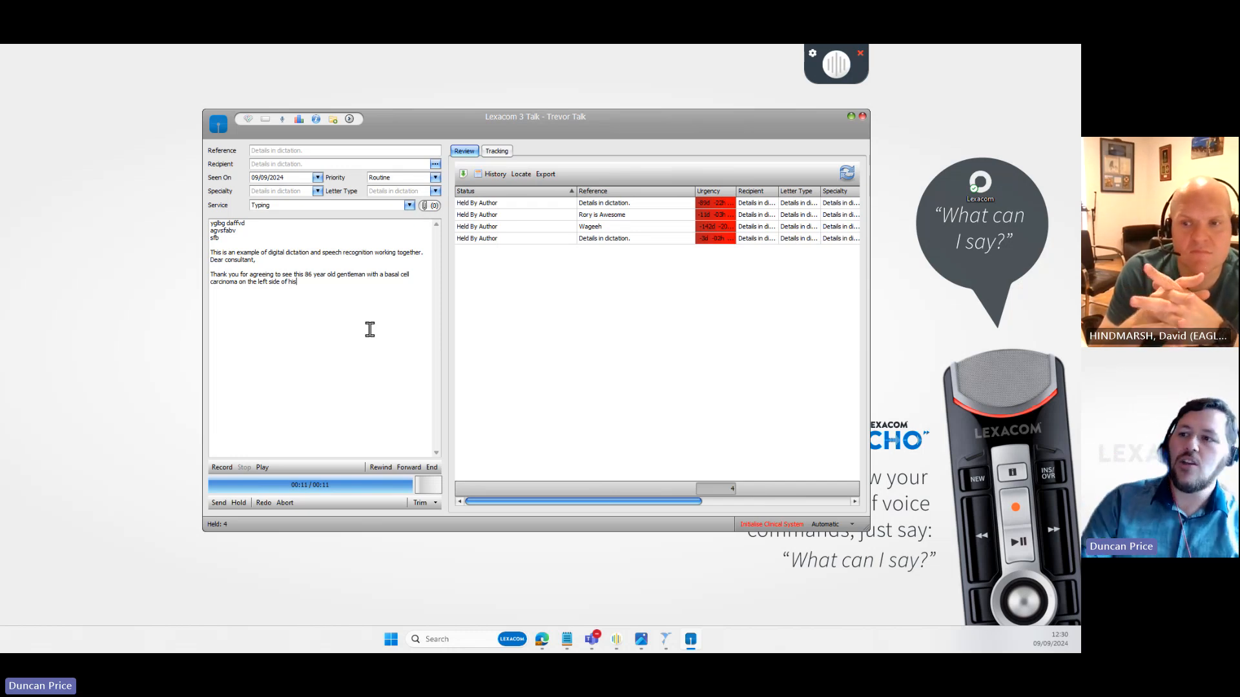
- In Your Settings > Other, keep hold-to-play and hold-to-record audio ticked, then save
left_click(284, 121)
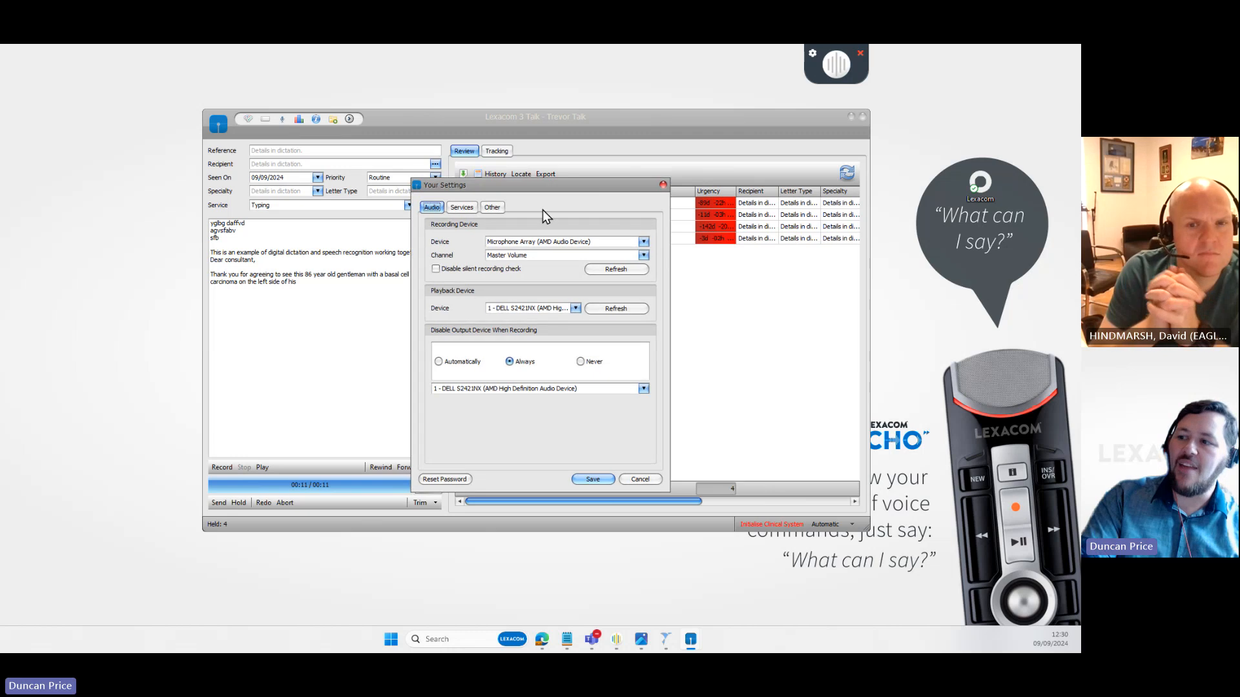
left_click(492, 207)
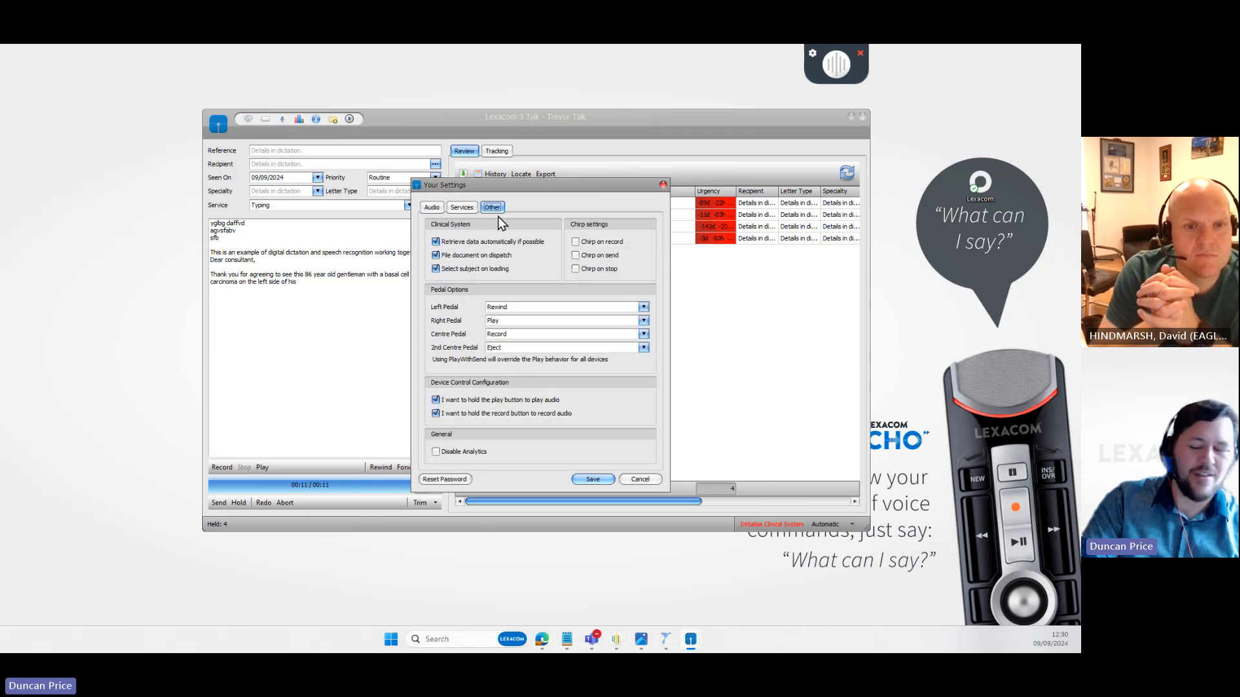
left_click(436, 416)
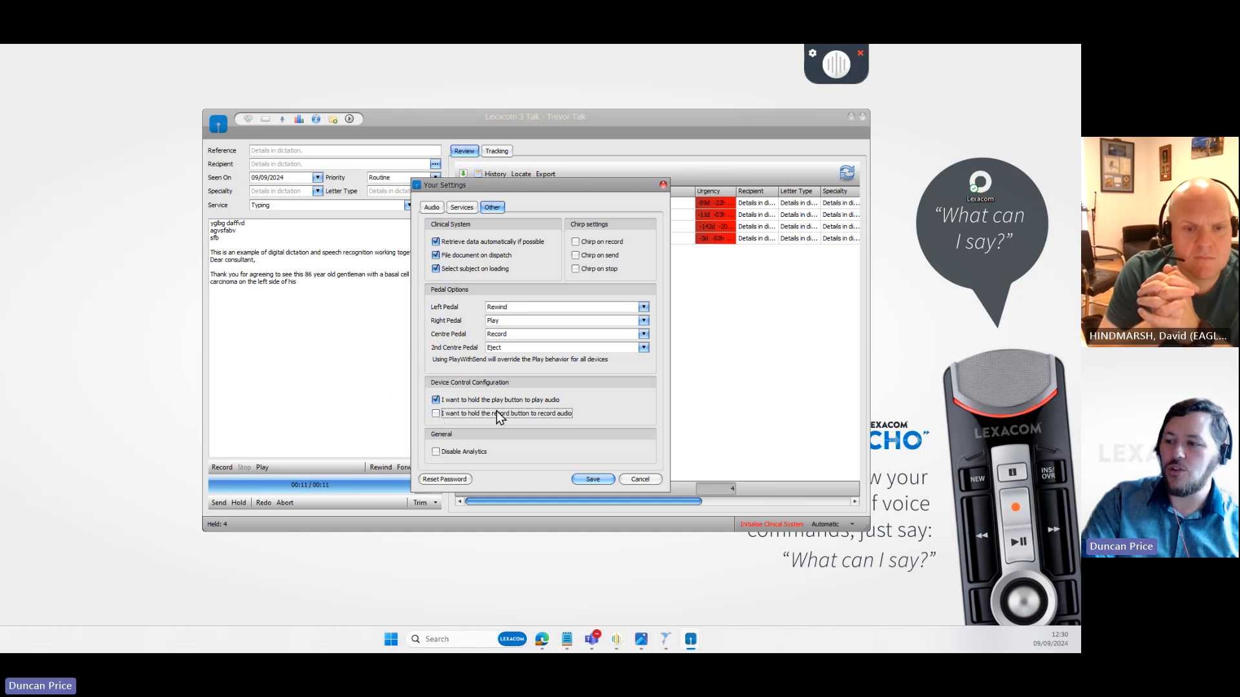
left_click(436, 414)
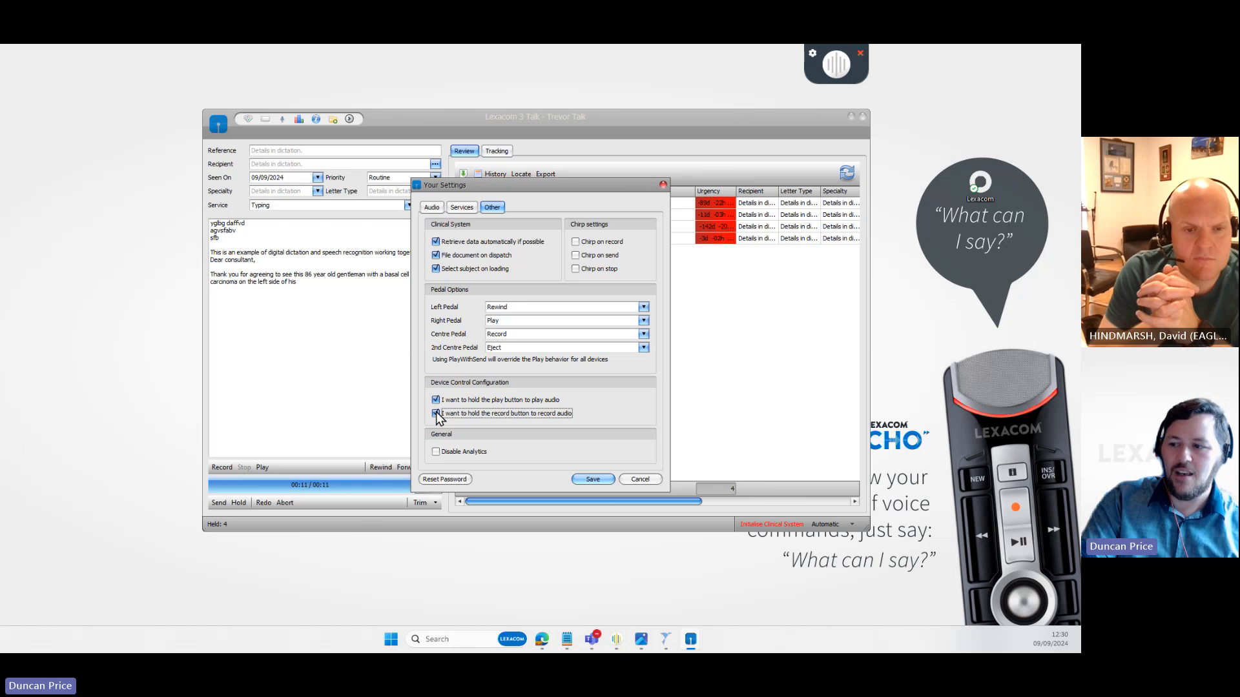
left_click(435, 400)
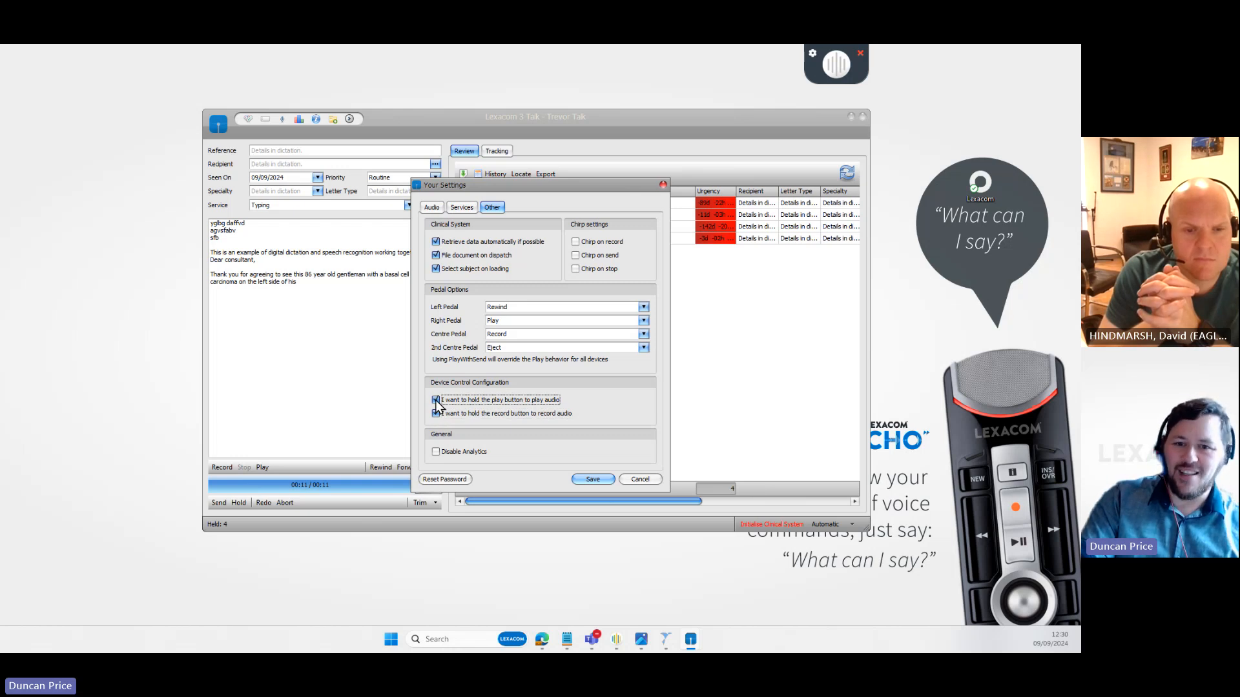
left_click(435, 414)
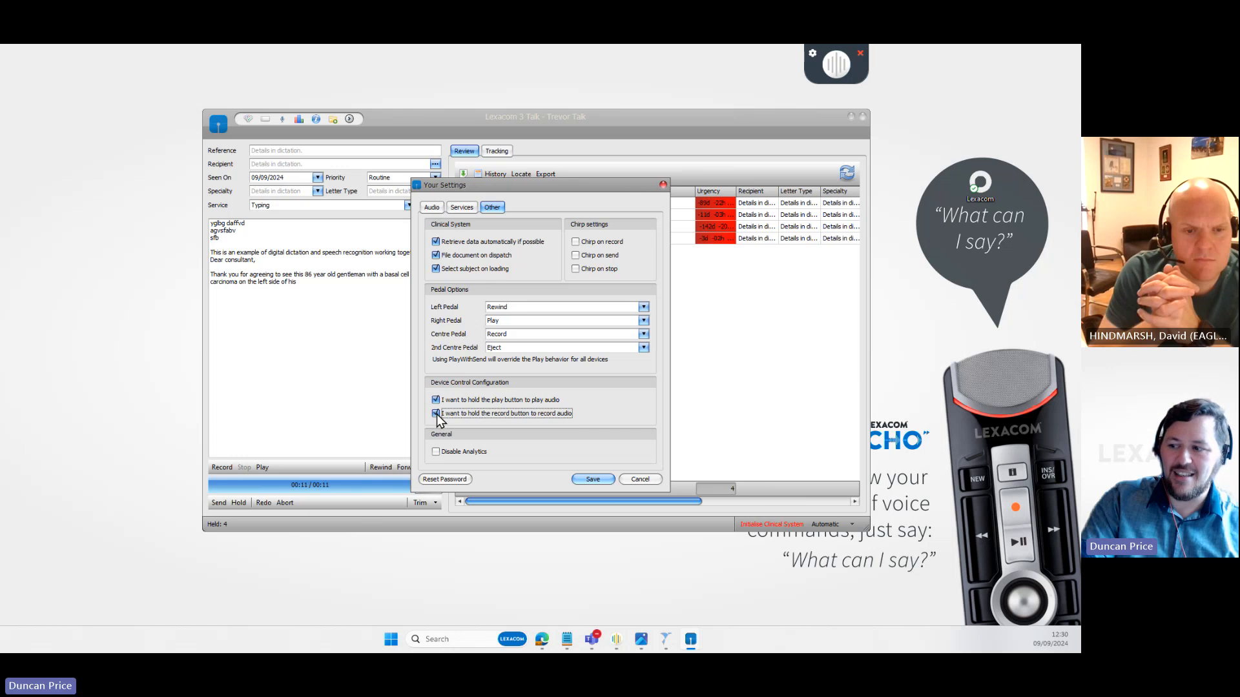
left_click(592, 479)
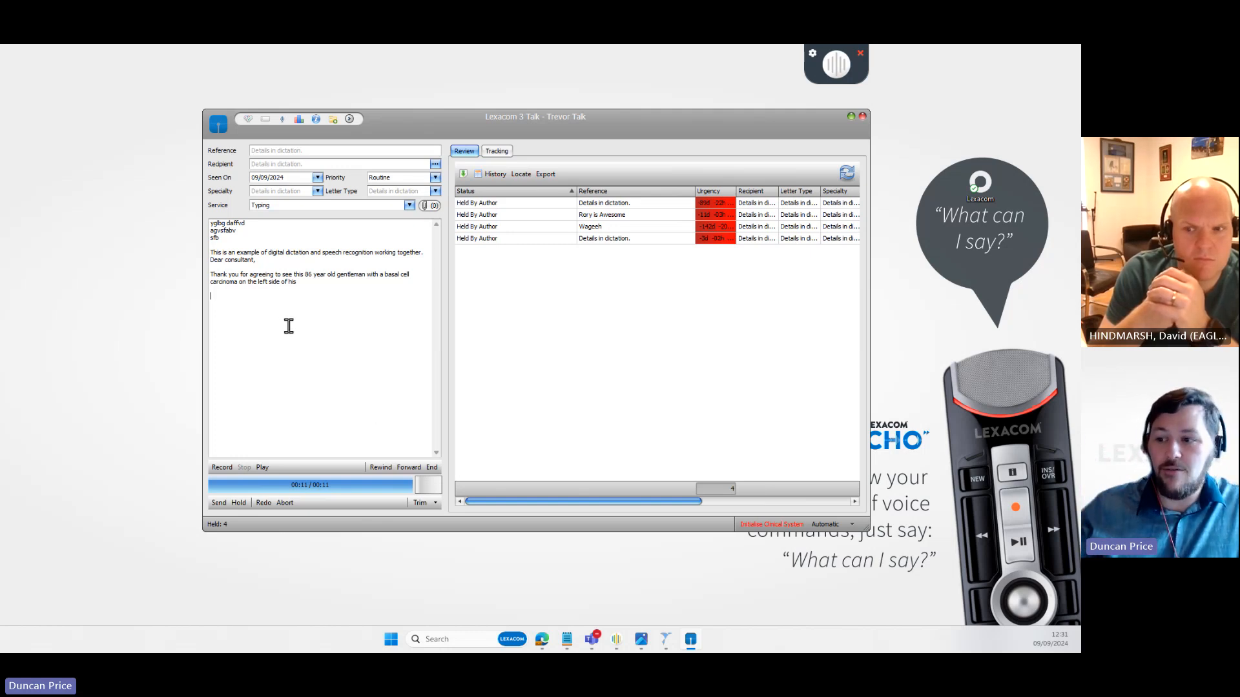
- Send the finished dictation, then record and stop a new four-second dictation
left_click(219, 502)
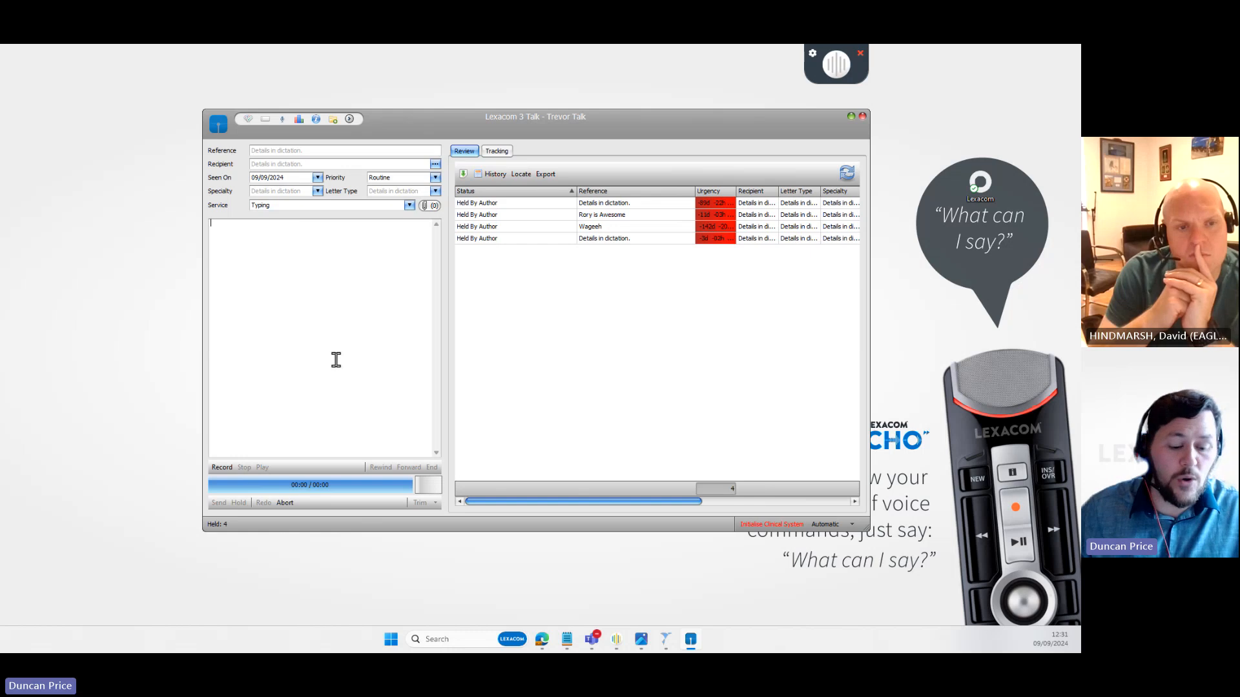
left_click(836, 67)
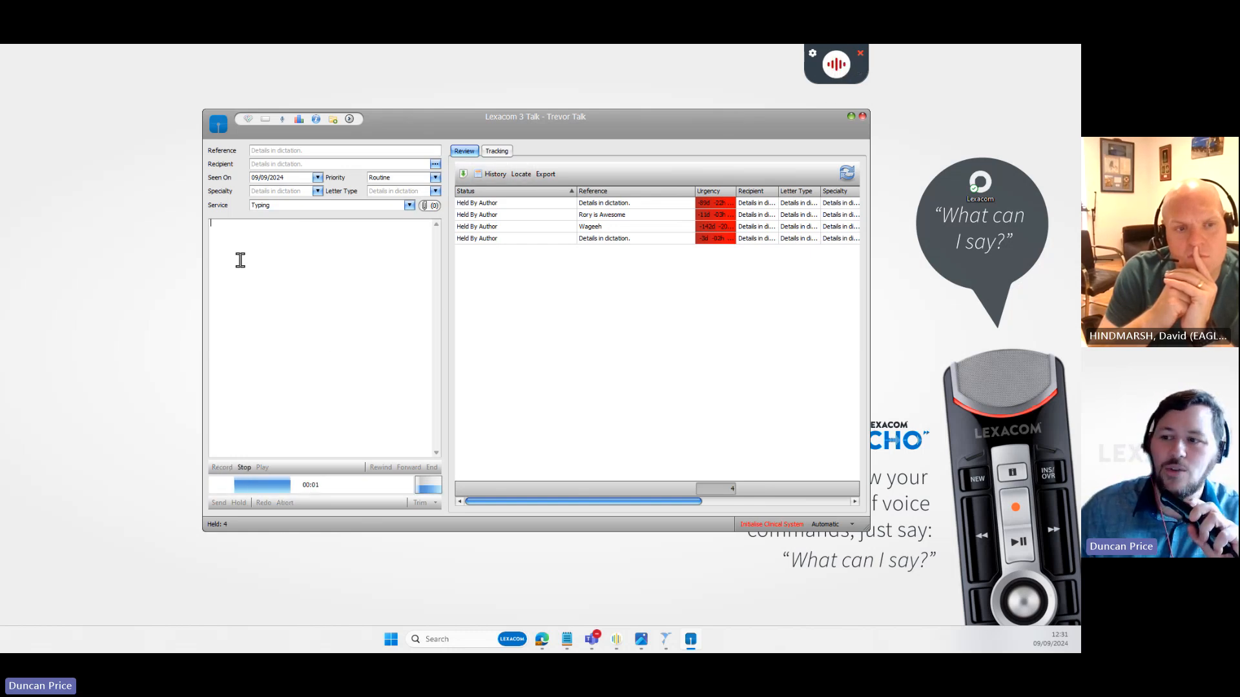
left_click(420, 584)
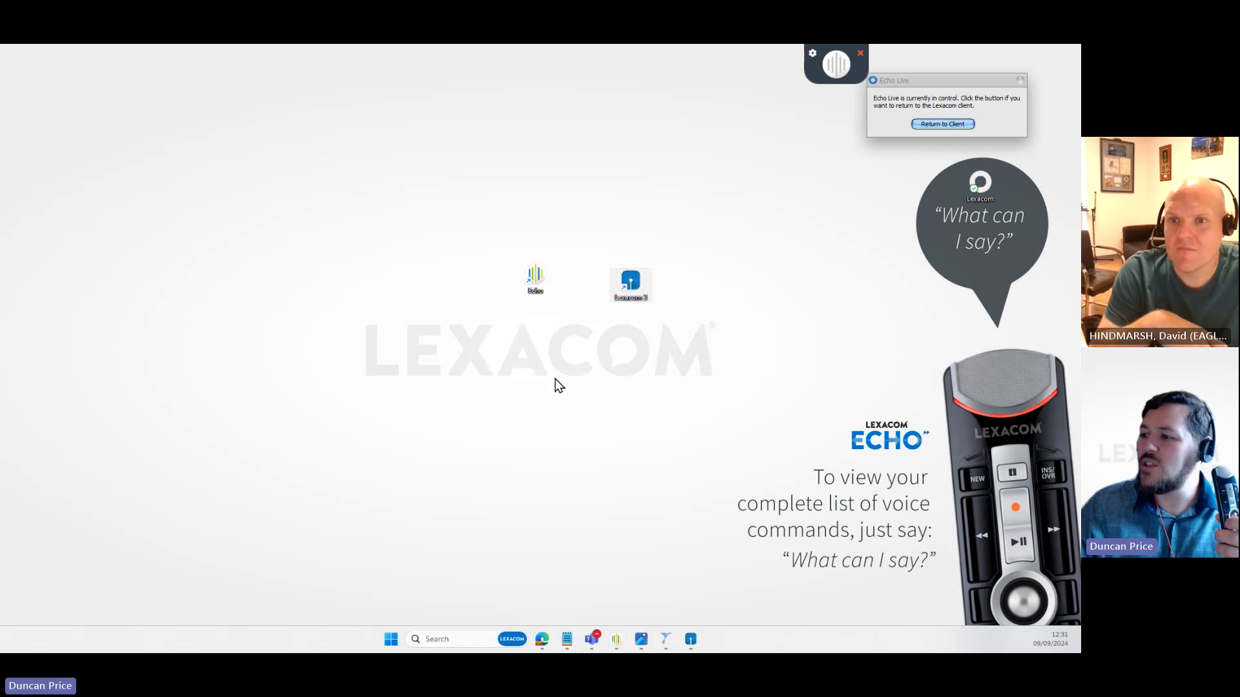
- Move the Echo Live notice aside, bring up Notepad and shift it down to reveal Lexacom
left_click_drag(911, 81, 960, 89)
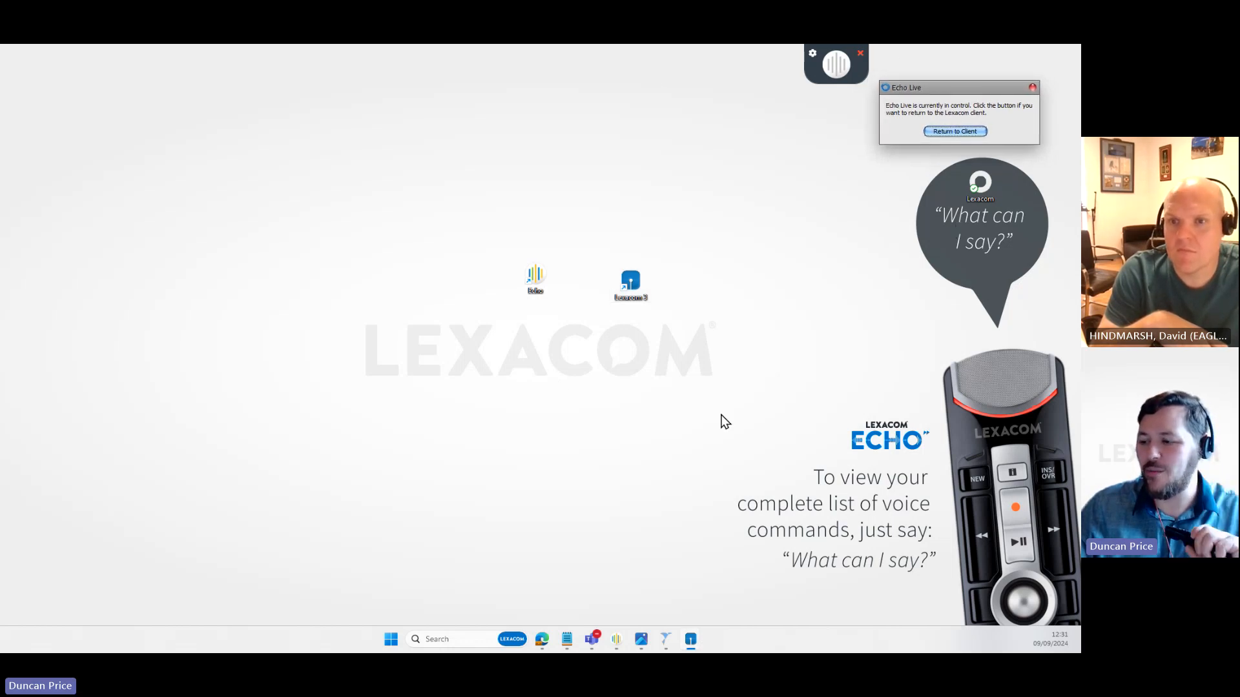
left_click(569, 636)
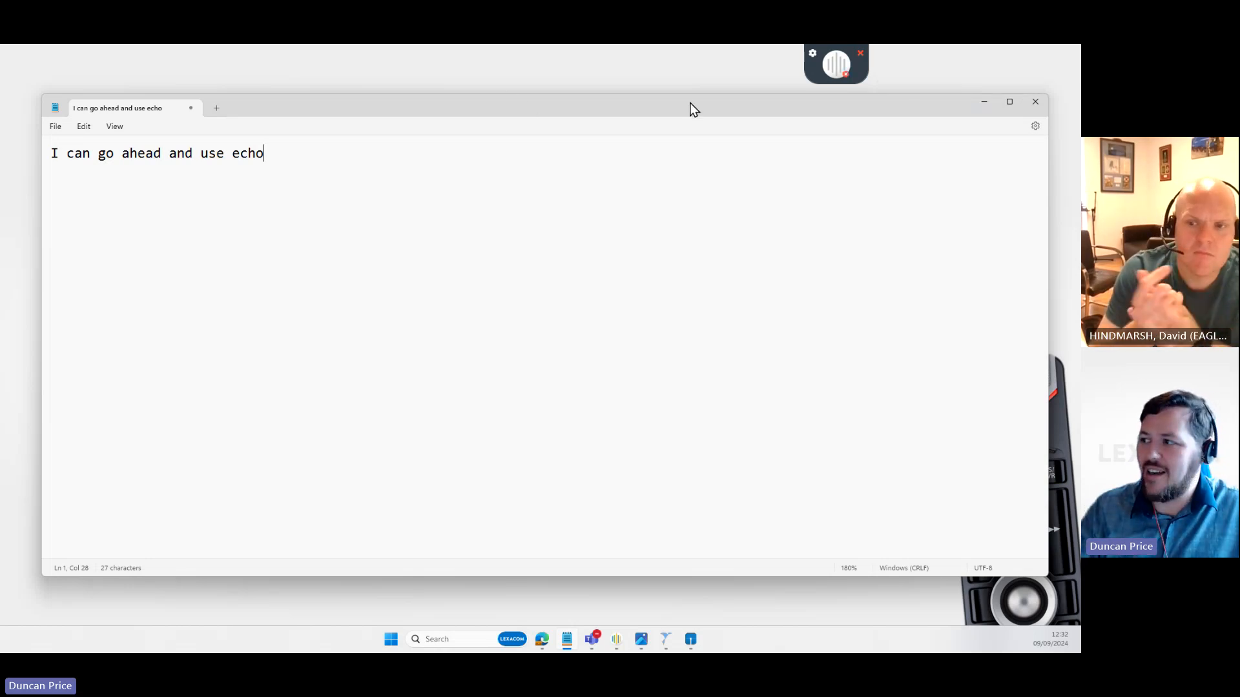
left_click_drag(754, 107, 719, 424)
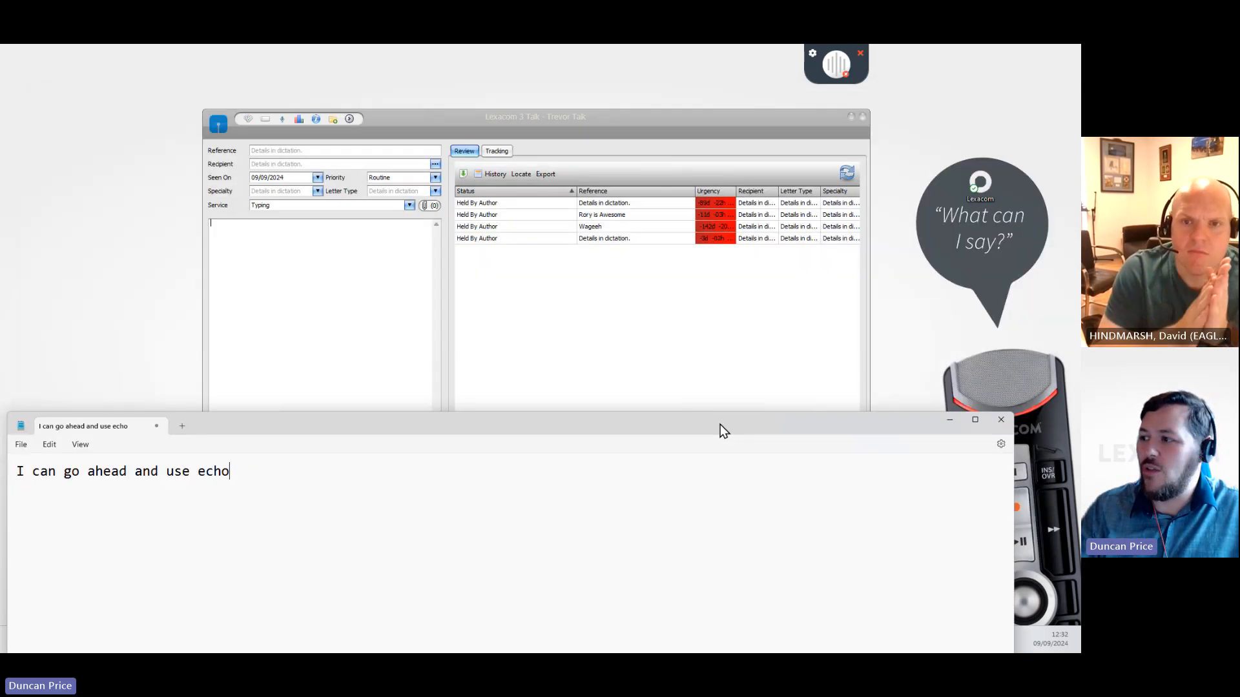
- Hand control to Echo Live and back to the client, then restore Notepad's position
left_click(845, 72)
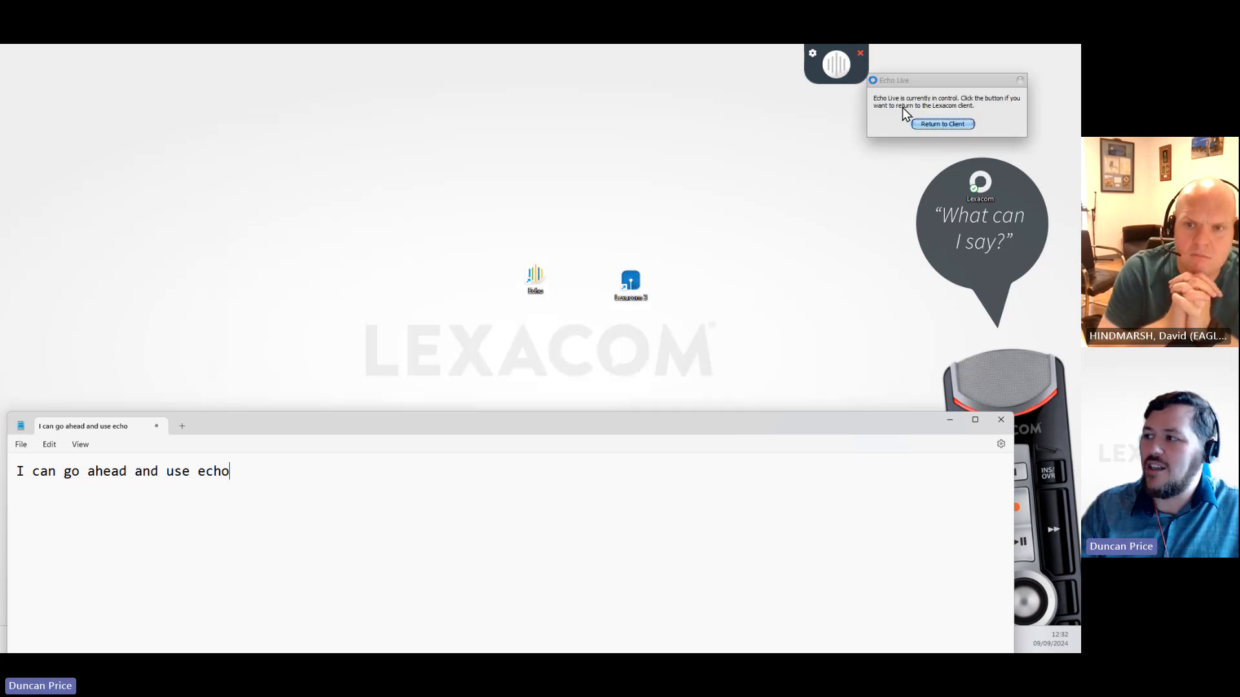
left_click(936, 124)
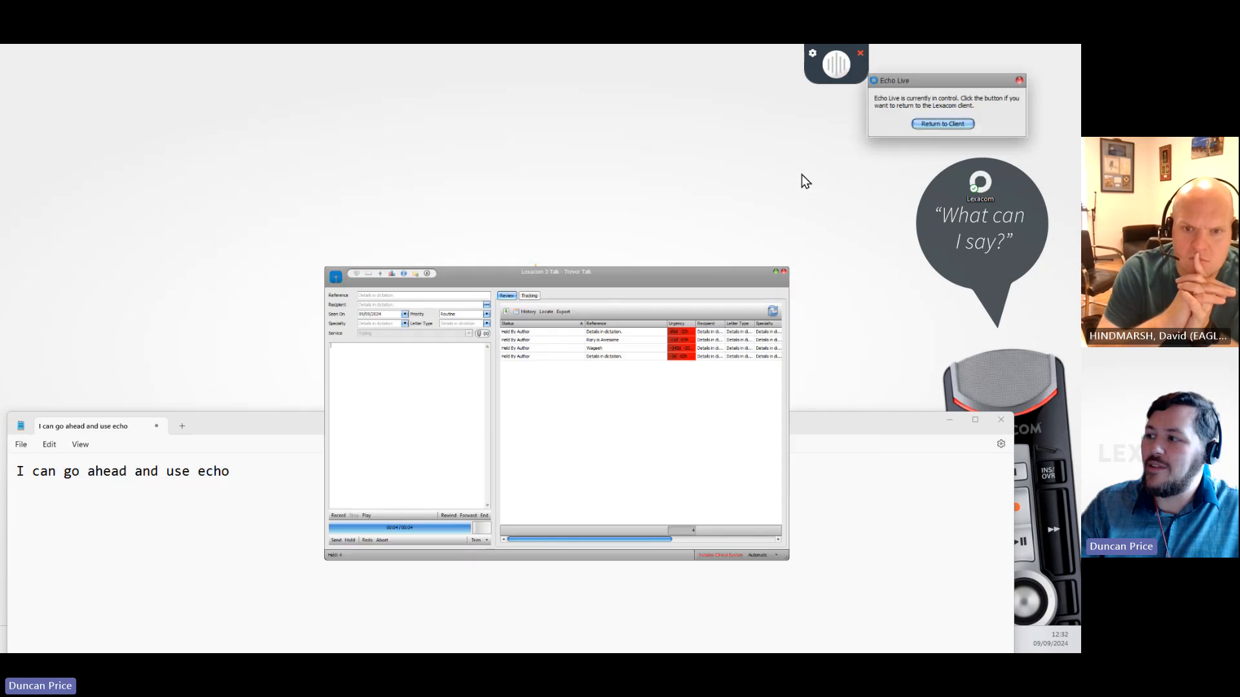
left_click_drag(987, 79, 921, 158)
left_click_drag(888, 415, 921, 116)
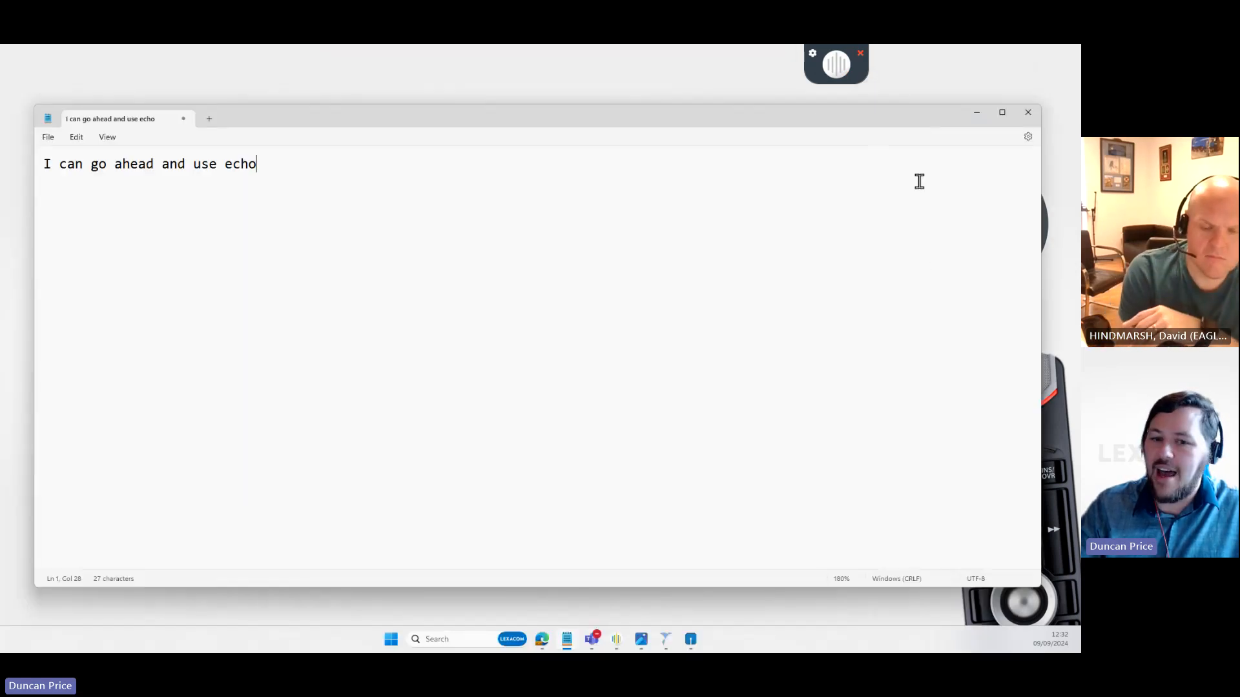
- Bring the Echo Live notice up from the taskbar previews and return control to the client
left_click(691, 639)
left_click(736, 572)
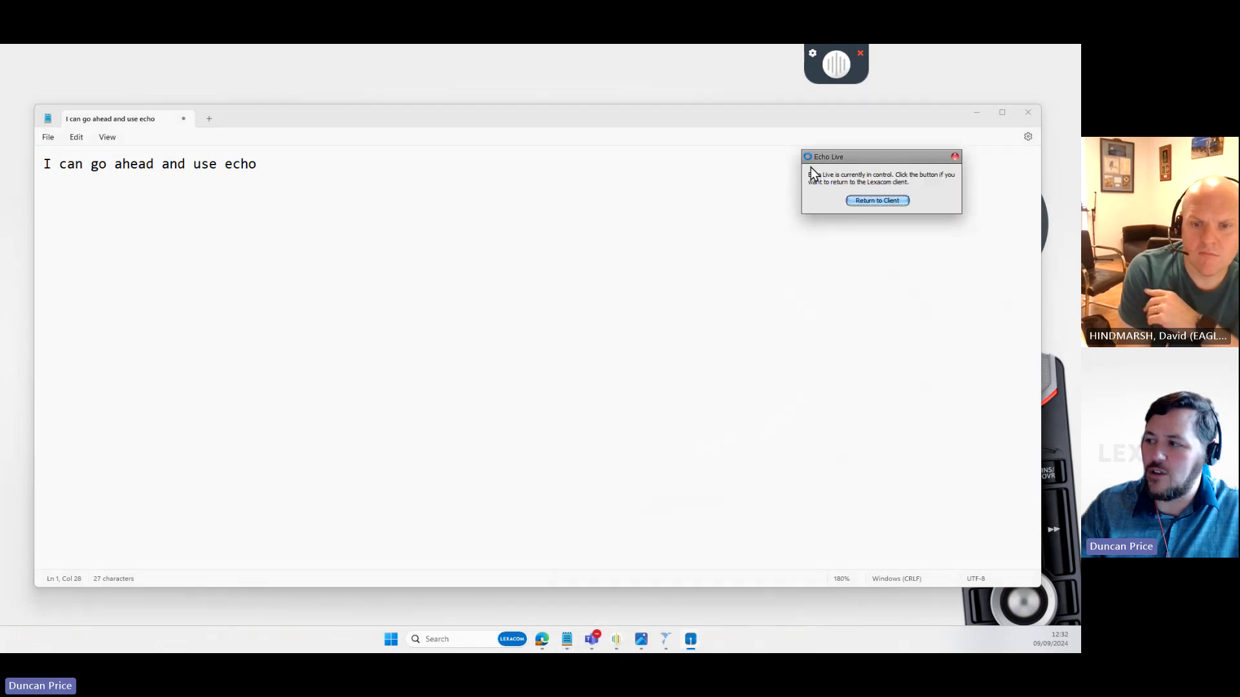
left_click(888, 200)
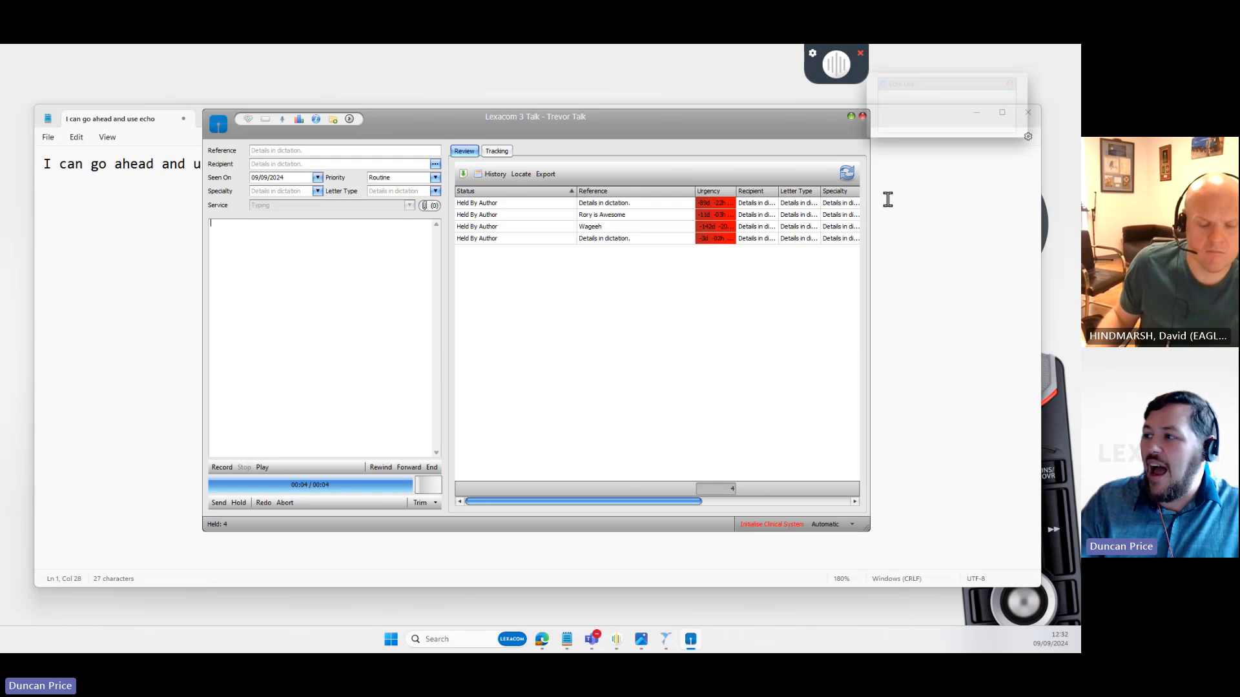
- Bring the Lexacom 3 Talk window forward, return control to the client again, and minimise it
mouse_move(690, 636)
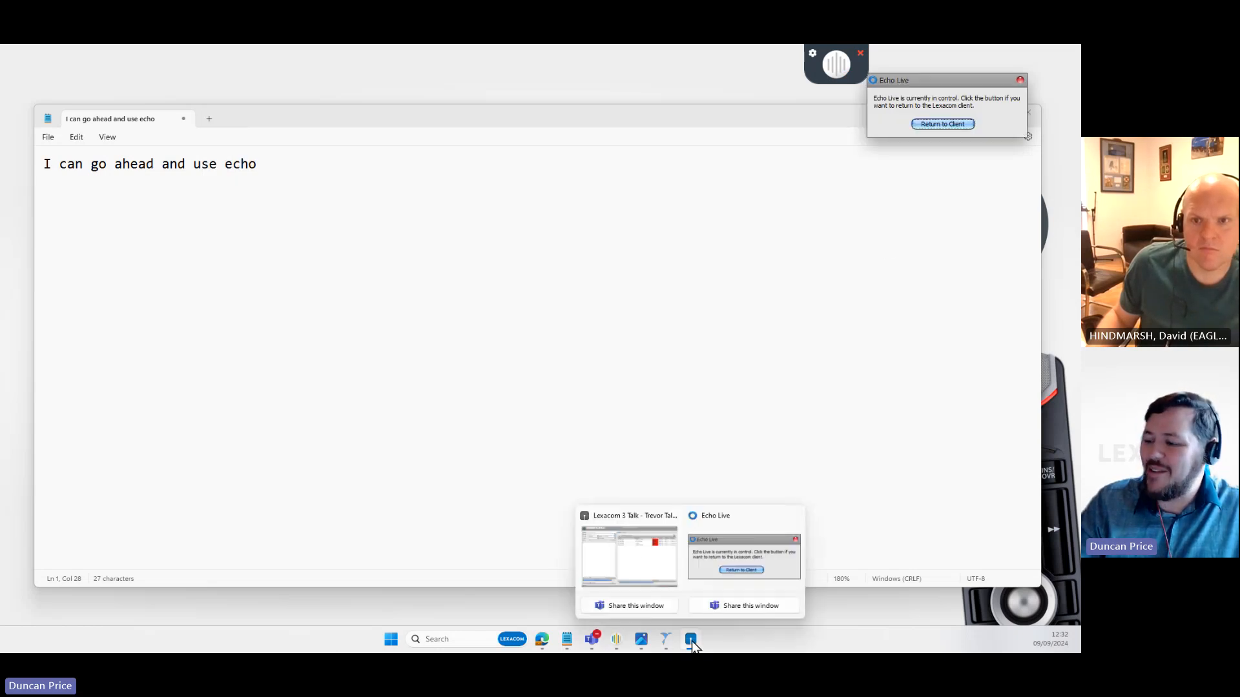
left_click(641, 560)
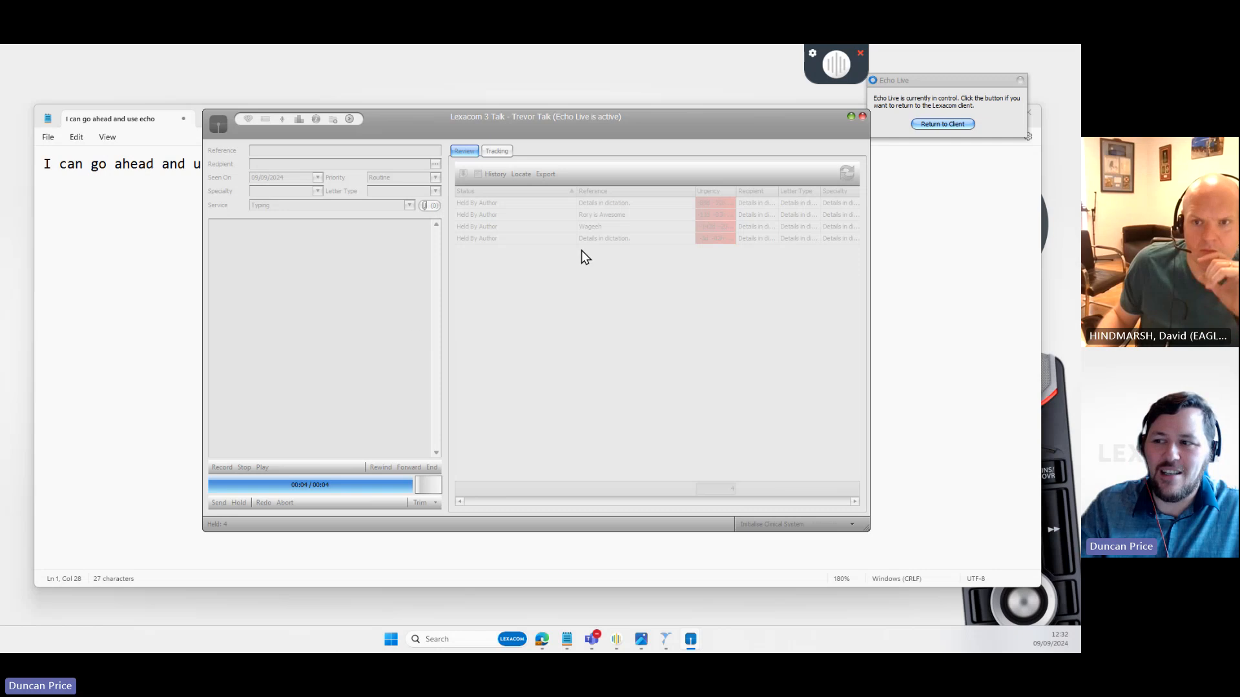
left_click_drag(333, 120, 343, 119)
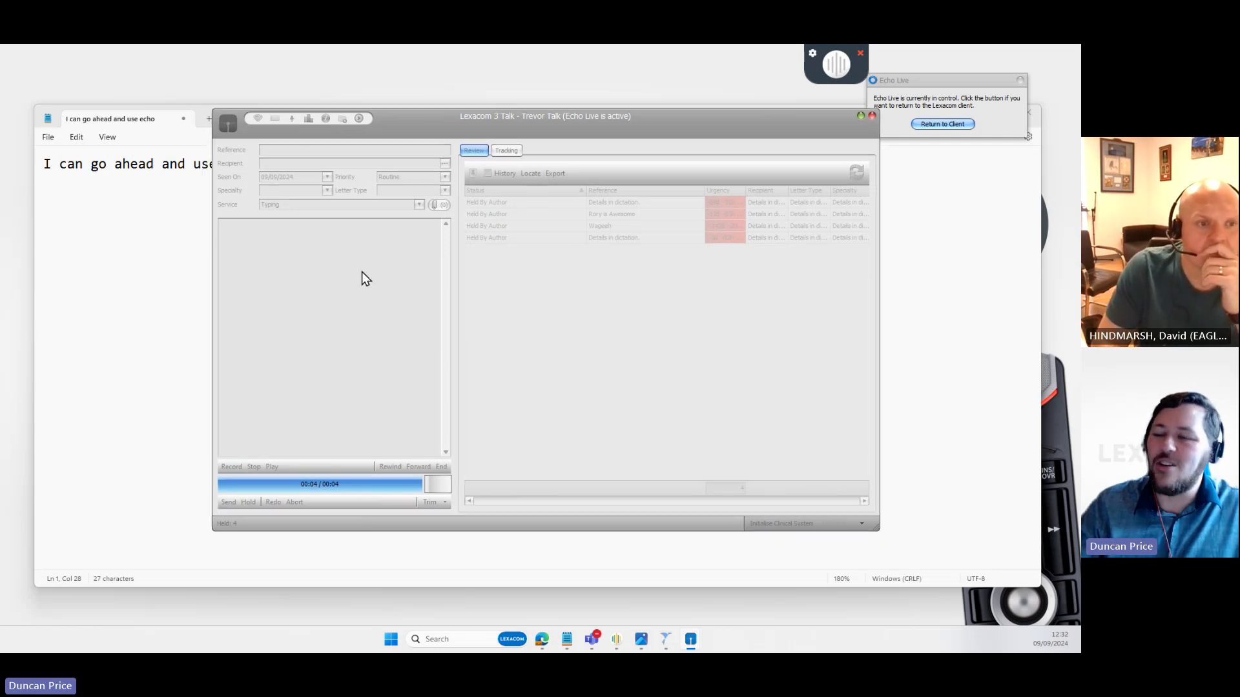
left_click(935, 124)
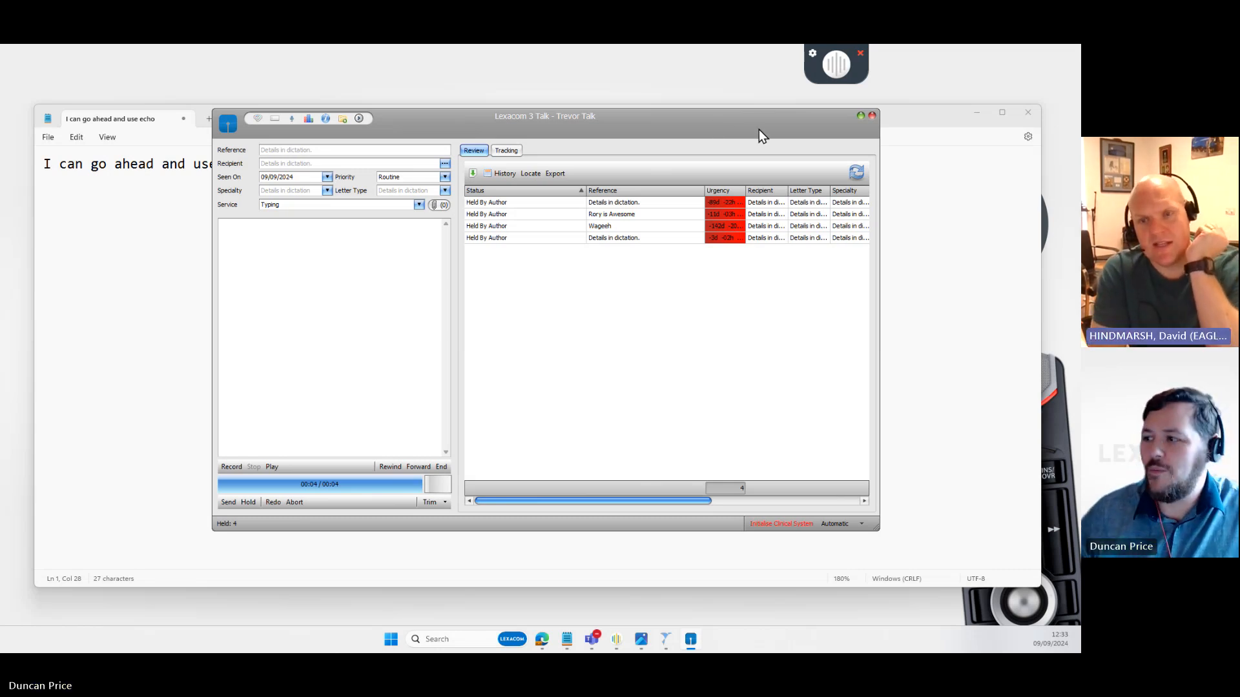
left_click(859, 117)
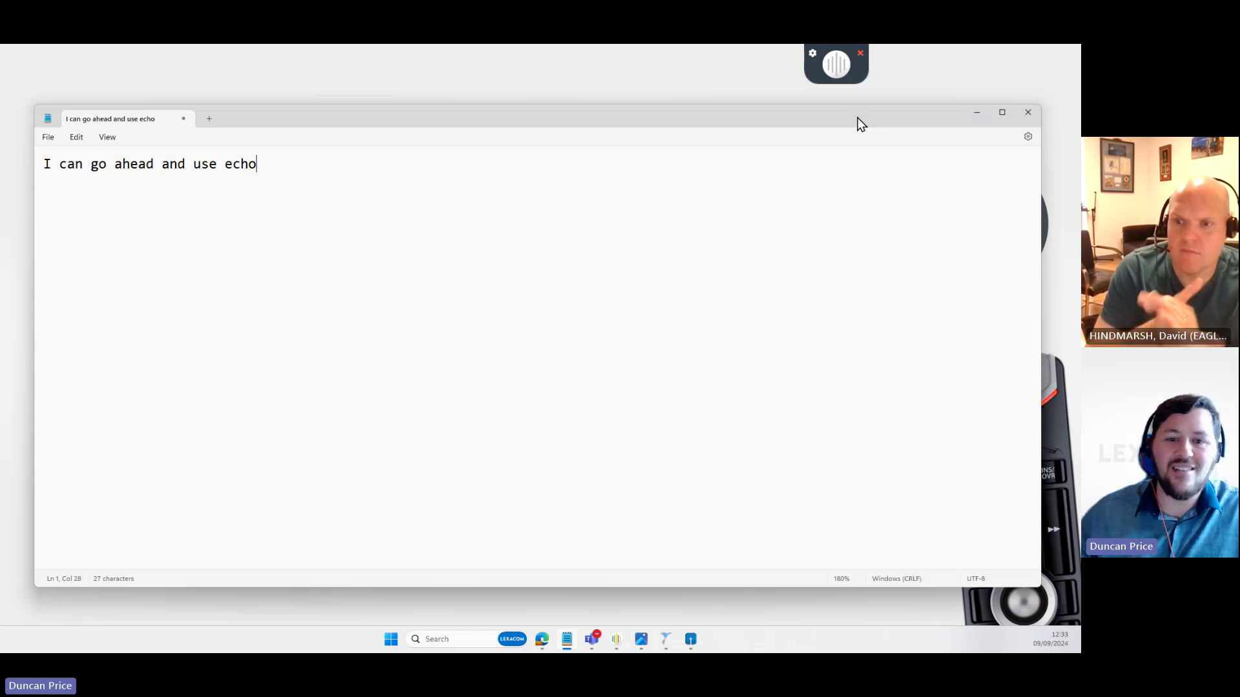
left_click(808, 52)
left_click(762, 57)
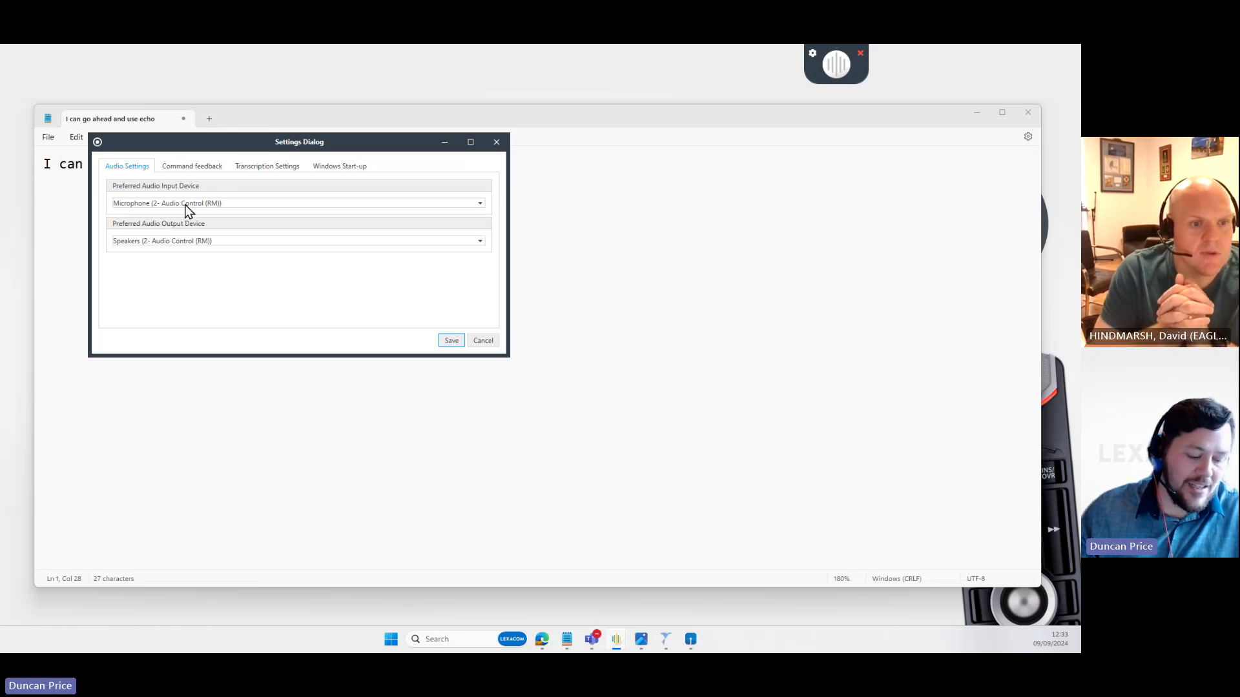
left_click(199, 169)
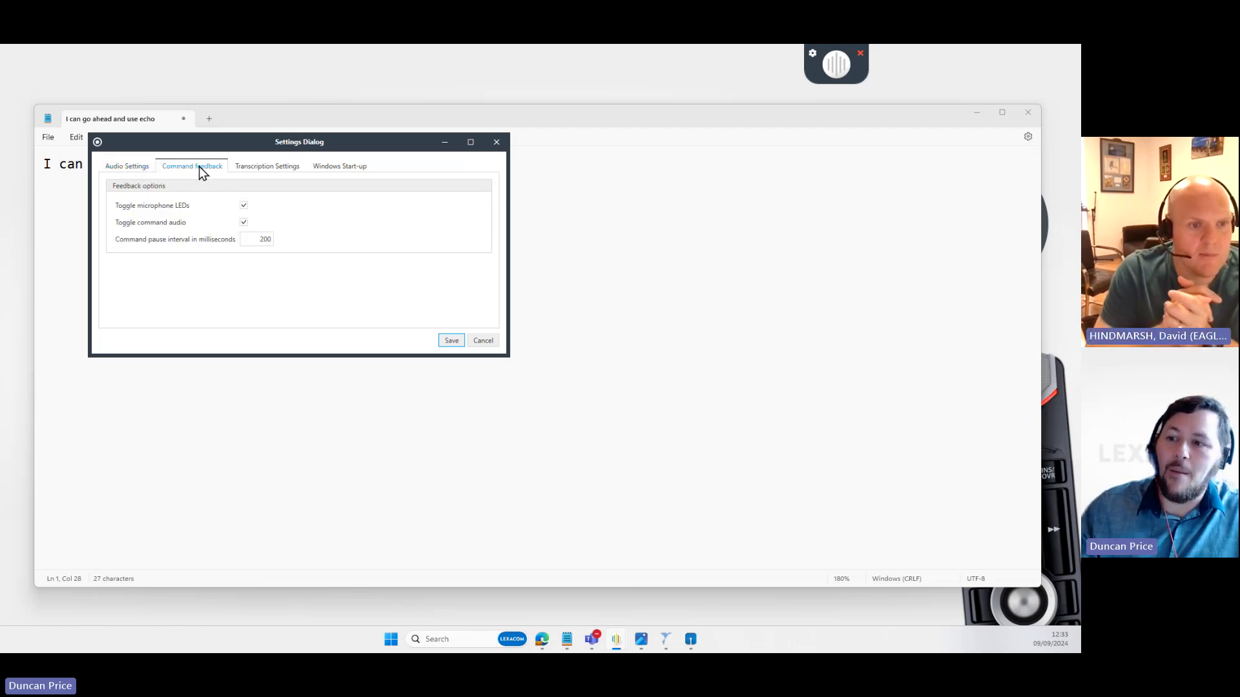
double_click(257, 238)
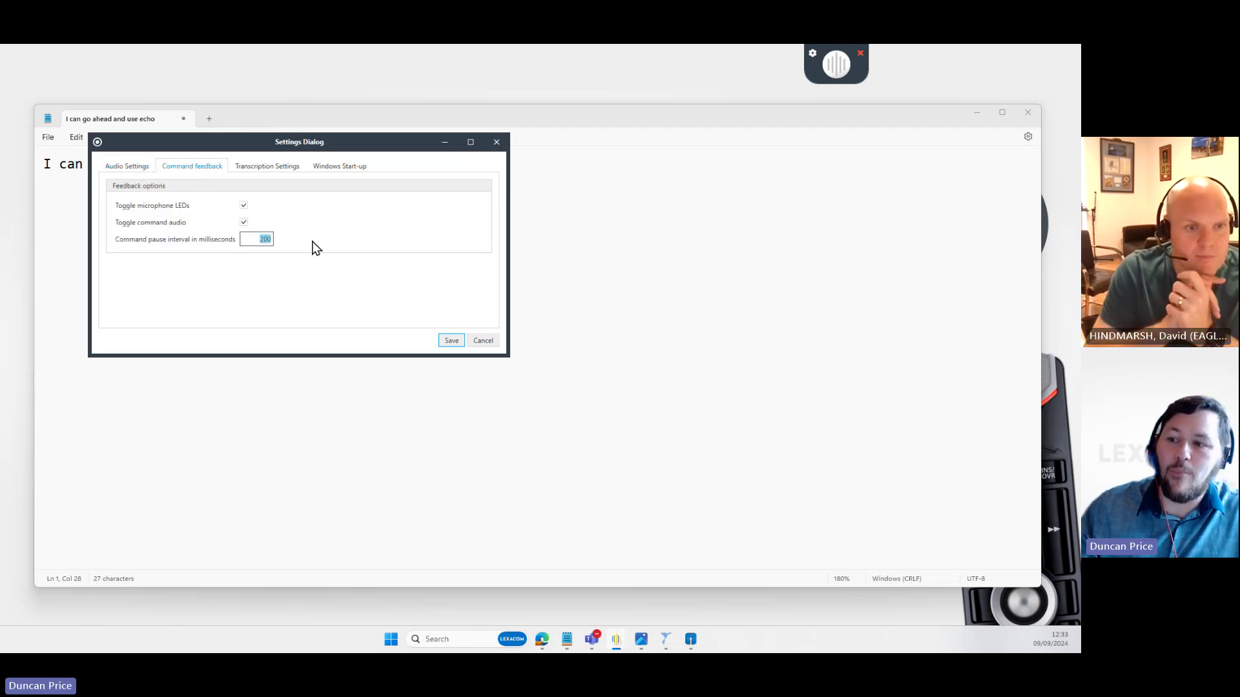
left_click(257, 241)
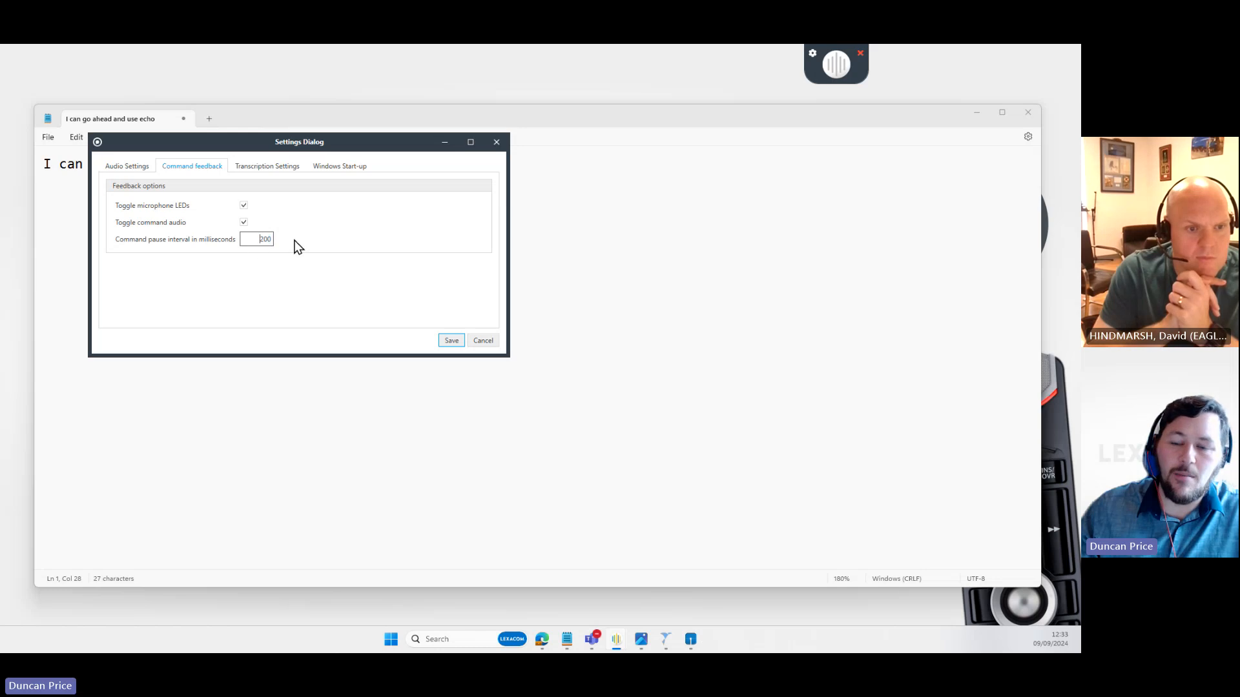
left_click(280, 171)
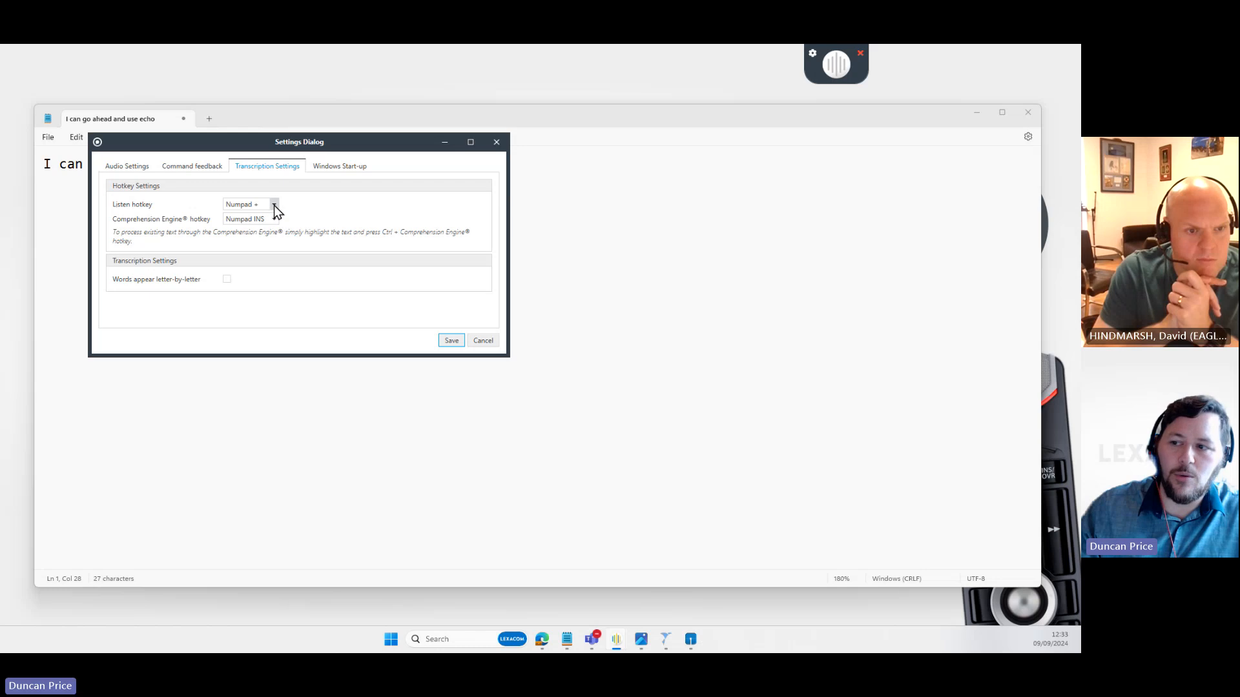
left_click(275, 205)
left_click(270, 215)
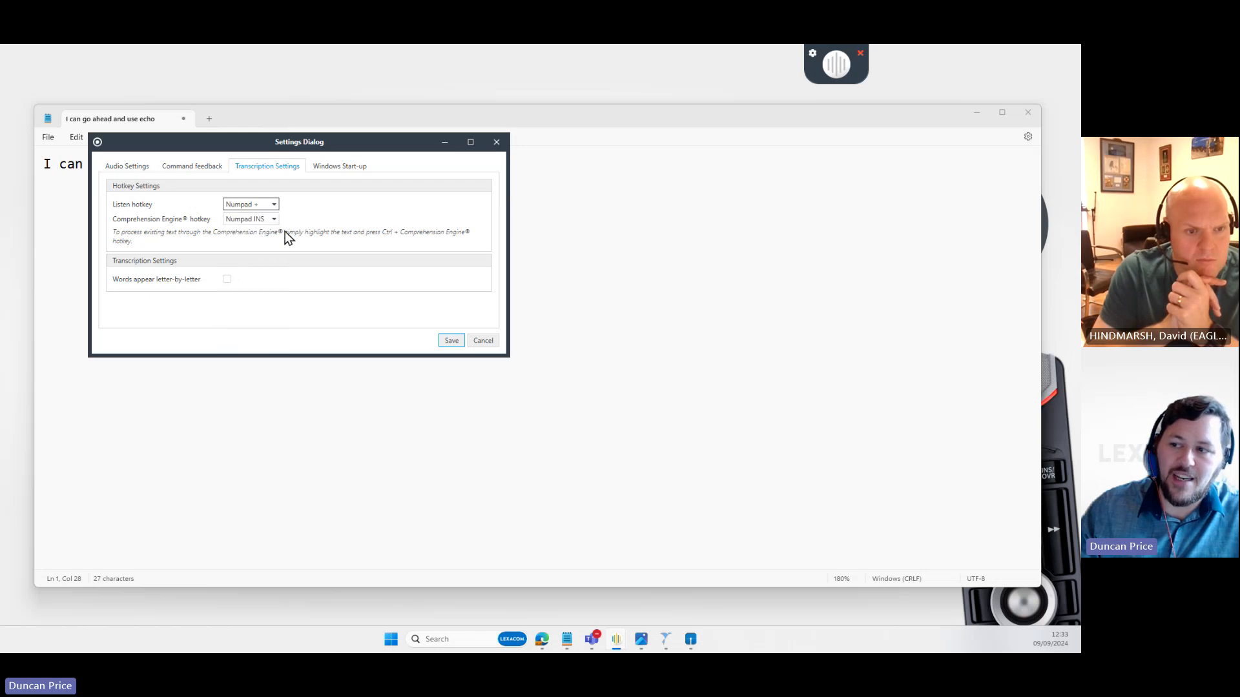
left_click(273, 223)
left_click(271, 220)
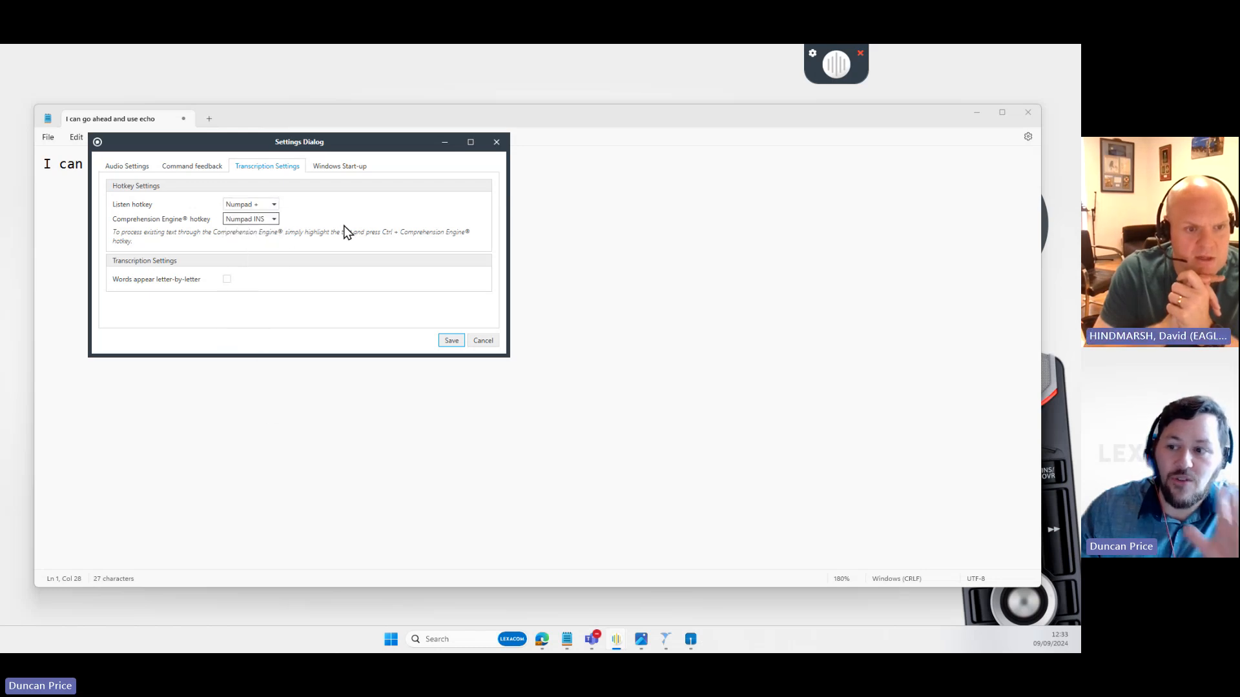
left_click(497, 142)
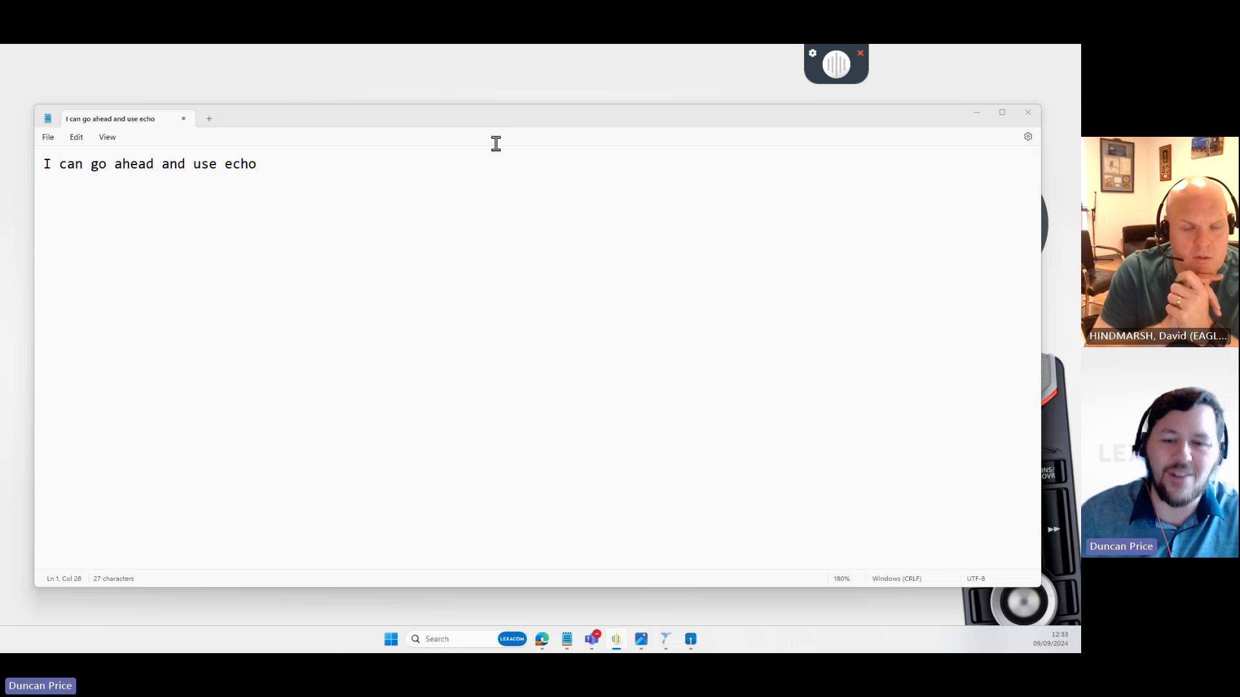